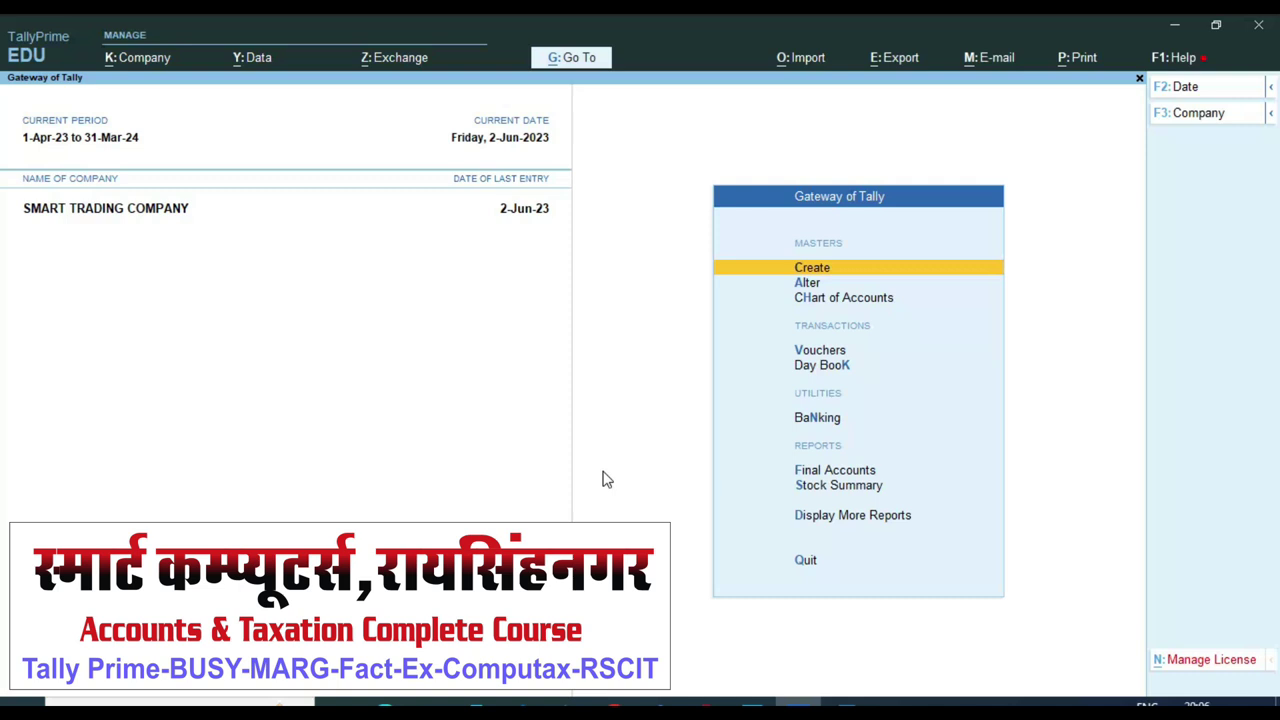
Open the creation form for a new stock item in SMART TRADING COMPANY
{"action": "key", "text": "Return"}
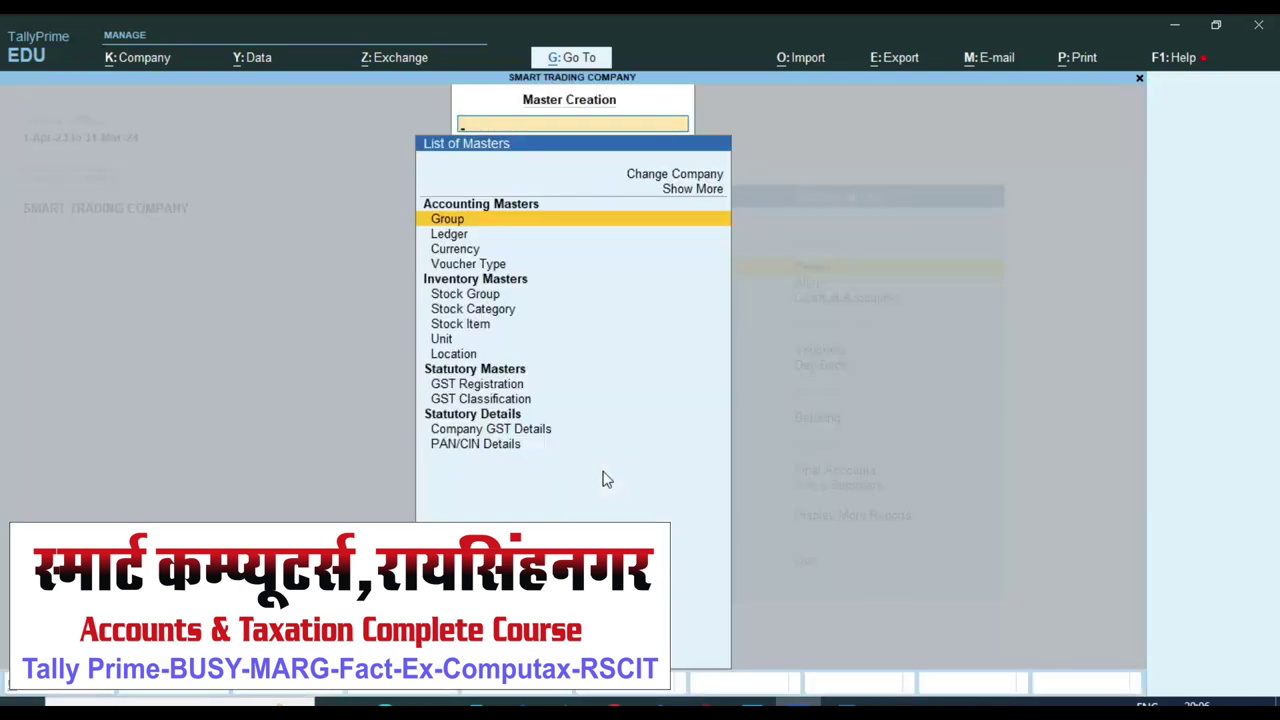
{"action": "key", "text": "Down"}
{"action": "key", "text": "Down"}
{"action": "key", "text": "Down"}
{"action": "key", "text": "Down"}
{"action": "key", "text": "Down"}
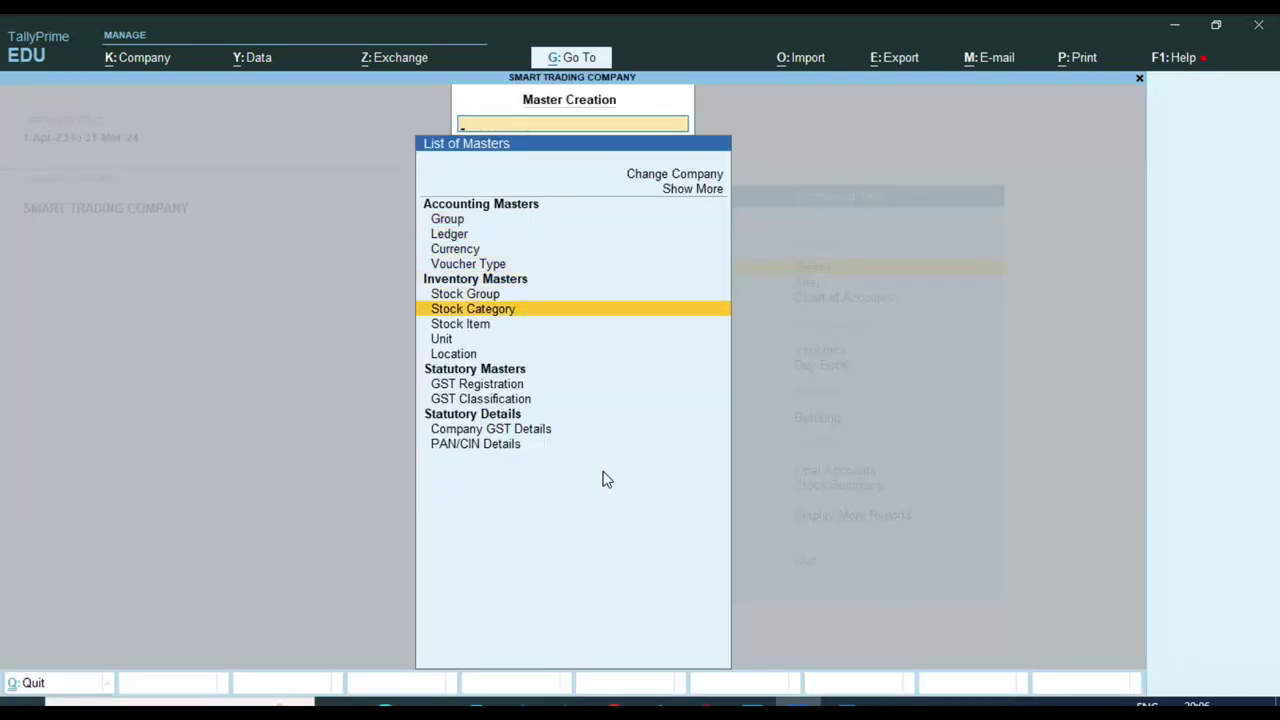
{"action": "key", "text": "Down"}
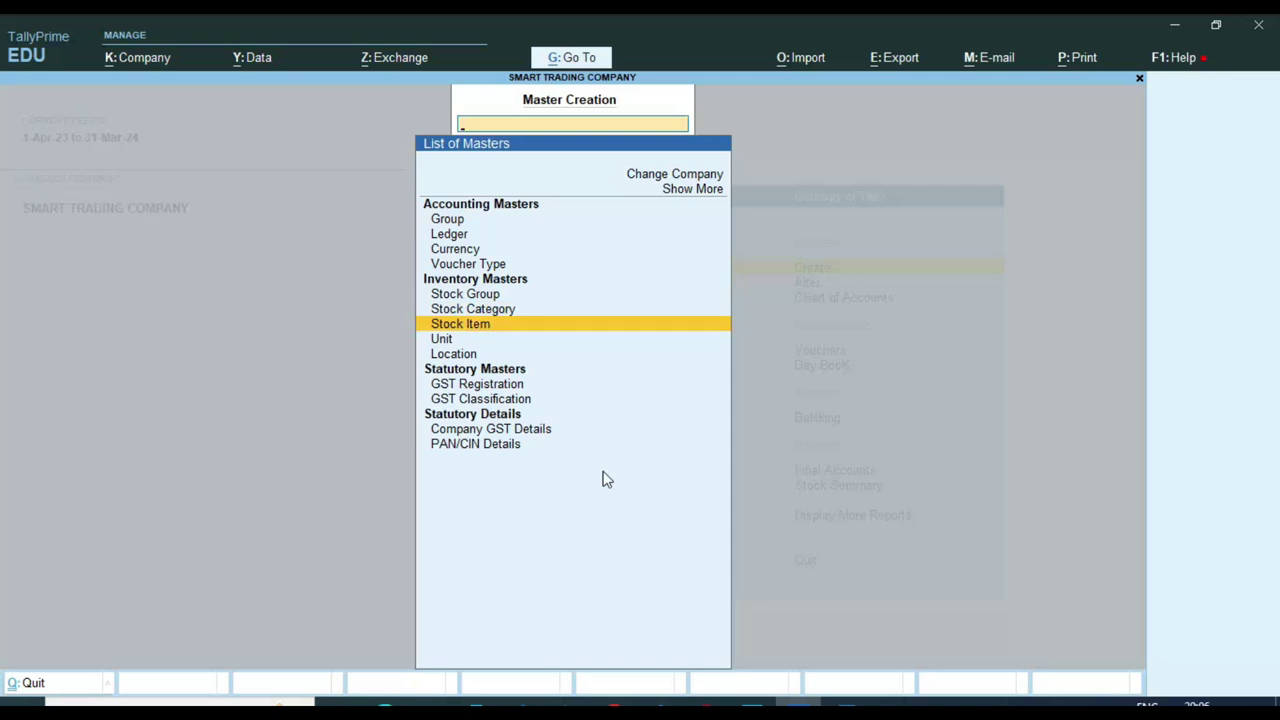
{"action": "key", "text": "Return"}
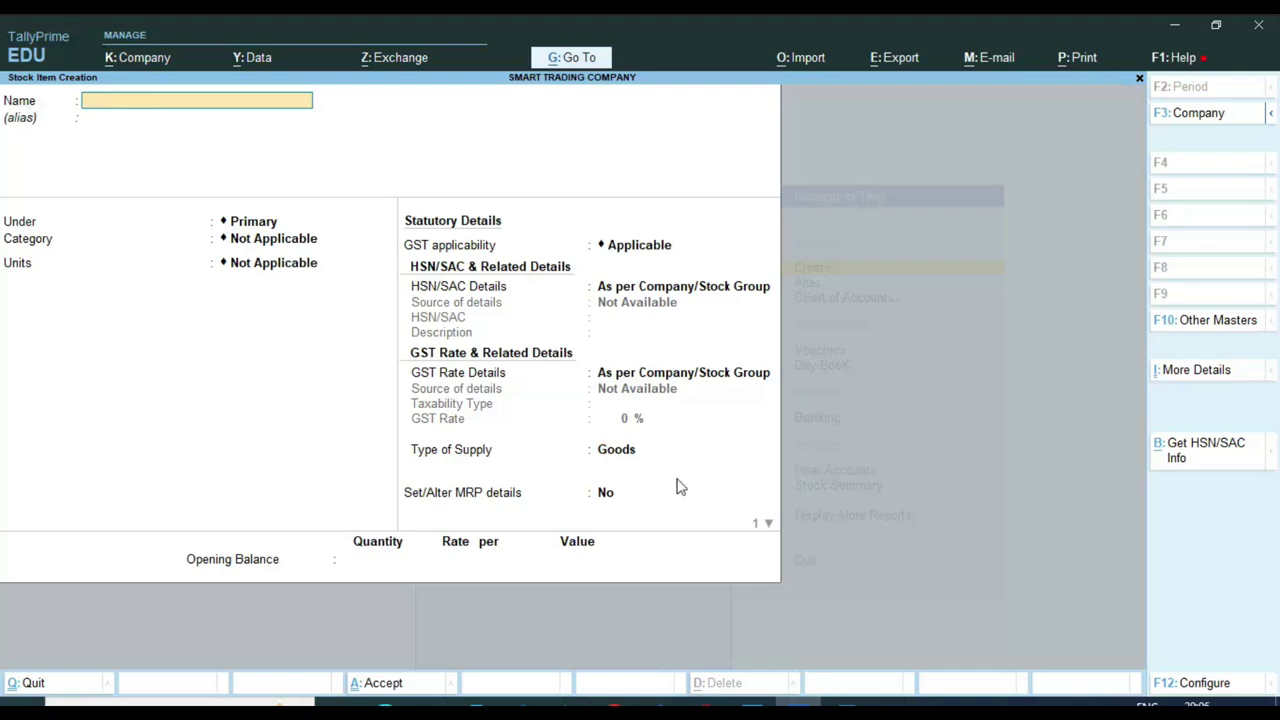
Check the medicine's name in the tab.jpg photo and name the stock item Dolo 650 Mg in TallyPrime, leaving the alias blank
{"action": "left_click", "coordinate": [752, 702]}
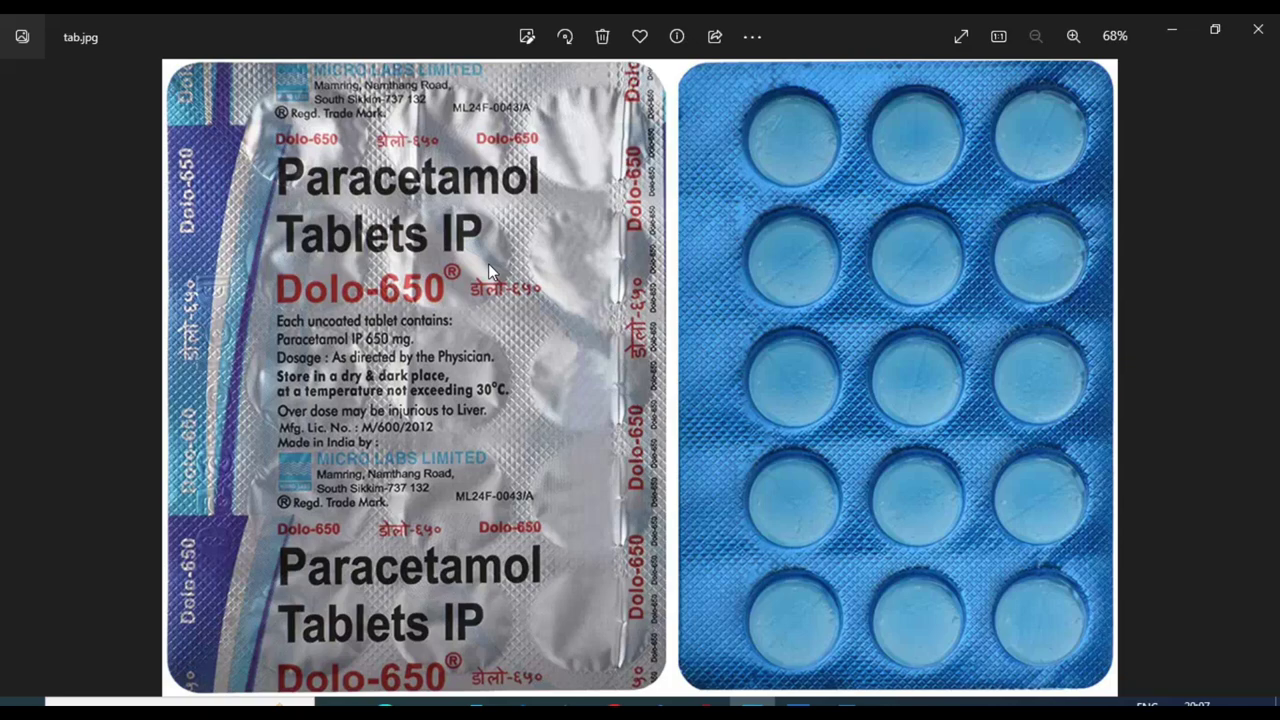
{"action": "scroll", "coordinate": [315, 320], "scroll_direction": "up", "scroll_amount": 2}
{"action": "scroll", "coordinate": [272, 313], "scroll_direction": "up", "scroll_amount": 1}
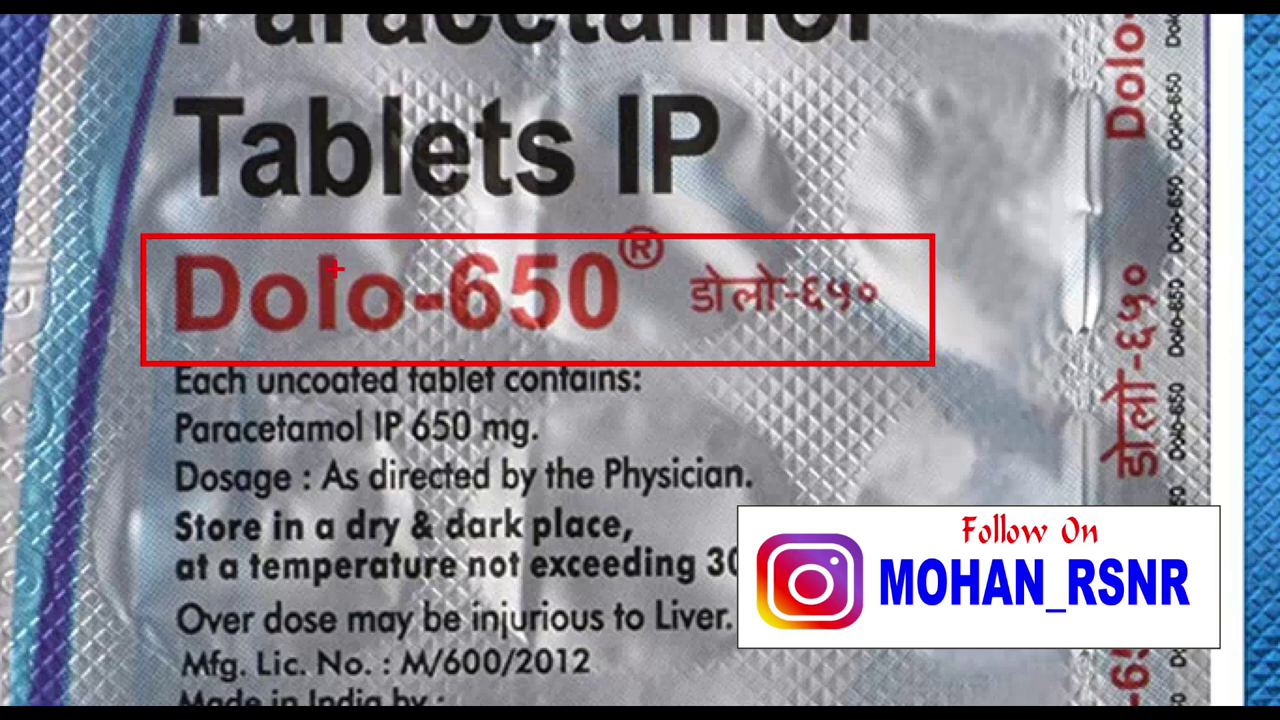
{"action": "mouse_move", "coordinate": [77, 242]}
{"action": "left_mouse_down"}
{"action": "mouse_move", "coordinate": [88, 264]}
{"action": "mouse_move", "coordinate": [182, 211]}
{"action": "left_mouse_up"}
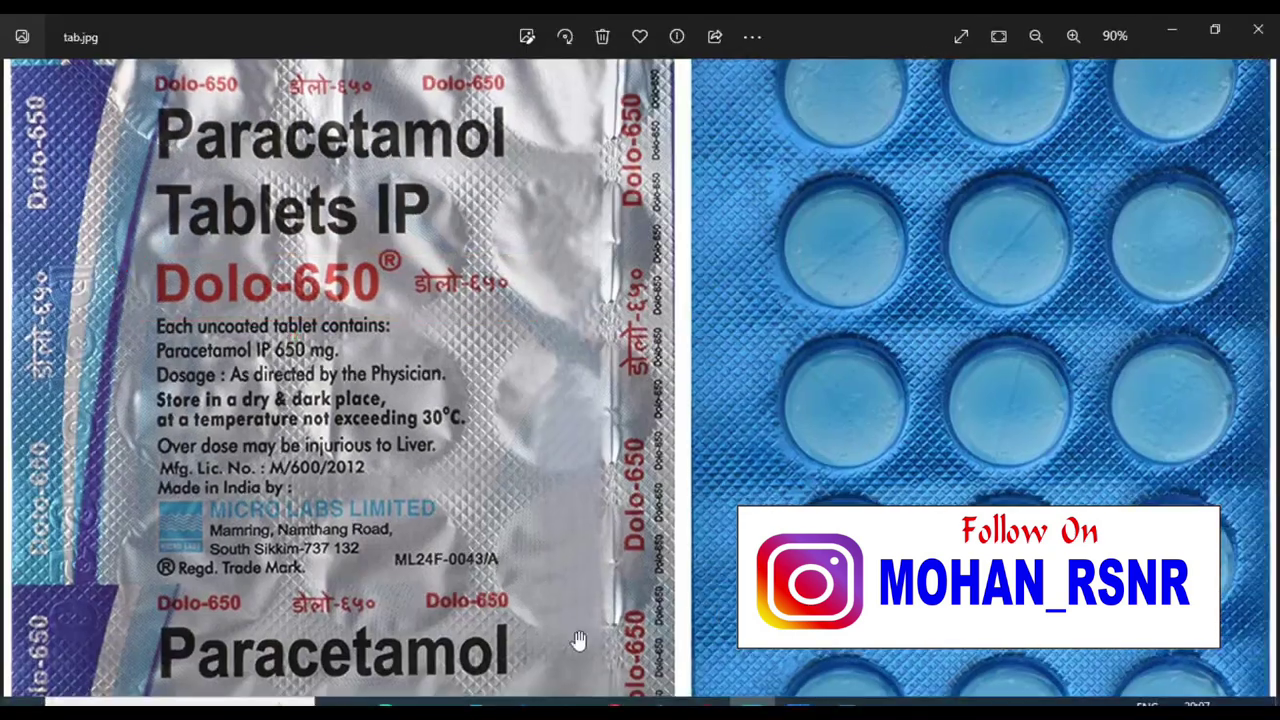
{"action": "left_click", "coordinate": [800, 705]}
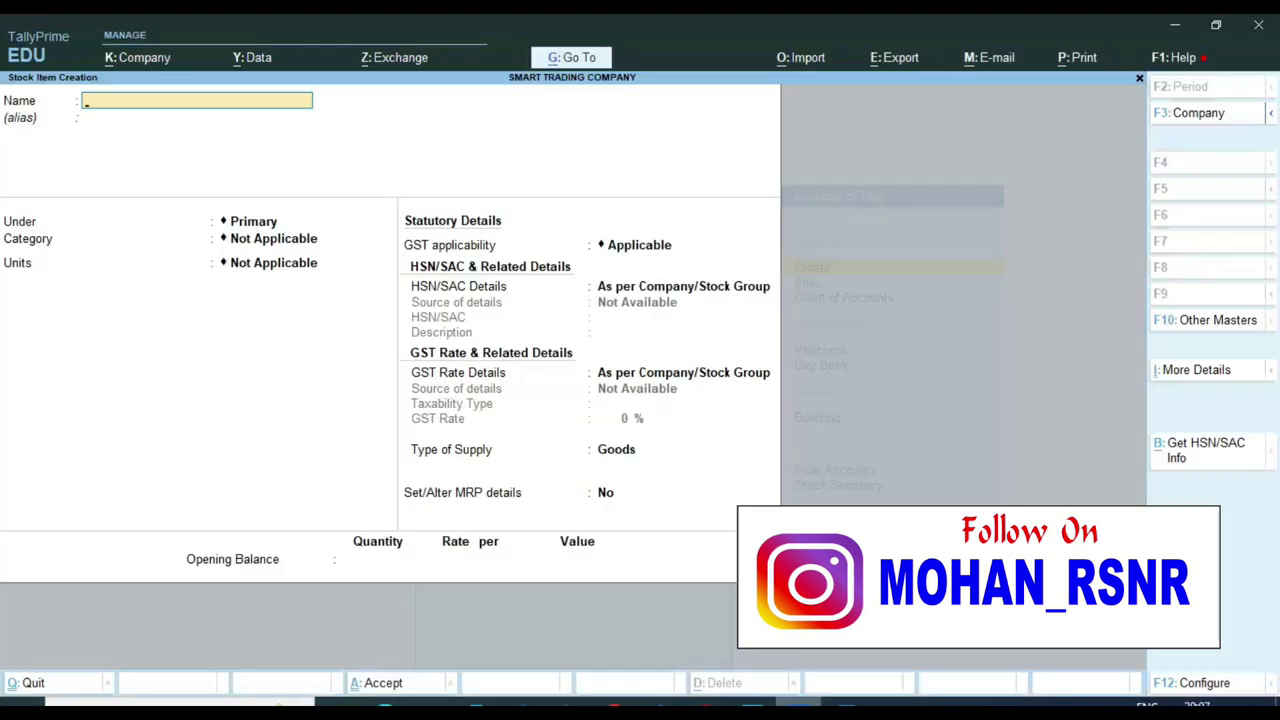
{"action": "type", "text": "Dolo 650 Mg"}
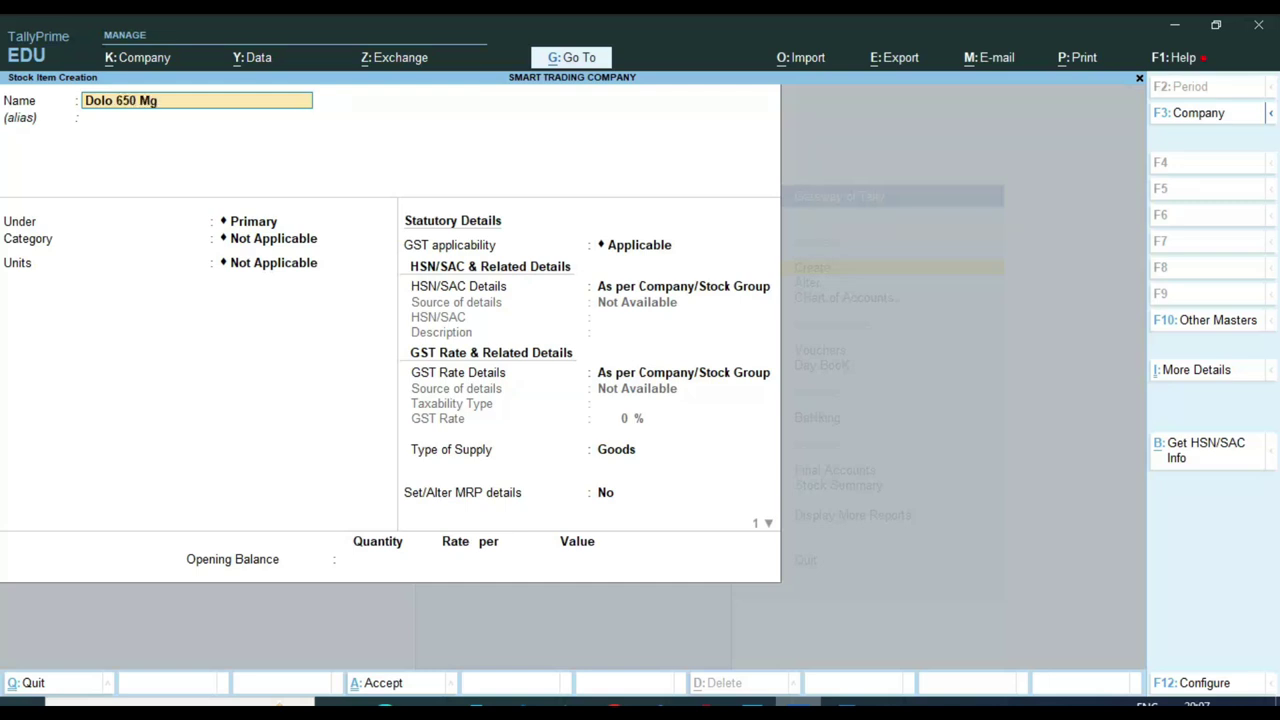
{"action": "key", "text": "Return"}
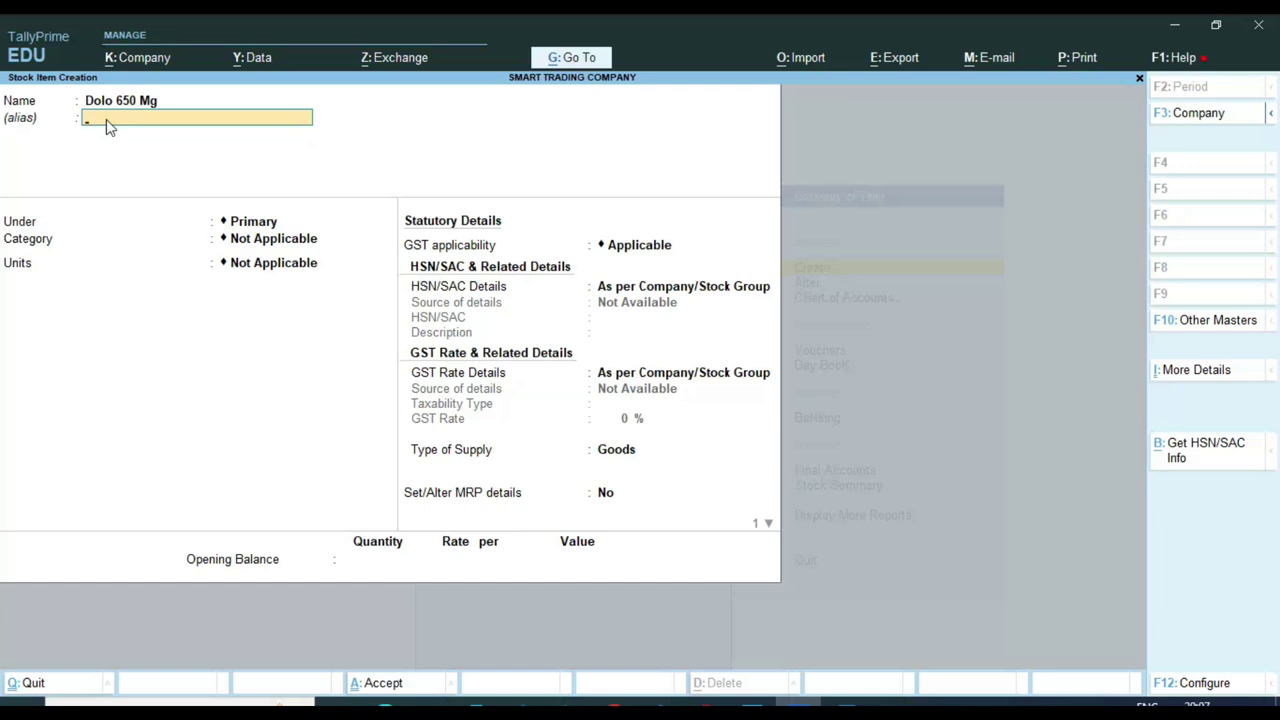
{"action": "key", "text": "Return"}
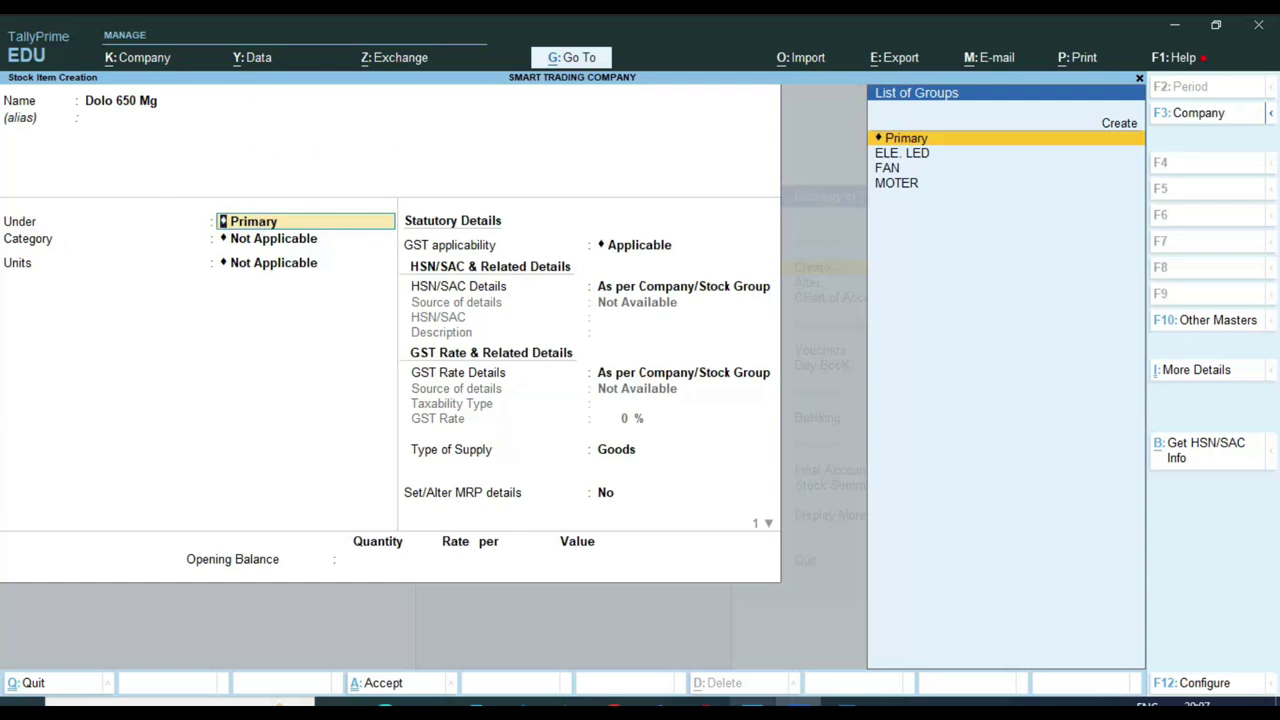
Check the manufacturer in the tab.jpg photo and start a new stock group named Micro Lab Limited in TallyPrime, without an alias
{"action": "key", "text": "alt+Tab"}
{"action": "scroll", "coordinate": [275, 563], "scroll_direction": "up", "scroll_amount": 6}
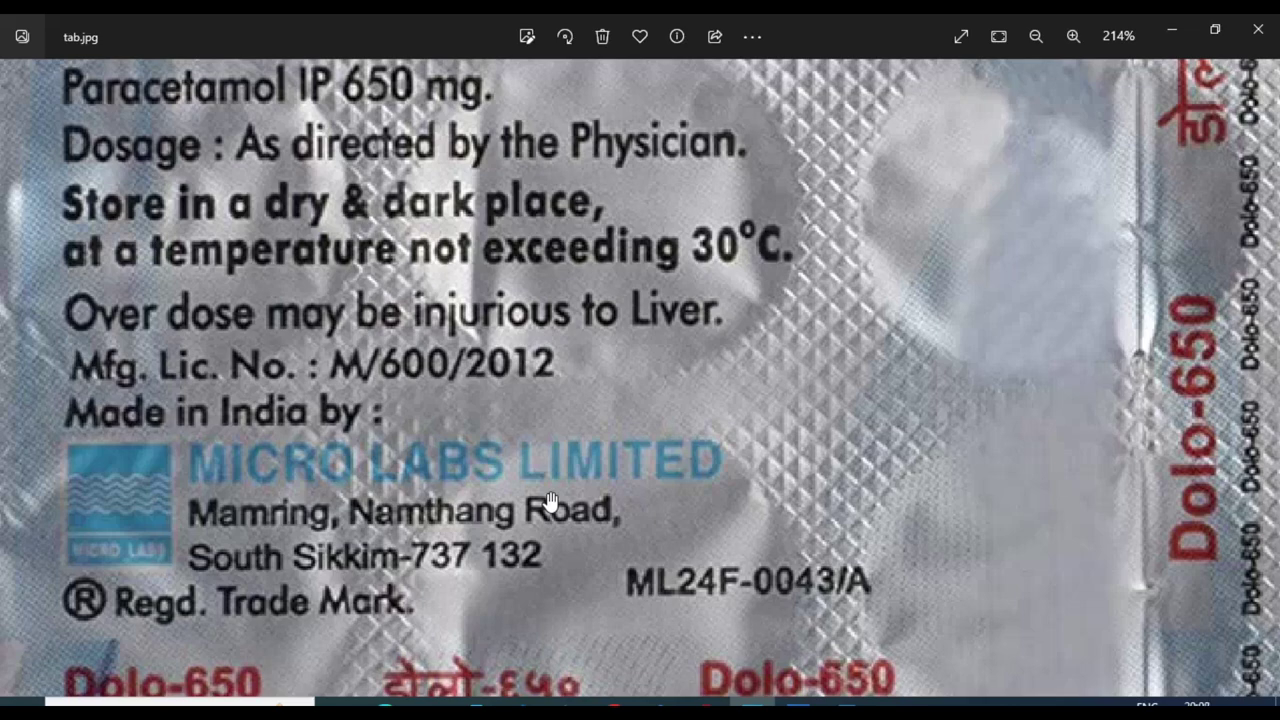
{"action": "scroll", "coordinate": [550, 500], "scroll_direction": "down", "scroll_amount": 5}
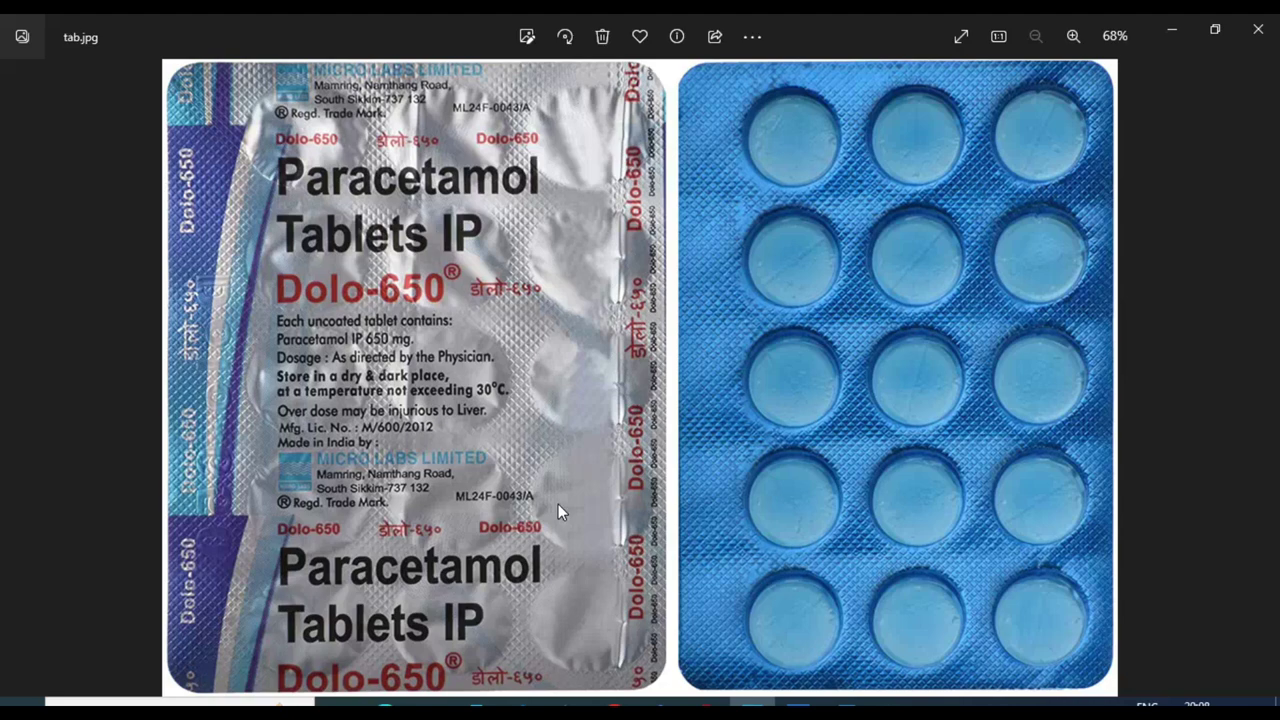
{"action": "scroll", "coordinate": [558, 504], "scroll_direction": "up", "scroll_amount": 3}
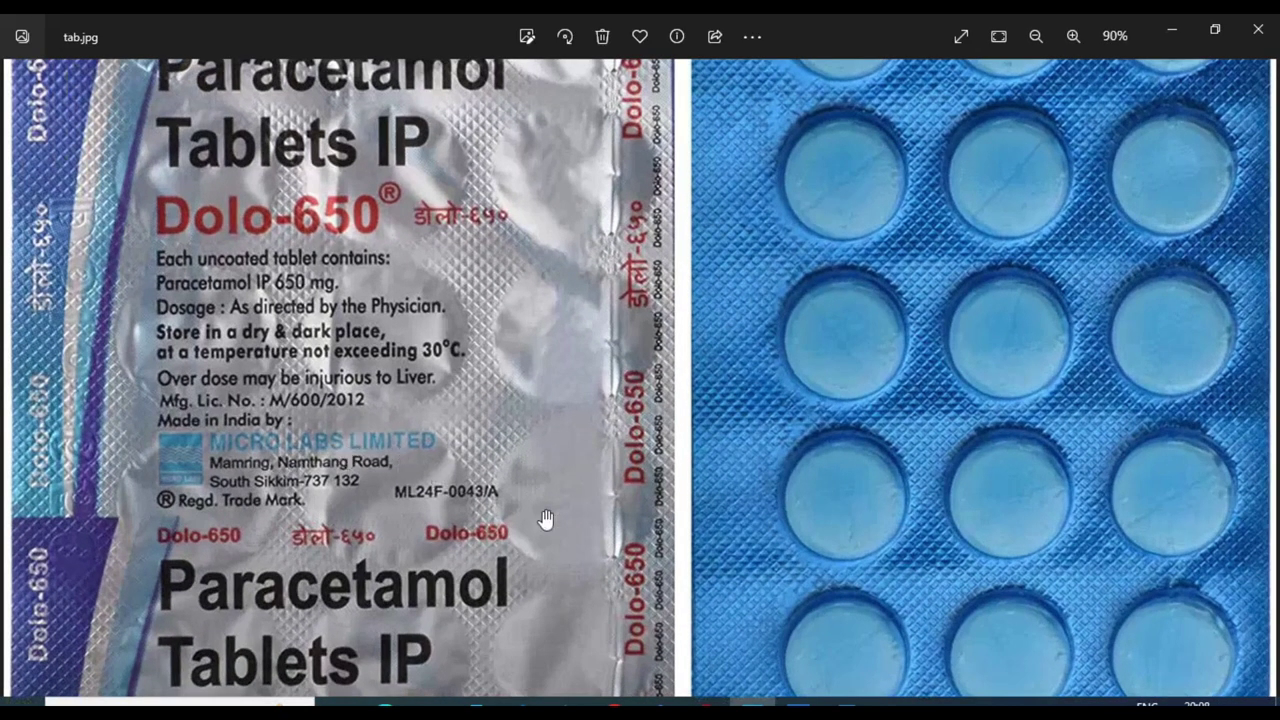
{"action": "left_click", "coordinate": [798, 703]}
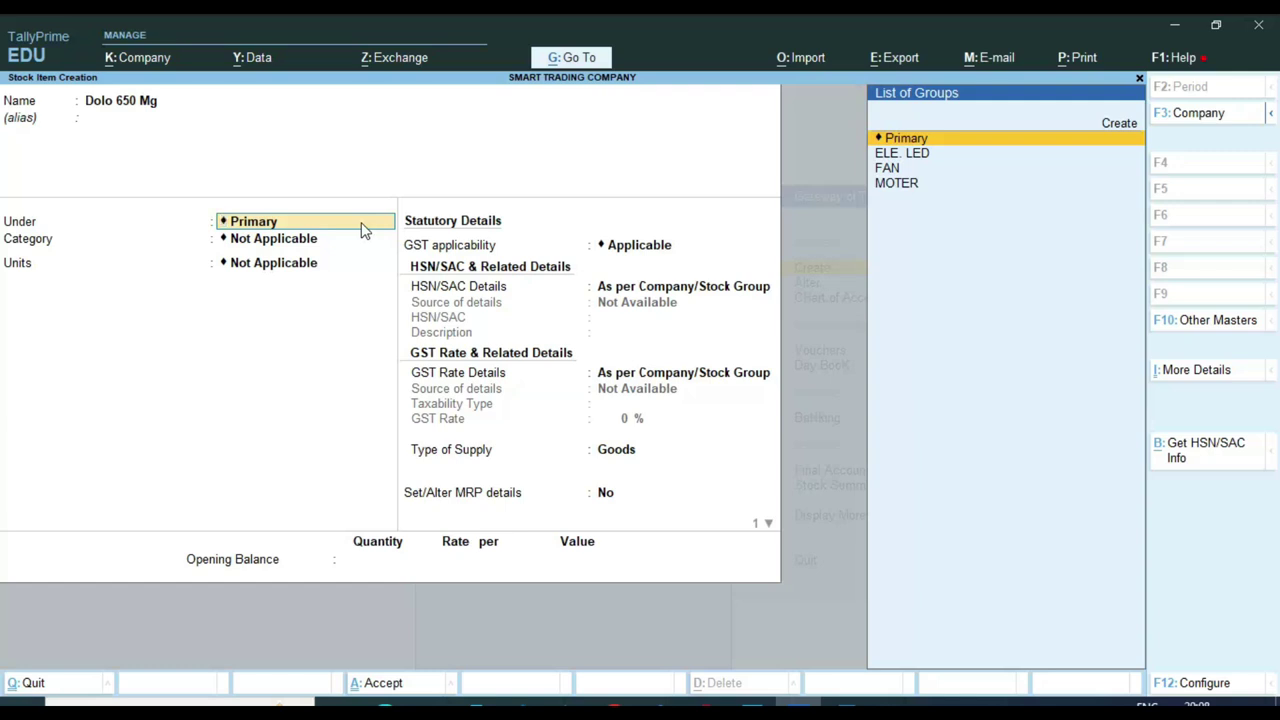
{"action": "left_click", "coordinate": [1114, 126]}
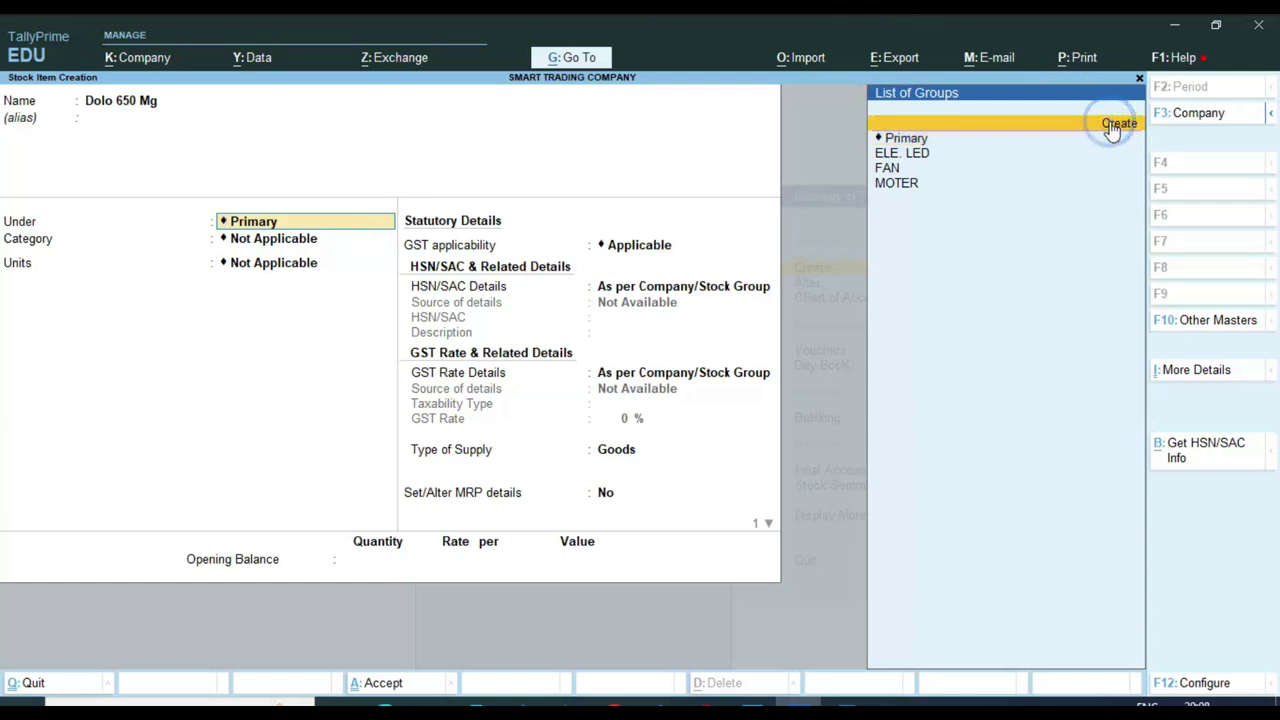
{"action": "type", "text": "Mi"}
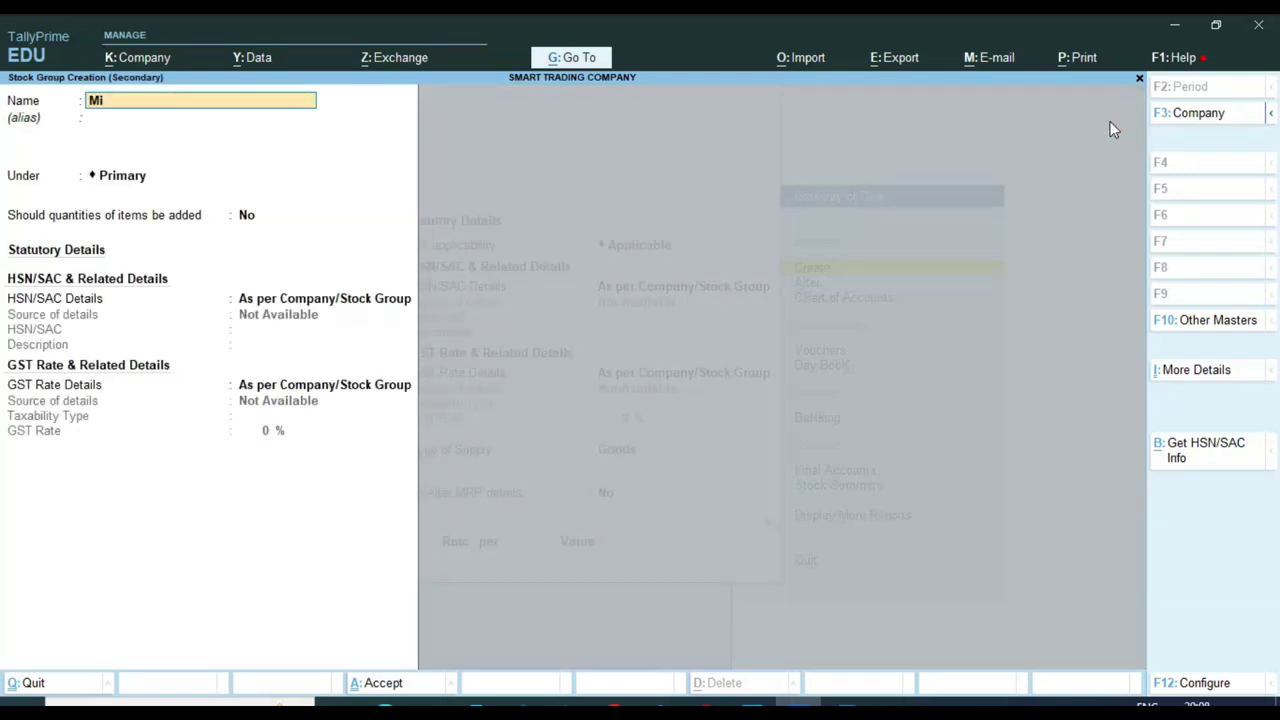
{"action": "type", "text": "cro Lab Limited"}
{"action": "key", "text": "Return"}
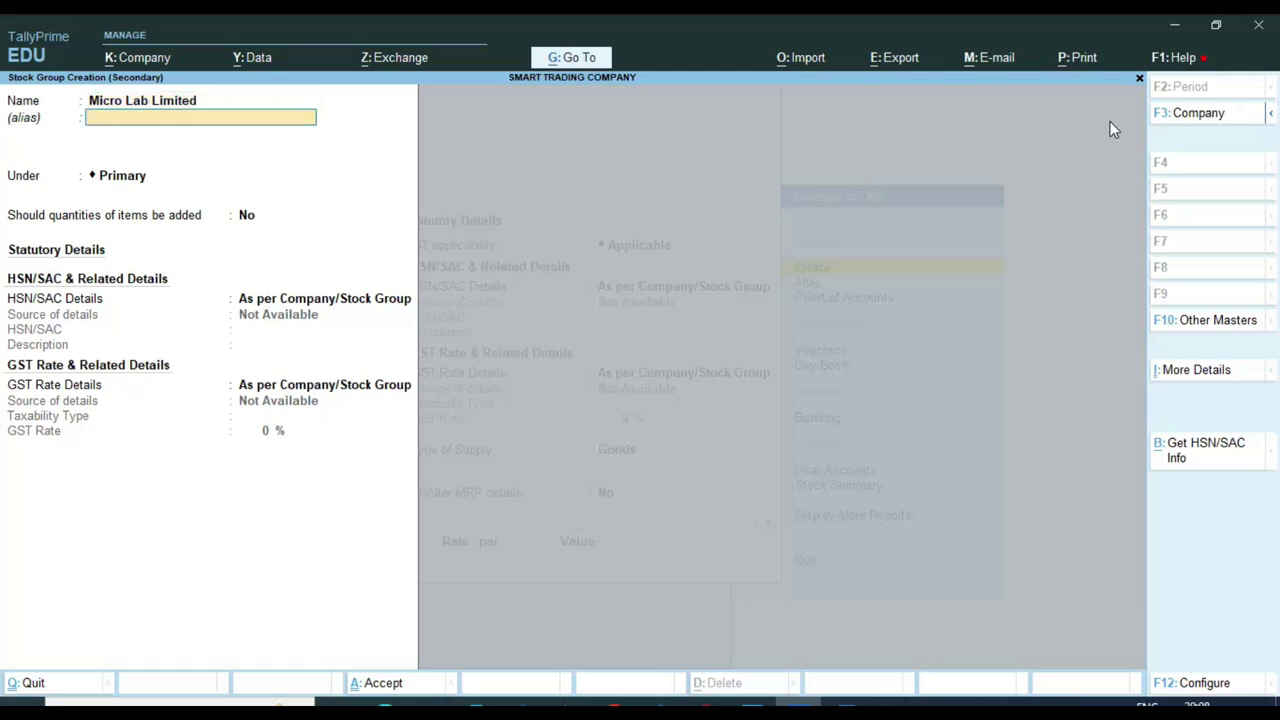
{"action": "key", "text": "Return"}
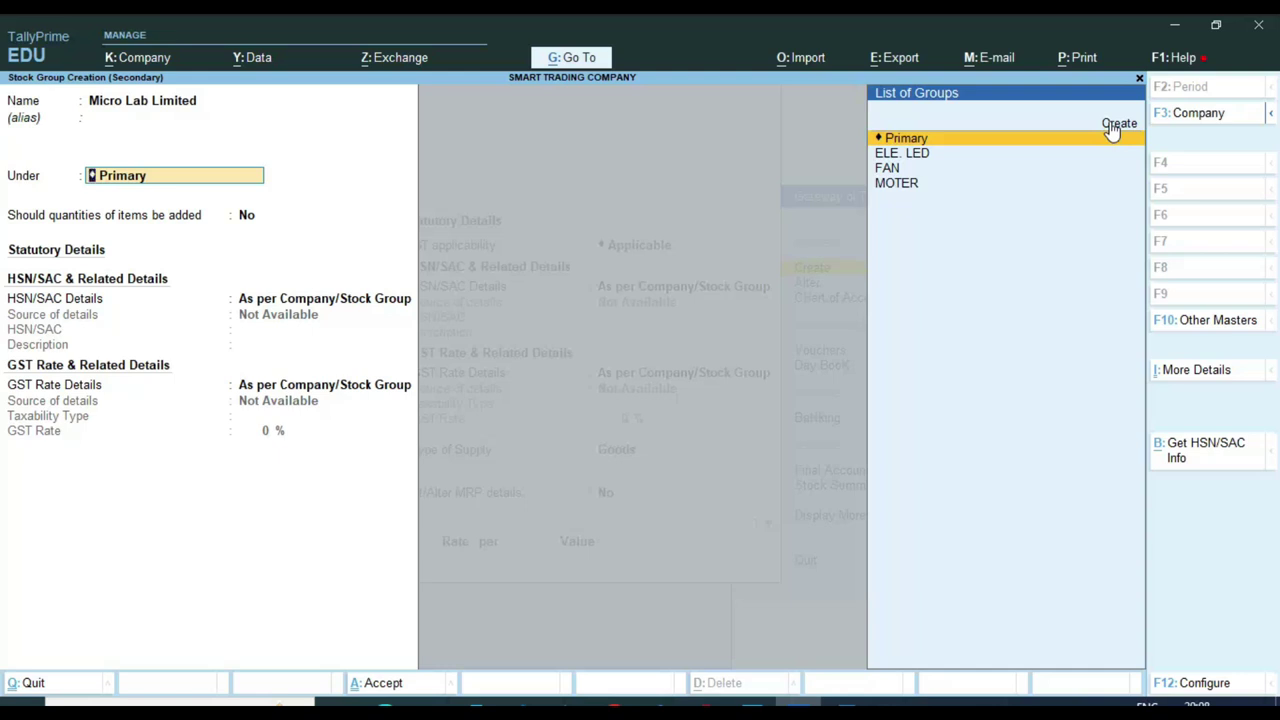
Save the stock group under Primary, with quantities not added and HSN/SAC and GST rate details as per Company/Stock Group
{"action": "key", "text": "Return"}
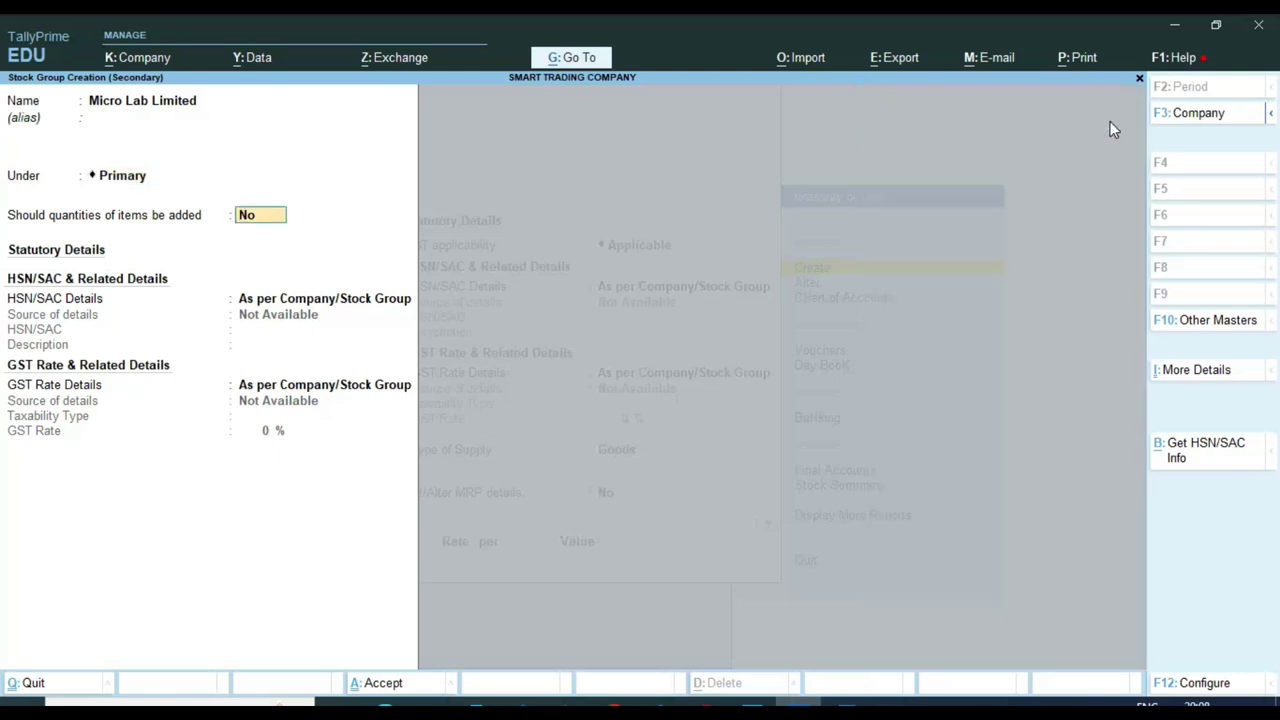
{"action": "key", "text": "Return"}
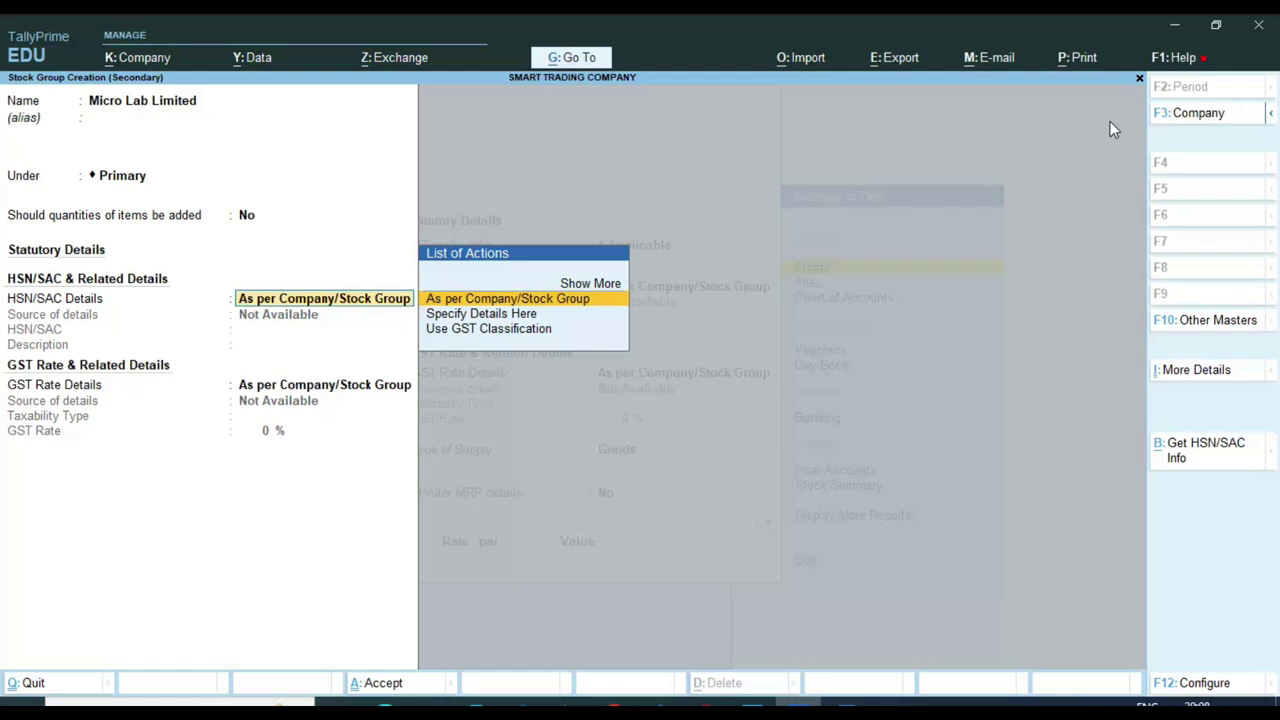
{"action": "key", "text": "Return"}
{"action": "key", "text": "Return"}
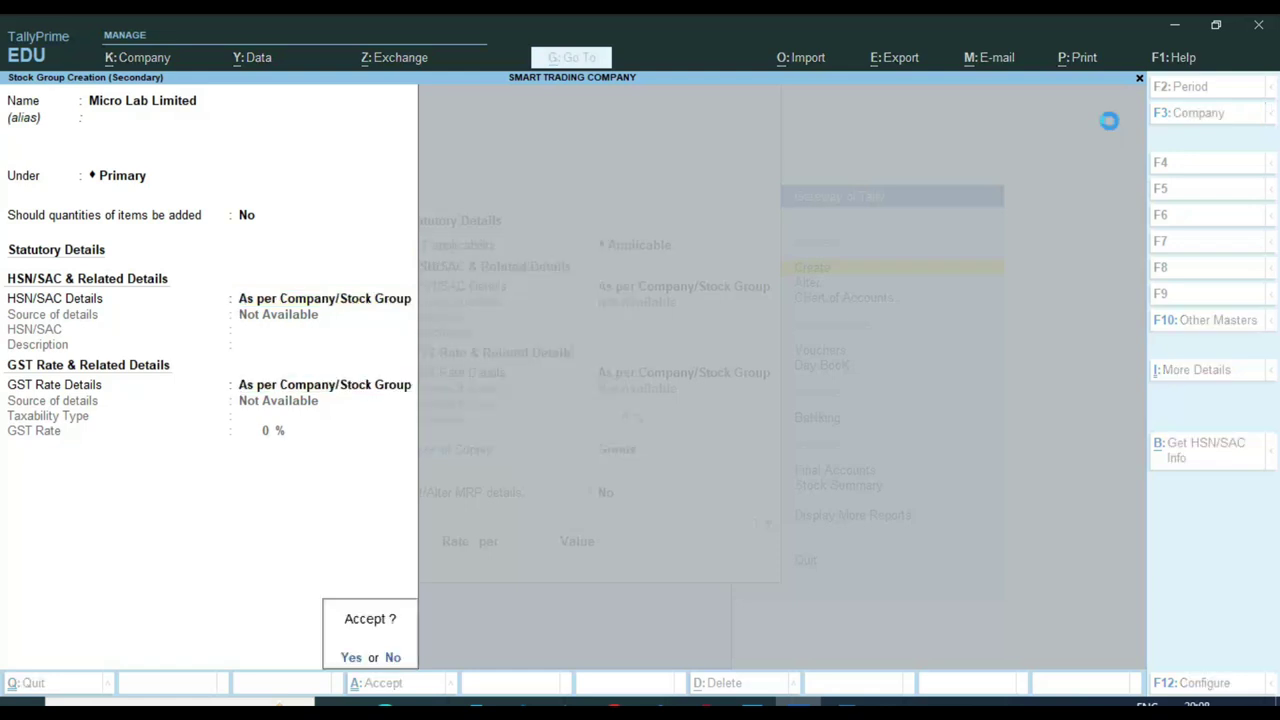
{"action": "key", "text": "Return"}
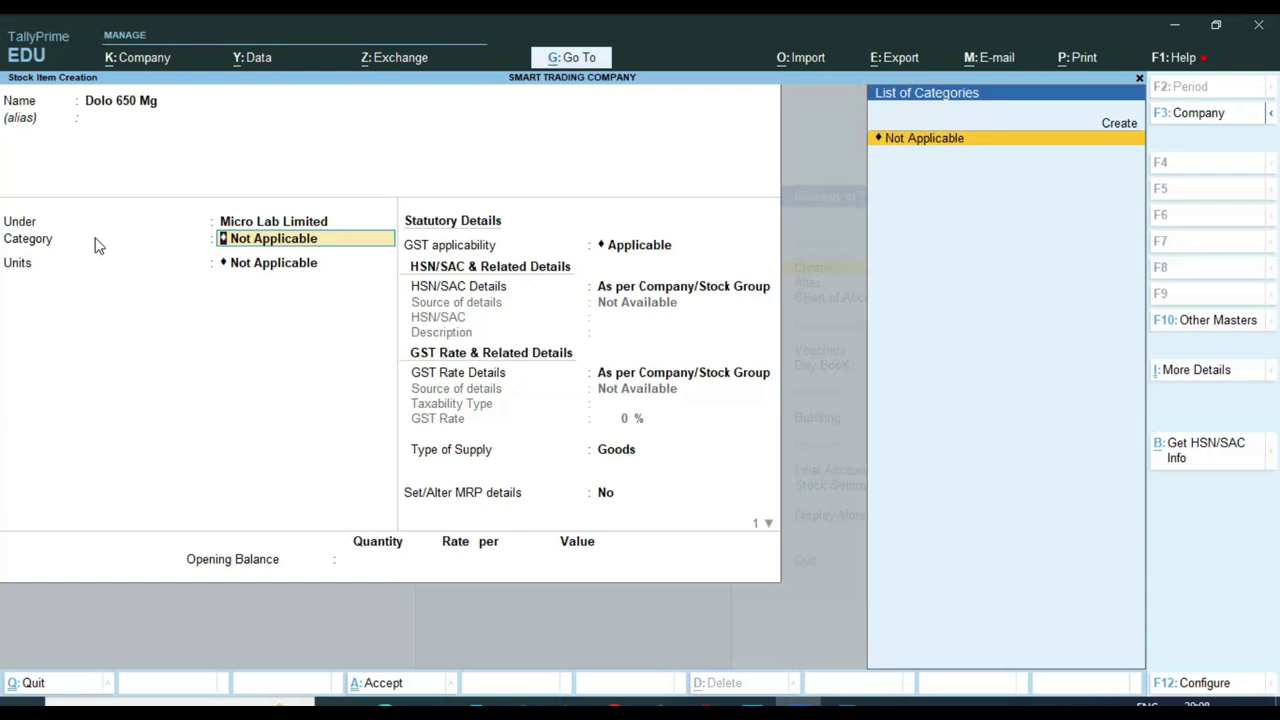
Check the tablet's ingredient in the tab.jpg photo and create the stock category Paracetamol under Primary for the item in TallyPrime
{"action": "left_click", "coordinate": [752, 703]}
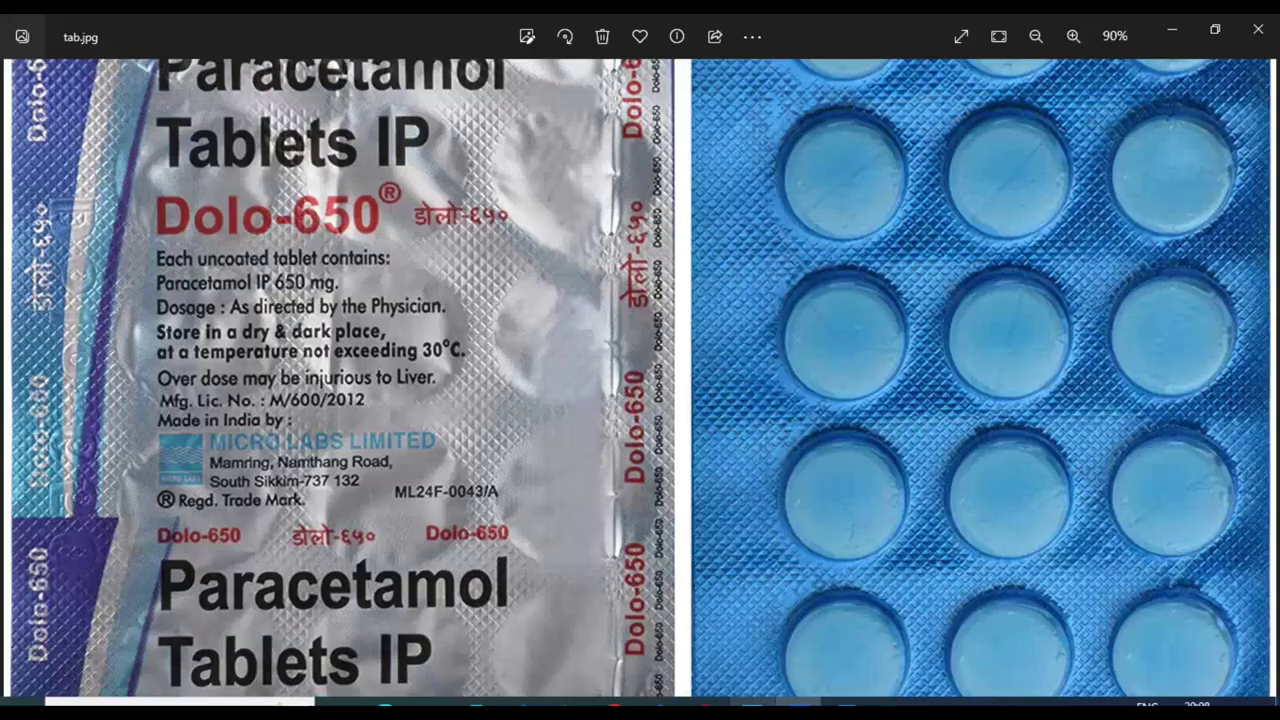
{"action": "scroll", "coordinate": [272, 100], "scroll_direction": "up", "scroll_amount": 3}
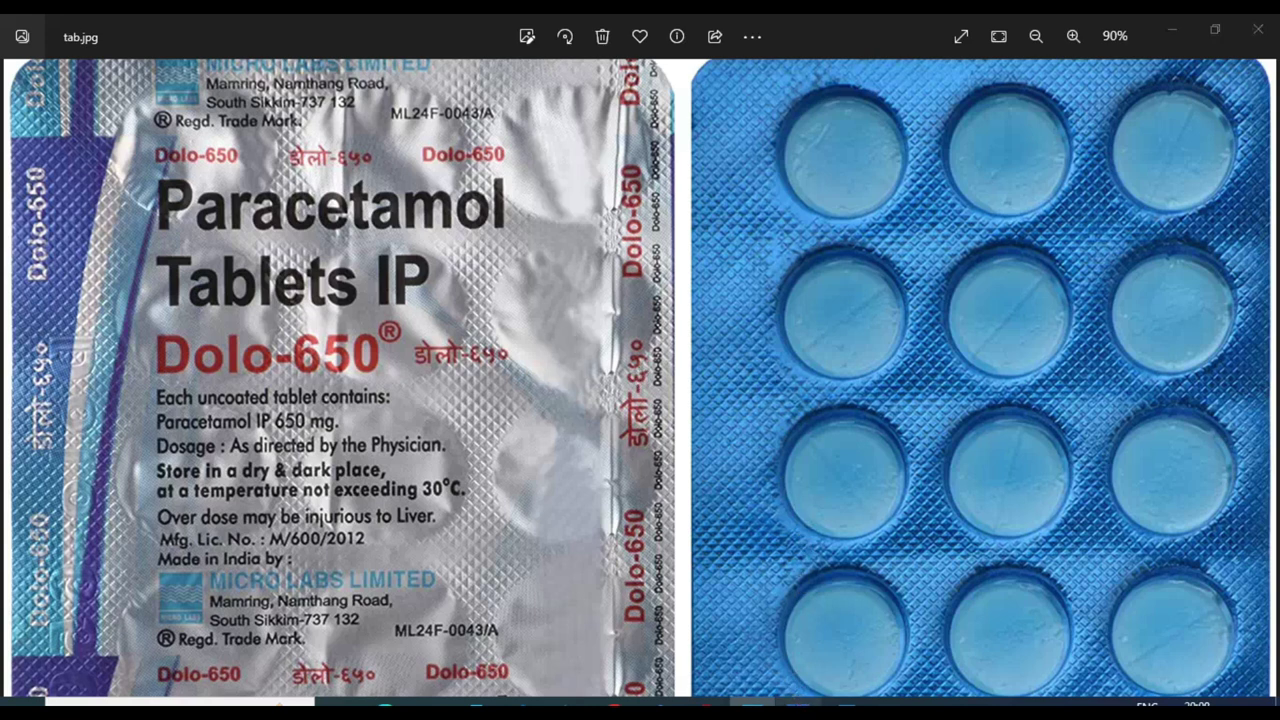
{"action": "left_click", "coordinate": [799, 703]}
{"action": "key", "text": "Up"}
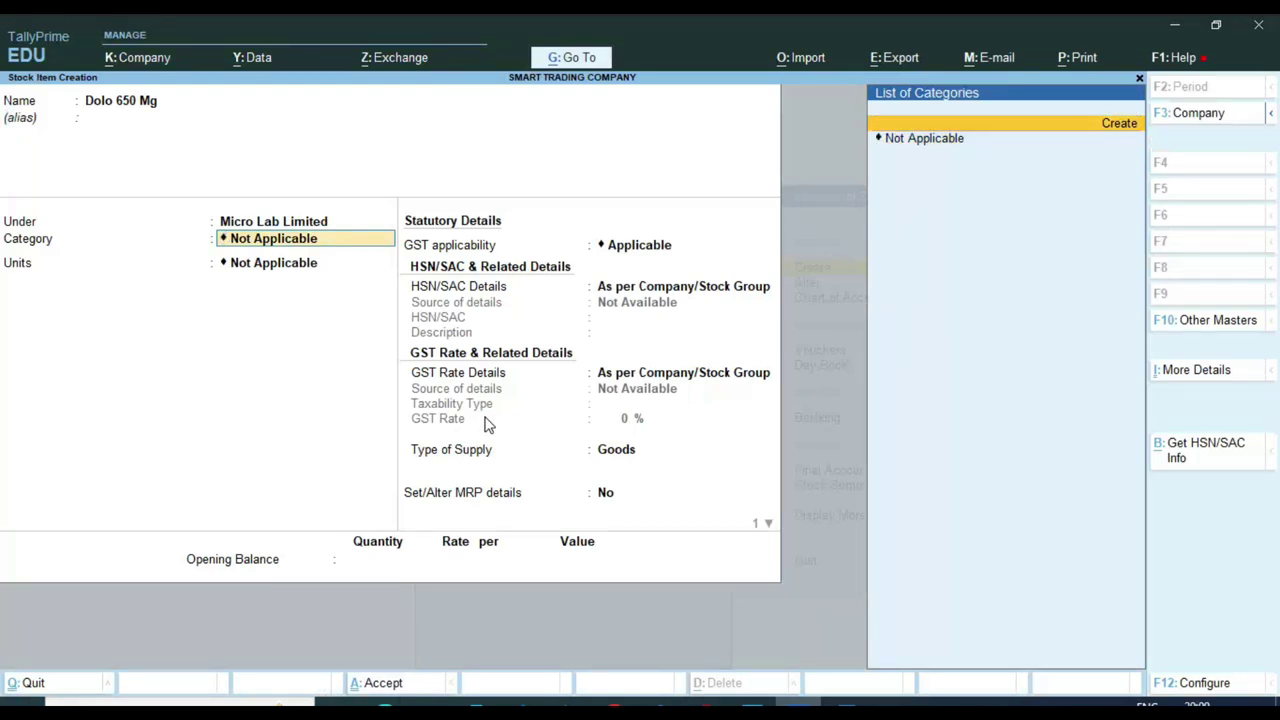
{"action": "key", "text": "Return"}
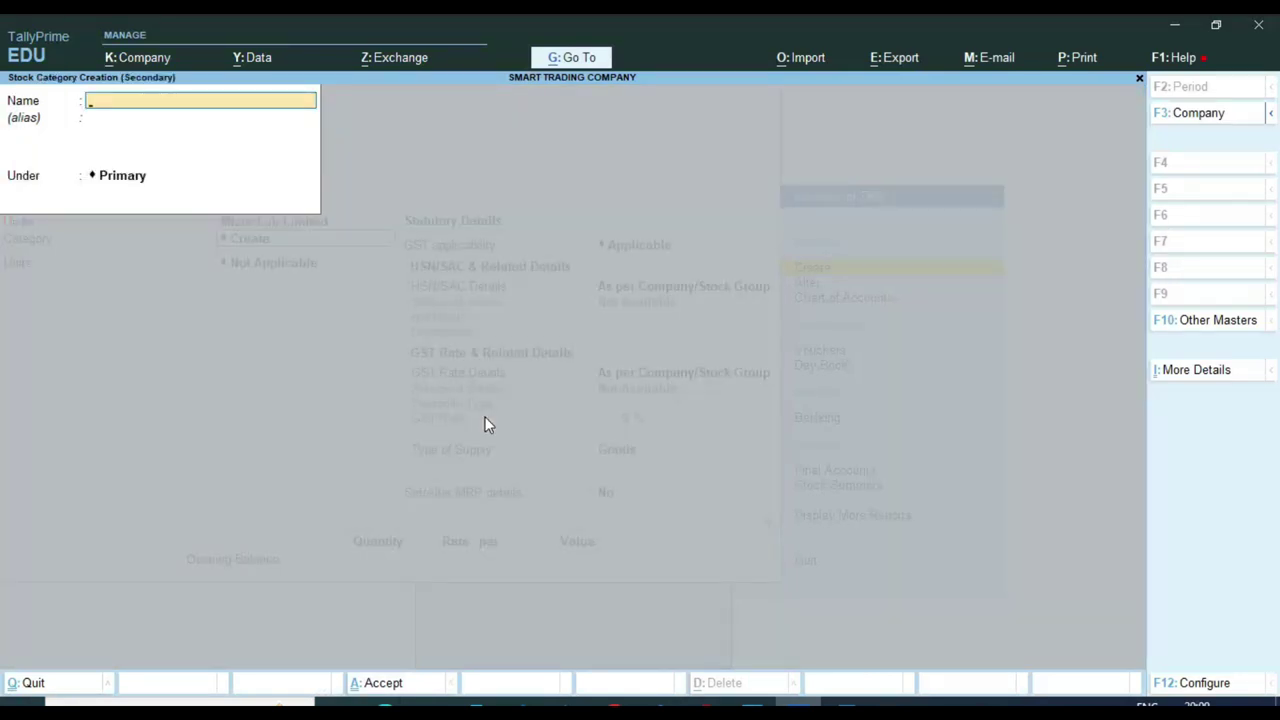
{"action": "key", "text": "alt+Tab"}
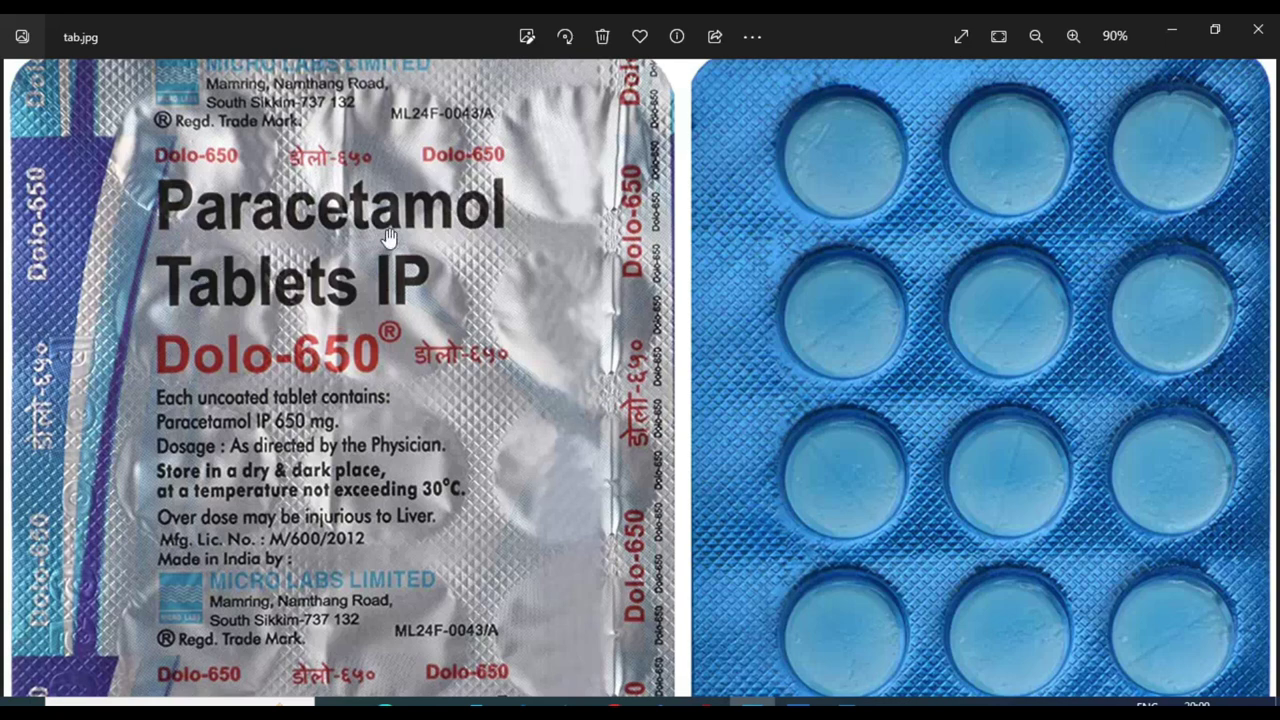
{"action": "key", "text": "alt+Tab"}
{"action": "type", "text": "Paracet"}
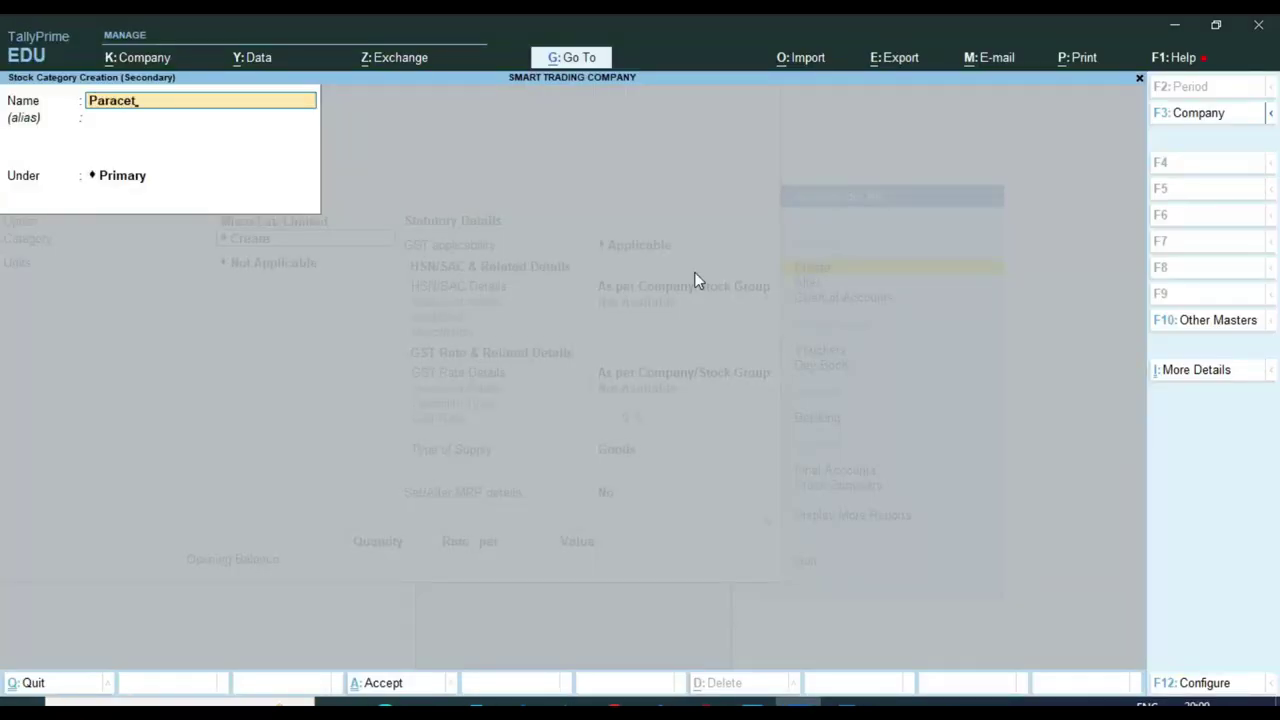
{"action": "type", "text": "amo"}
{"action": "key", "text": "Return"}
{"action": "key", "text": "Return"}
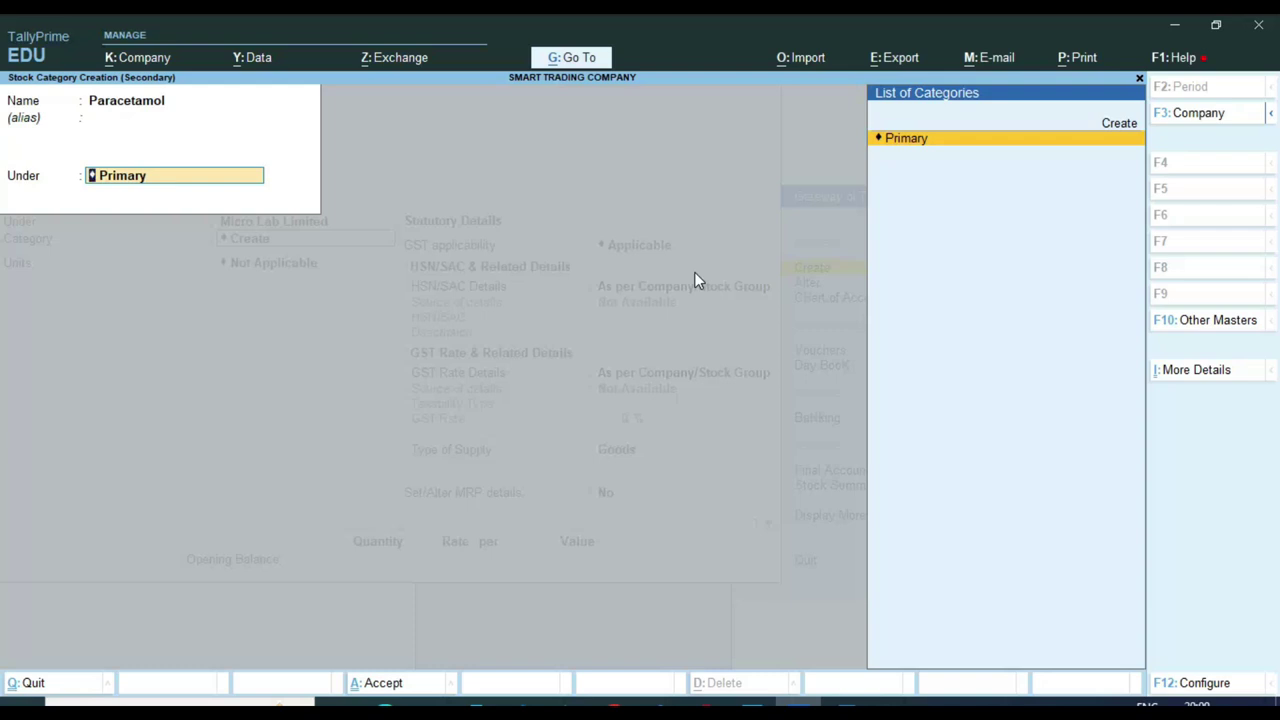
{"action": "key", "text": "Return"}
{"action": "key", "text": "Return"}
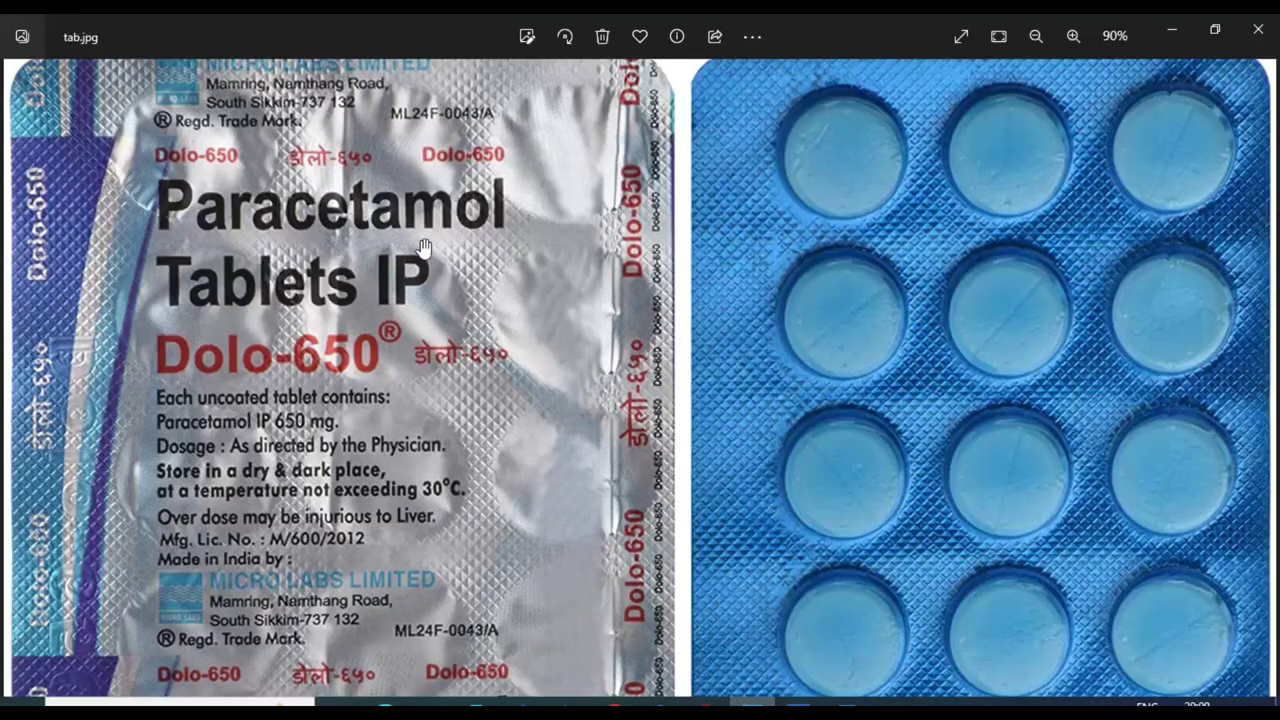
Check the strip packing in the tab.jpg photo and create the unit strip in TallyPrime with UQC PCS-PIECES and 0 decimal places
{"action": "scroll", "coordinate": [440, 255], "scroll_direction": "down", "scroll_amount": 2}
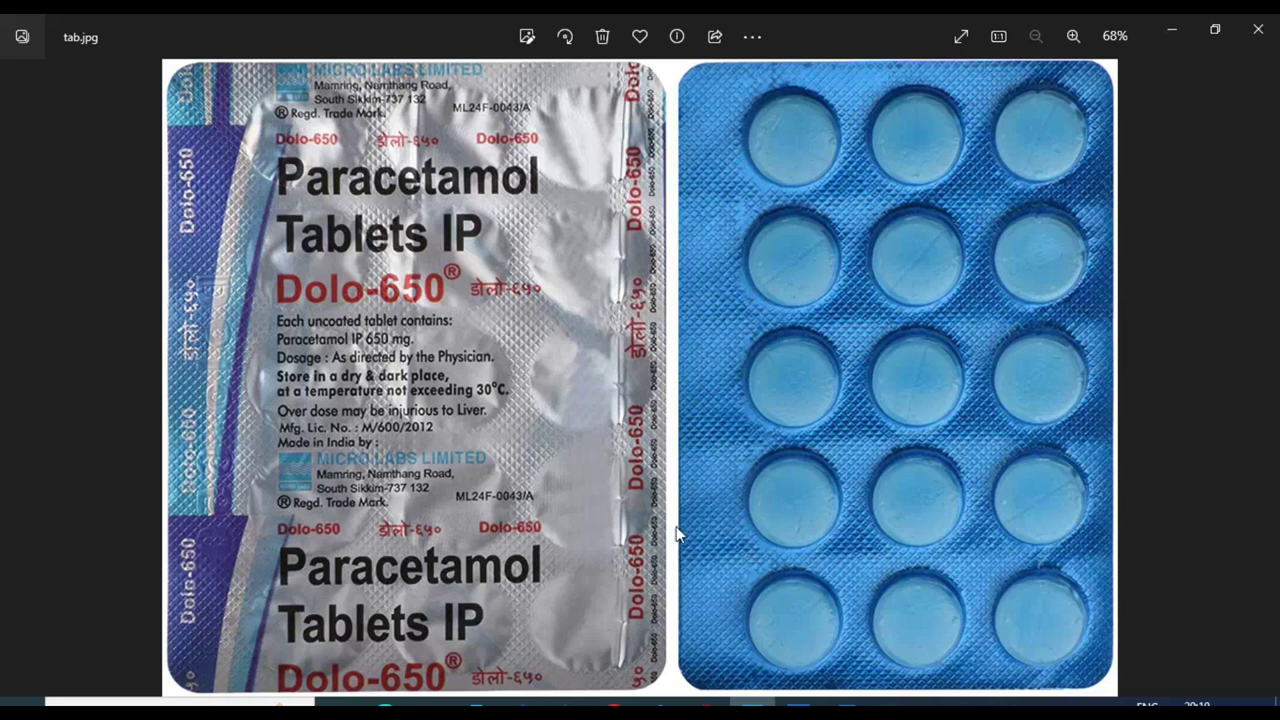
{"action": "left_click", "coordinate": [770, 668]}
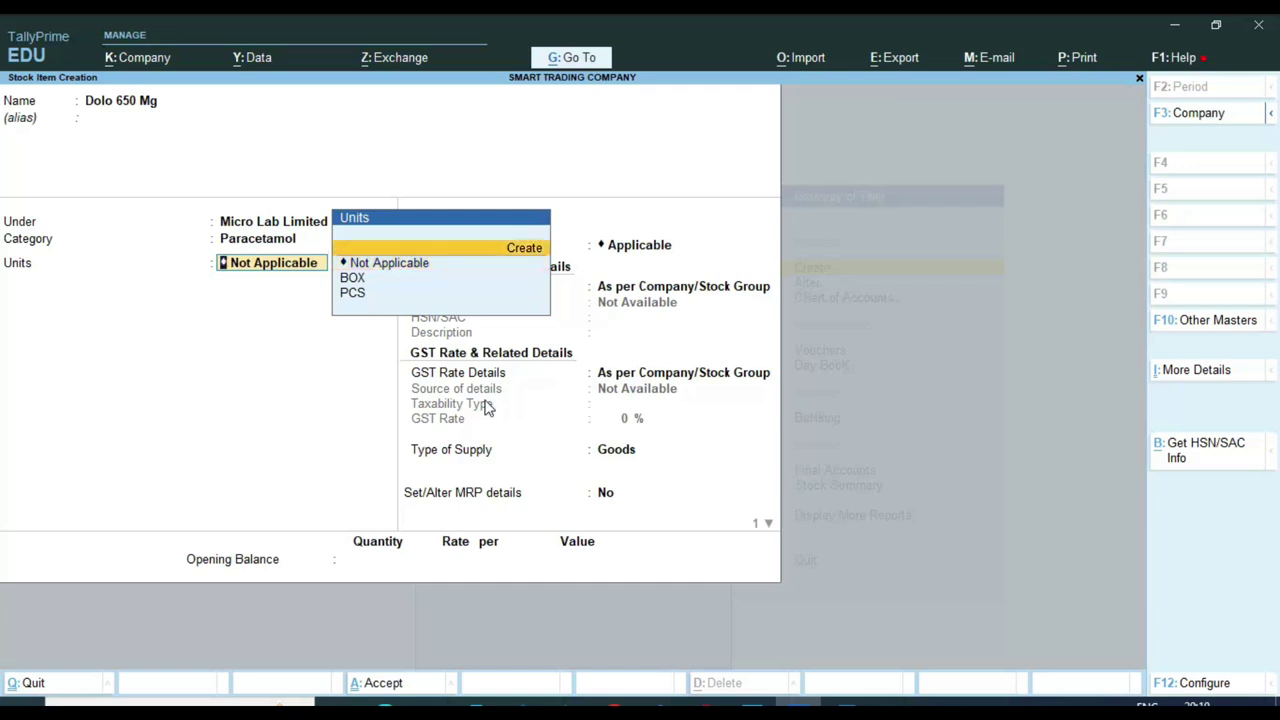
{"action": "key", "text": "Return"}
{"action": "type", "text": "strip"}
{"action": "key", "text": "Return"}
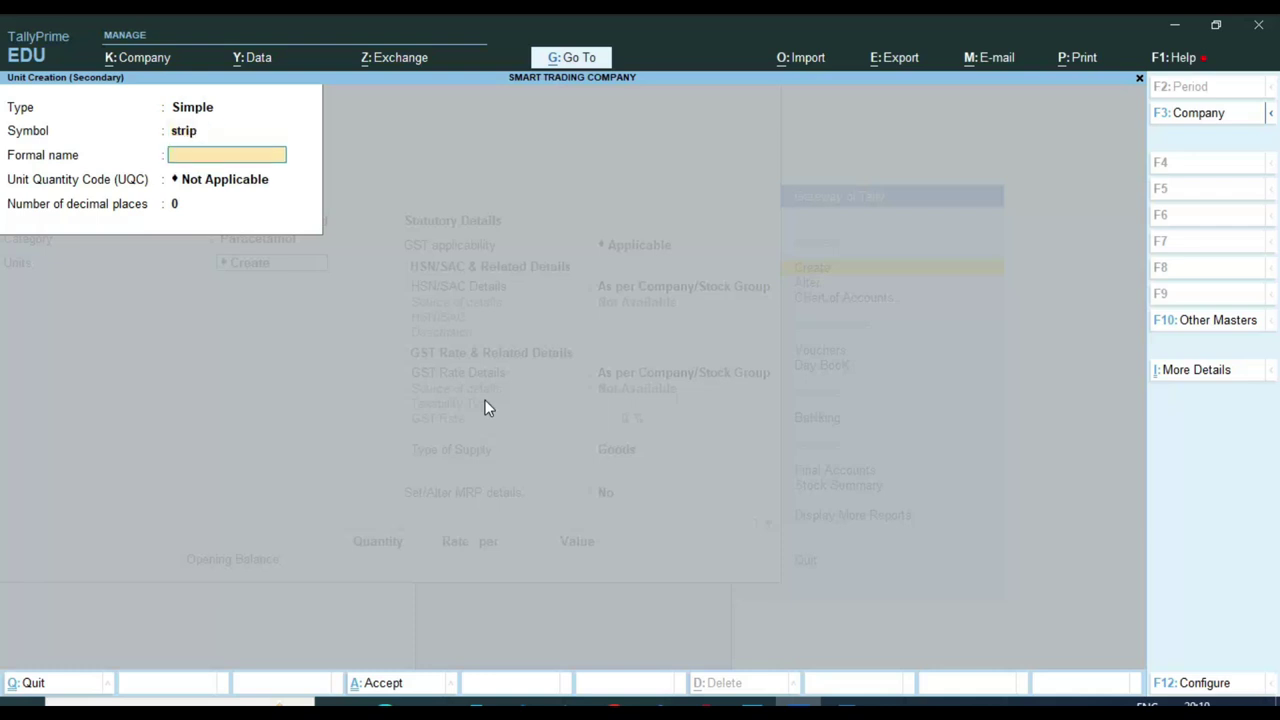
{"action": "key", "text": "Return"}
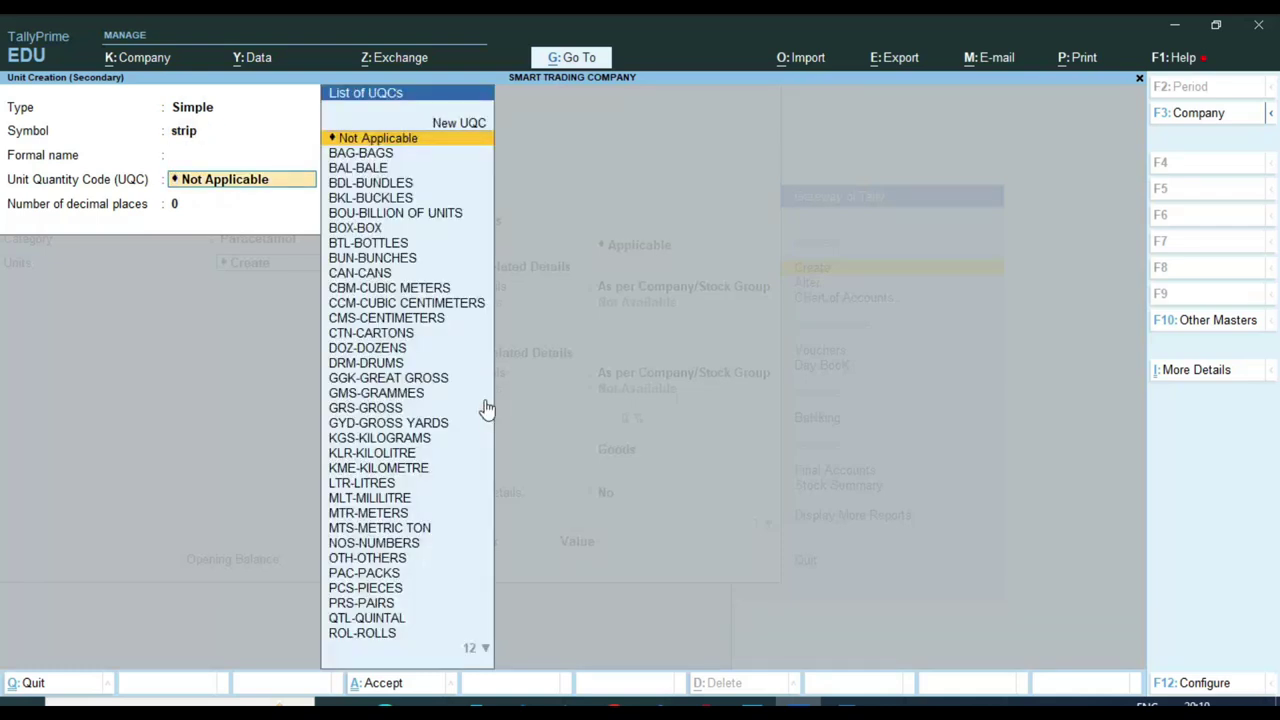
{"action": "type", "text": "pcs"}
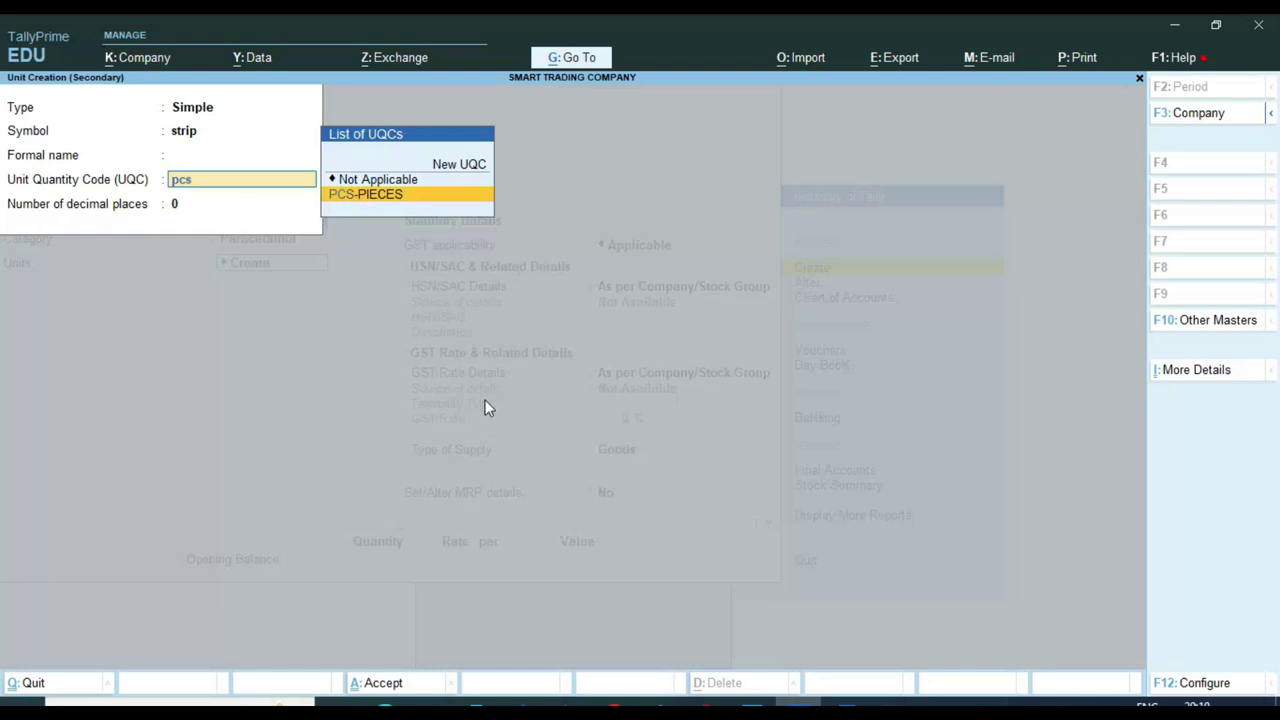
{"action": "key", "text": "Return"}
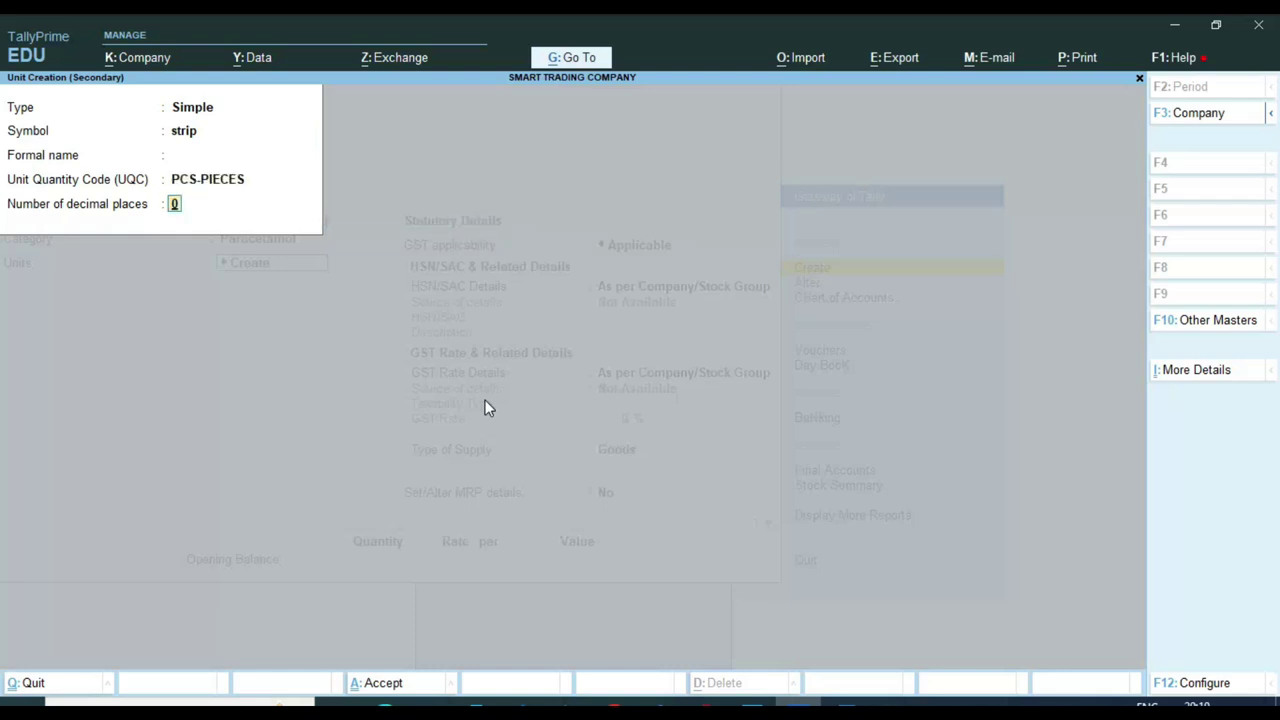
{"action": "key", "text": "Return"}
{"action": "key", "text": "Return"}
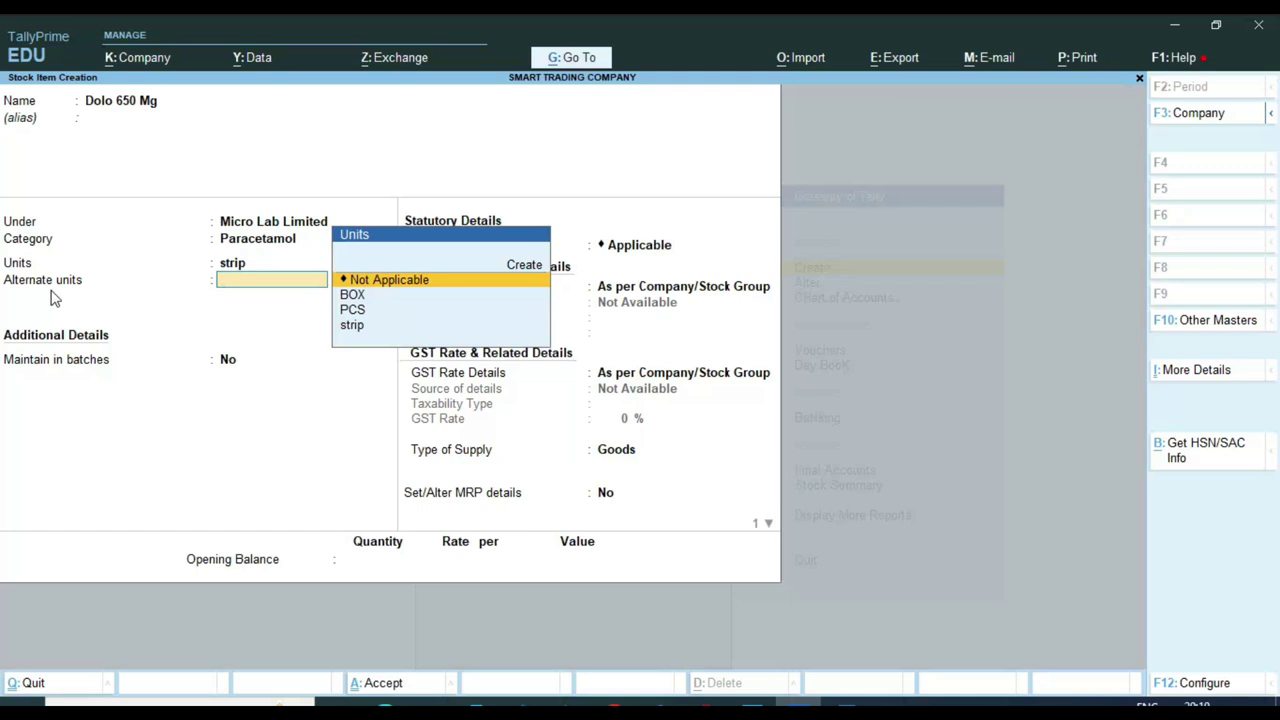
Create the alternate unit Tablet for the item, without a formal name, with UQC PCS-PIECES and 0 decimal places
{"action": "key", "text": "Up"}
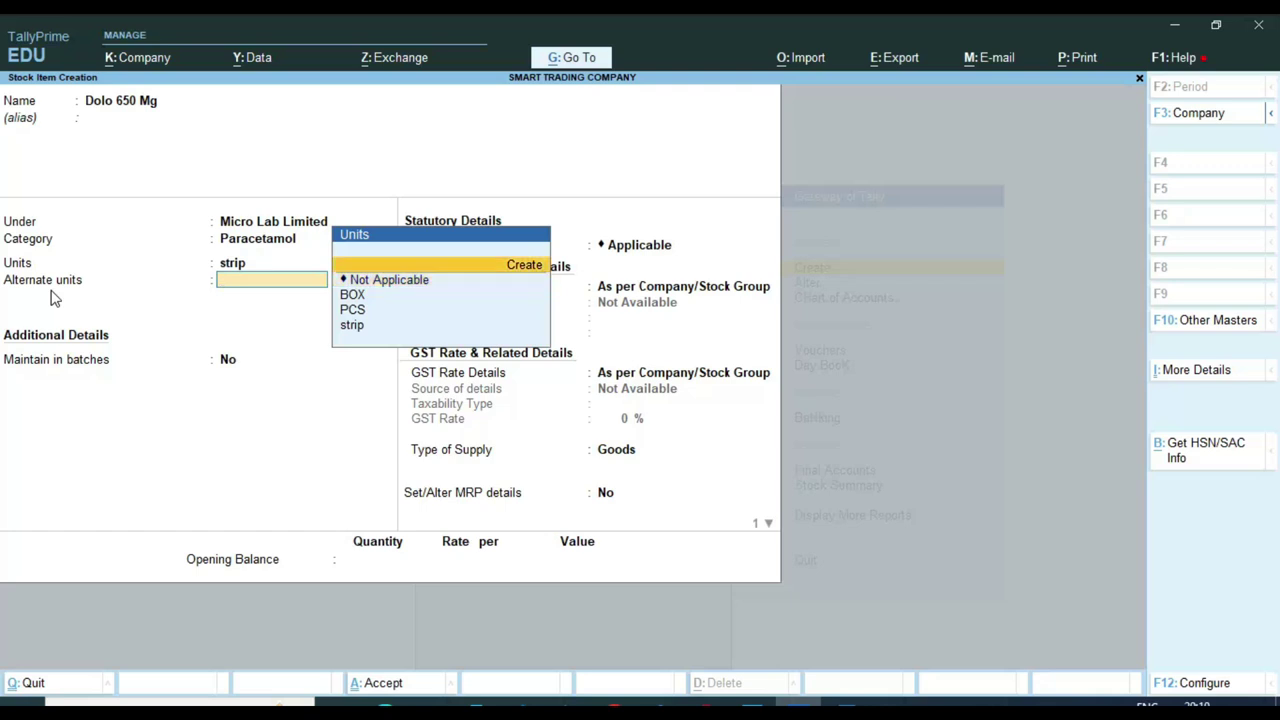
{"action": "key", "text": "Return"}
{"action": "type", "text": "T"}
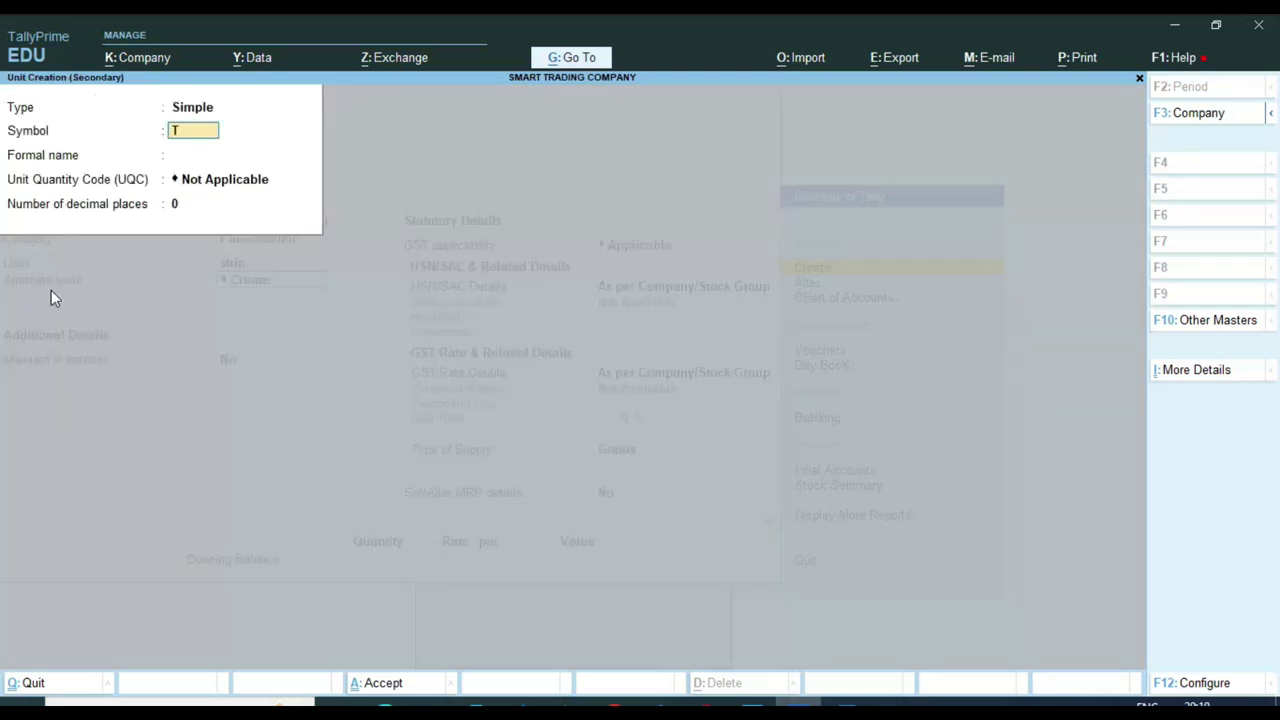
{"action": "type", "text": "ablet"}
{"action": "key", "text": "Return"}
{"action": "key", "text": "Return"}
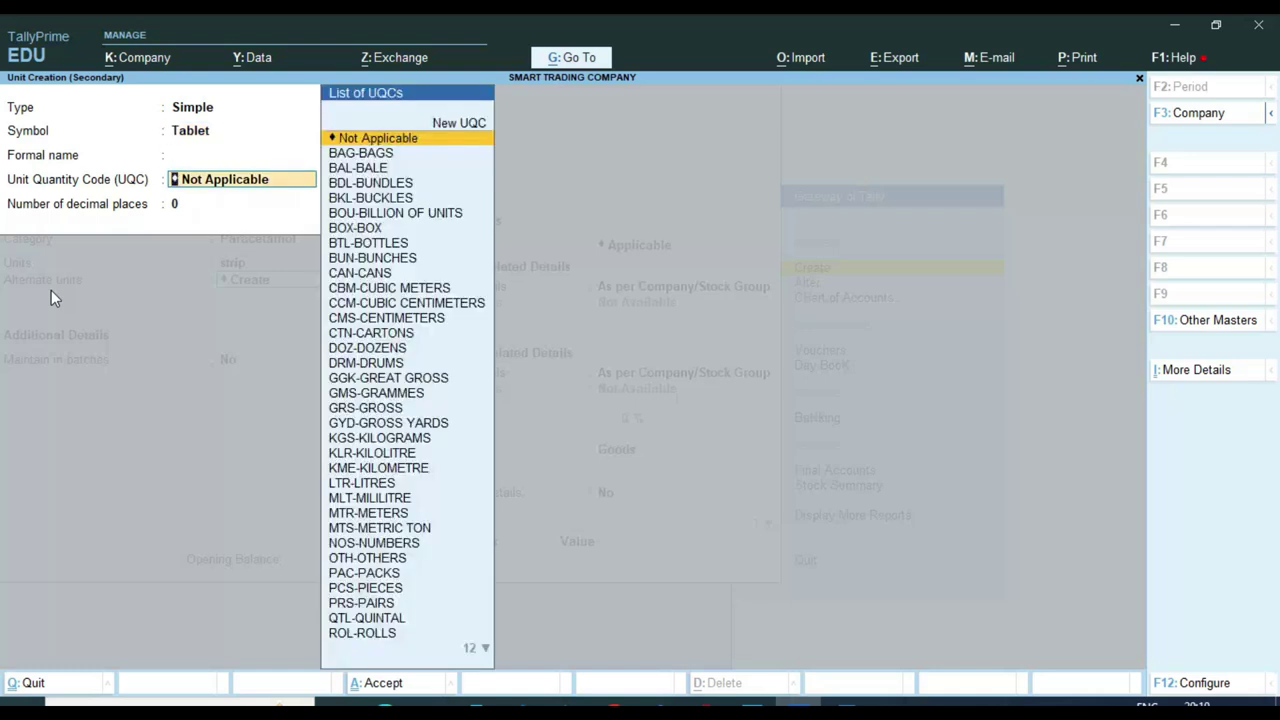
{"action": "type", "text": "pcs"}
{"action": "key", "text": "Return"}
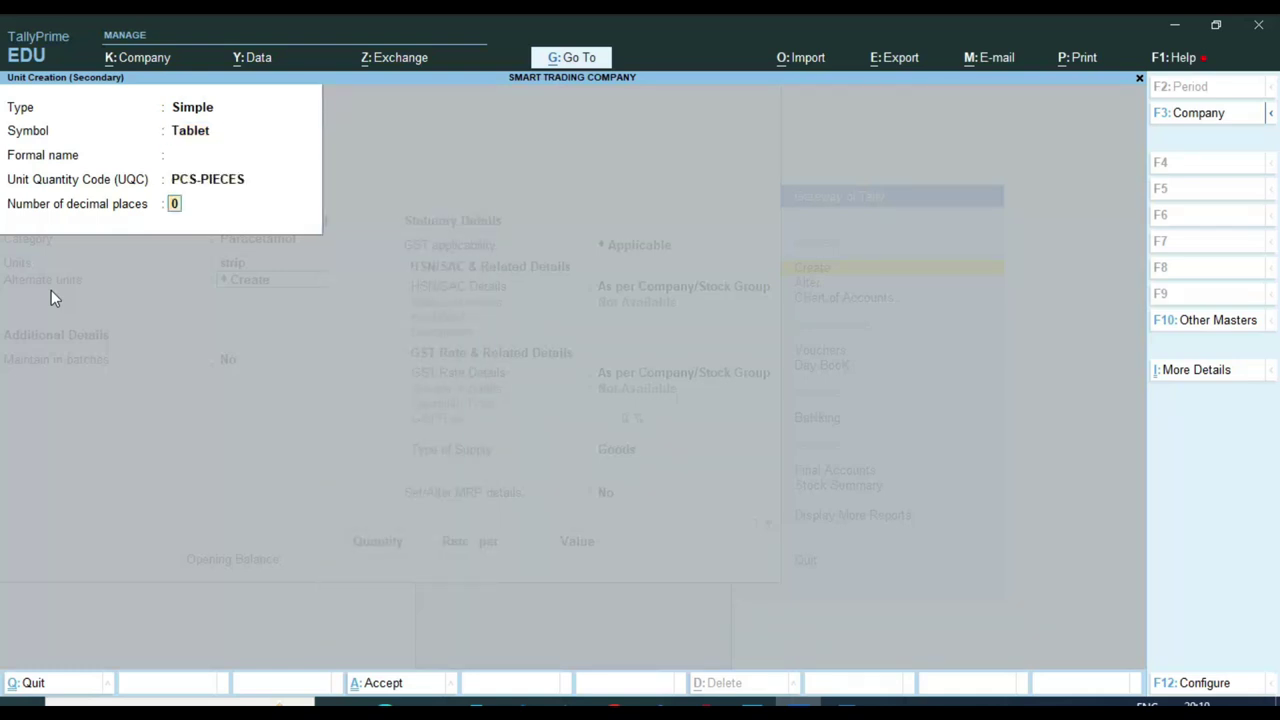
{"action": "key", "text": "Return"}
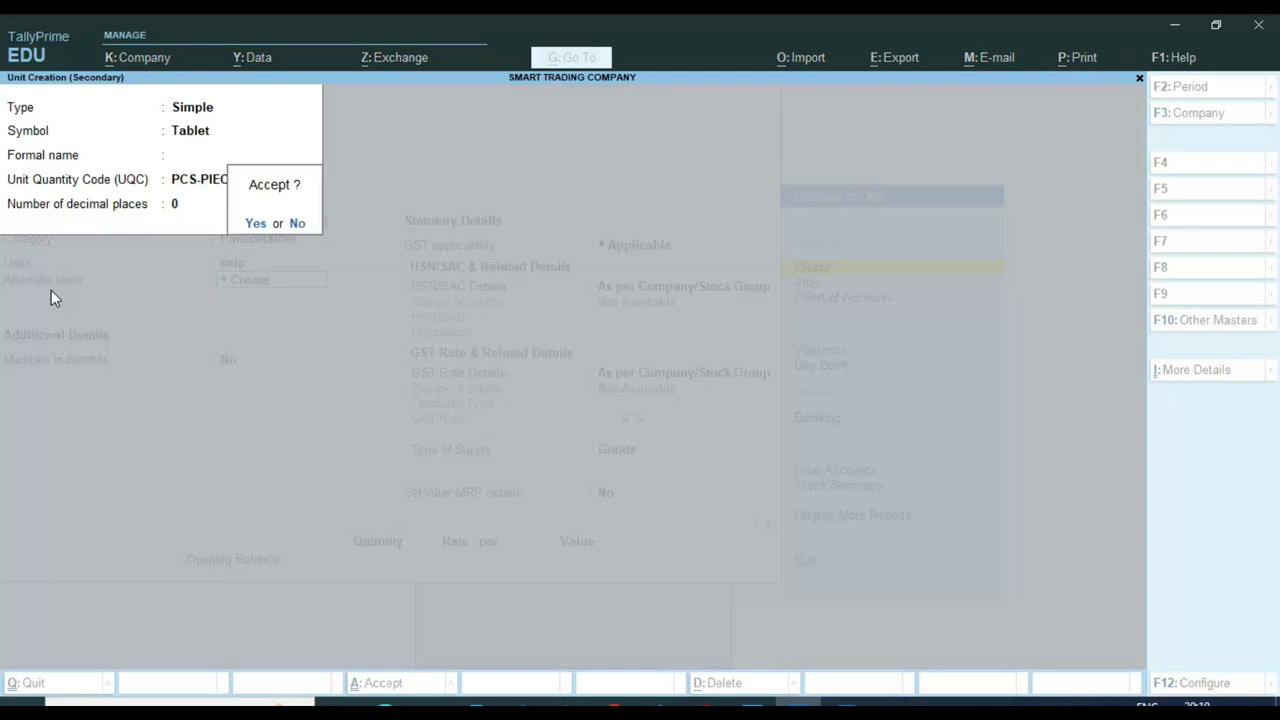
{"action": "key", "text": "Return"}
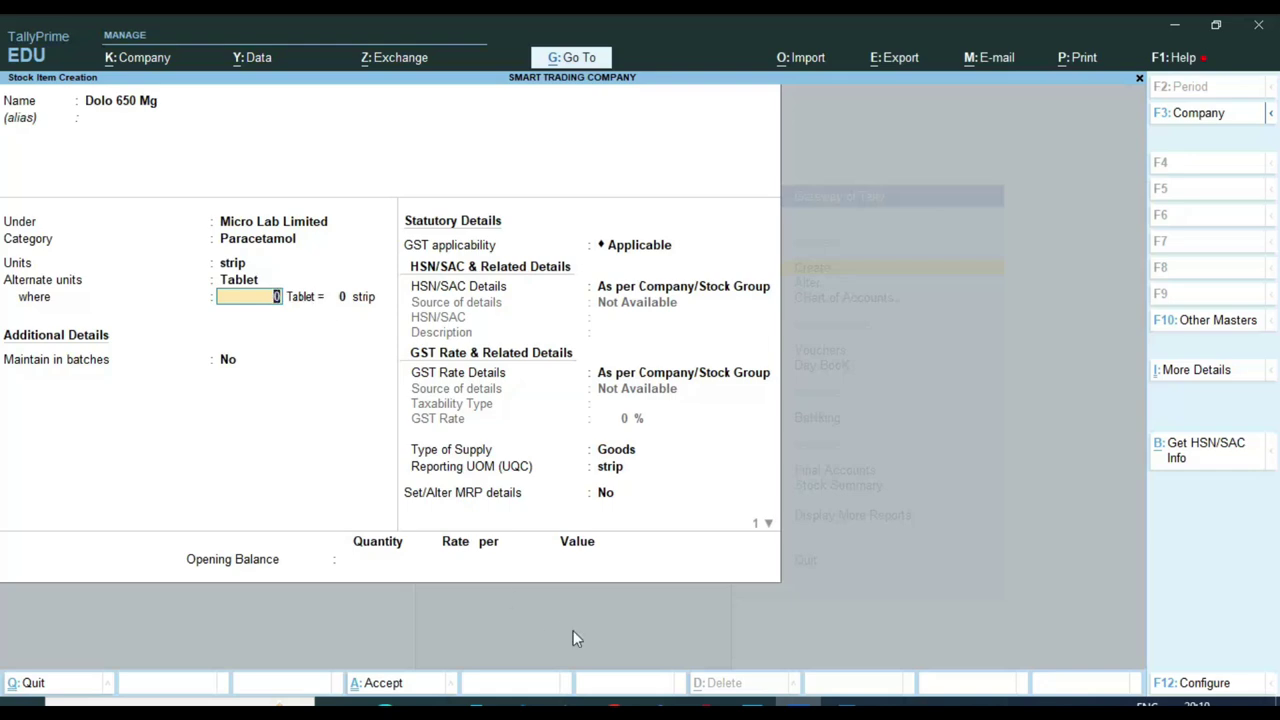
Count the tablets per strip in the tab.jpg photo and set the conversion to 15 Tablet = 1 strip in TallyPrime
{"action": "left_click", "coordinate": [752, 704]}
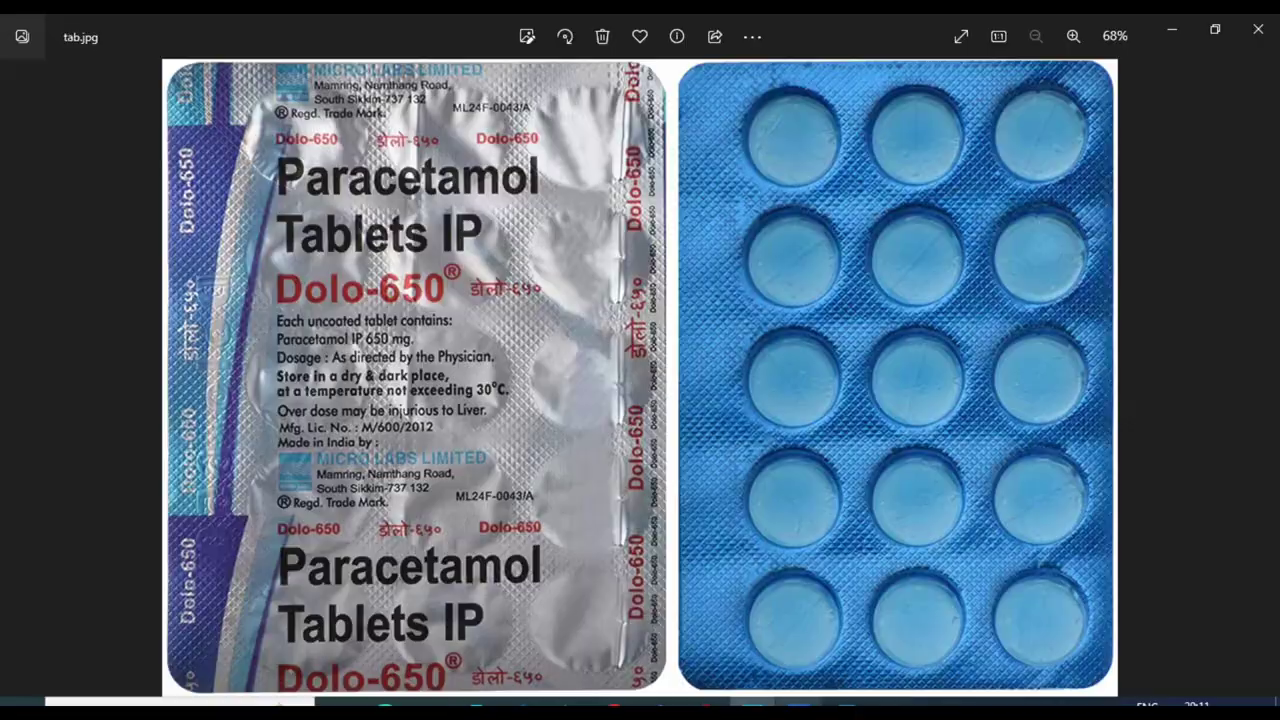
{"action": "key", "text": "alt+Tab"}
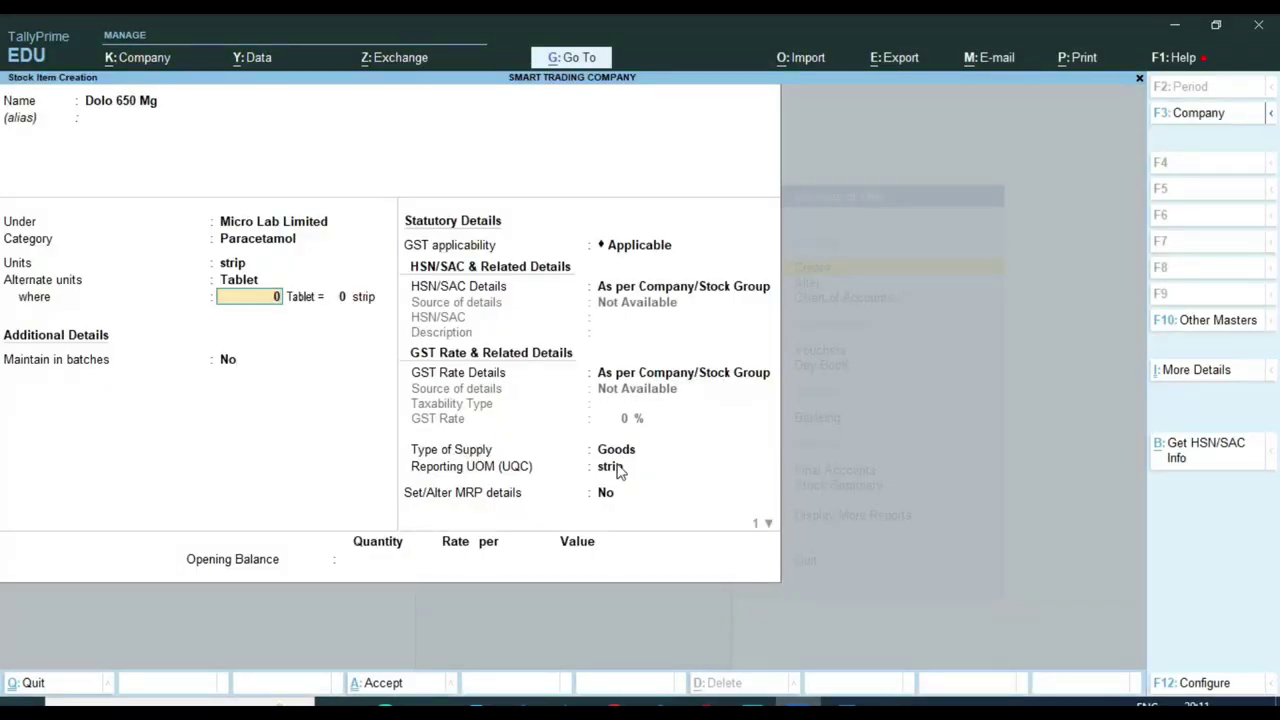
{"action": "key", "text": "Return"}
{"action": "type", "text": "1"}
{"action": "key", "text": "Return"}
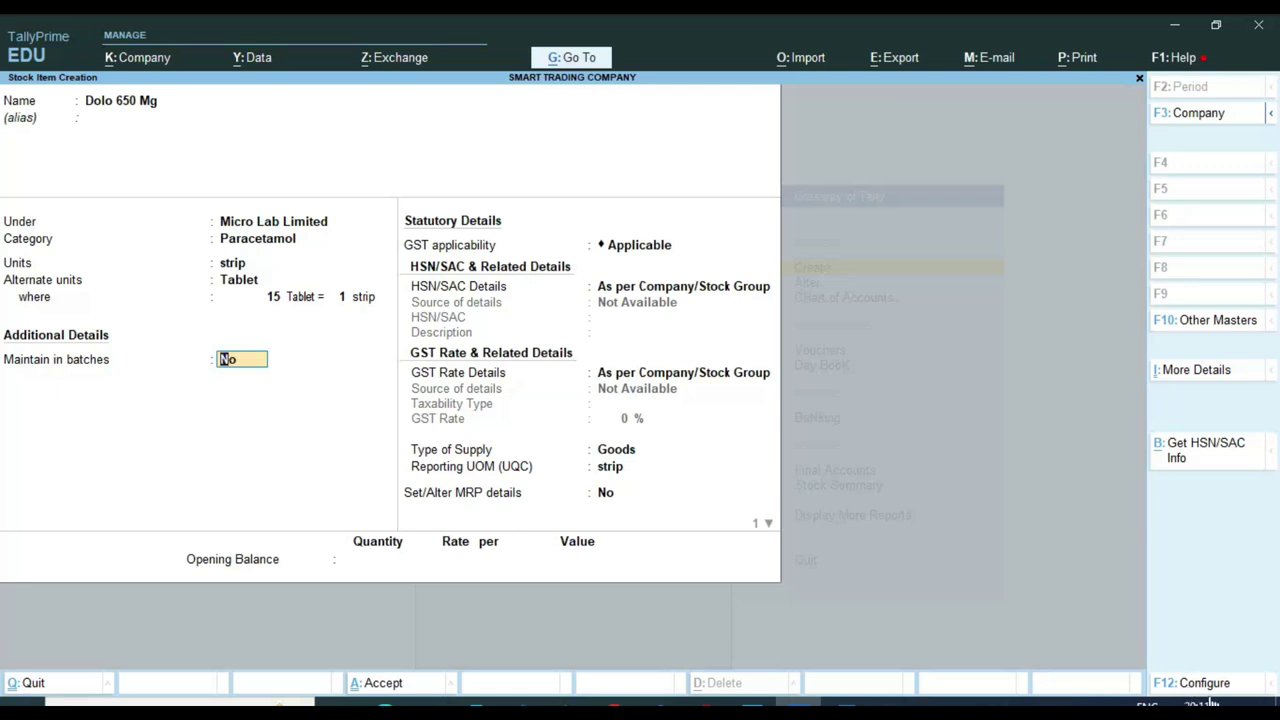
Review the stock item configuration's inventory options and the batch and expiry date options in the company features
{"action": "key", "text": "F12"}
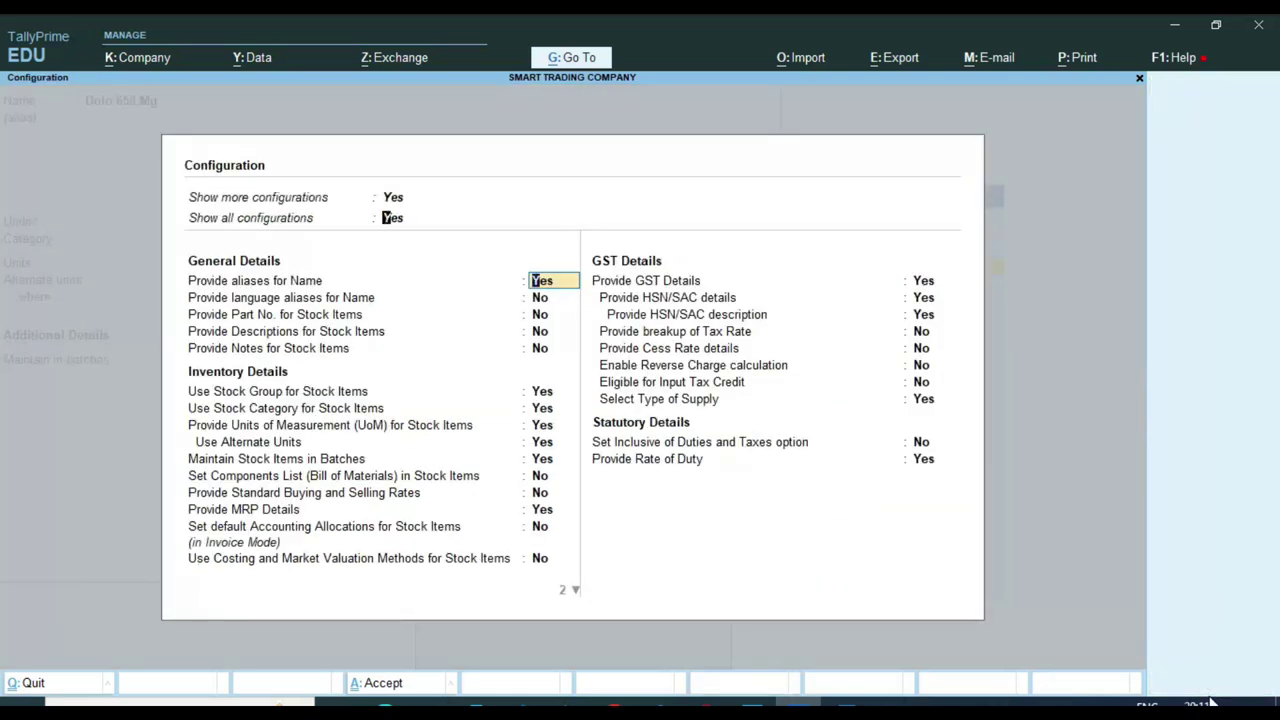
{"action": "key", "text": "Up"}
{"action": "key", "text": "Up"}
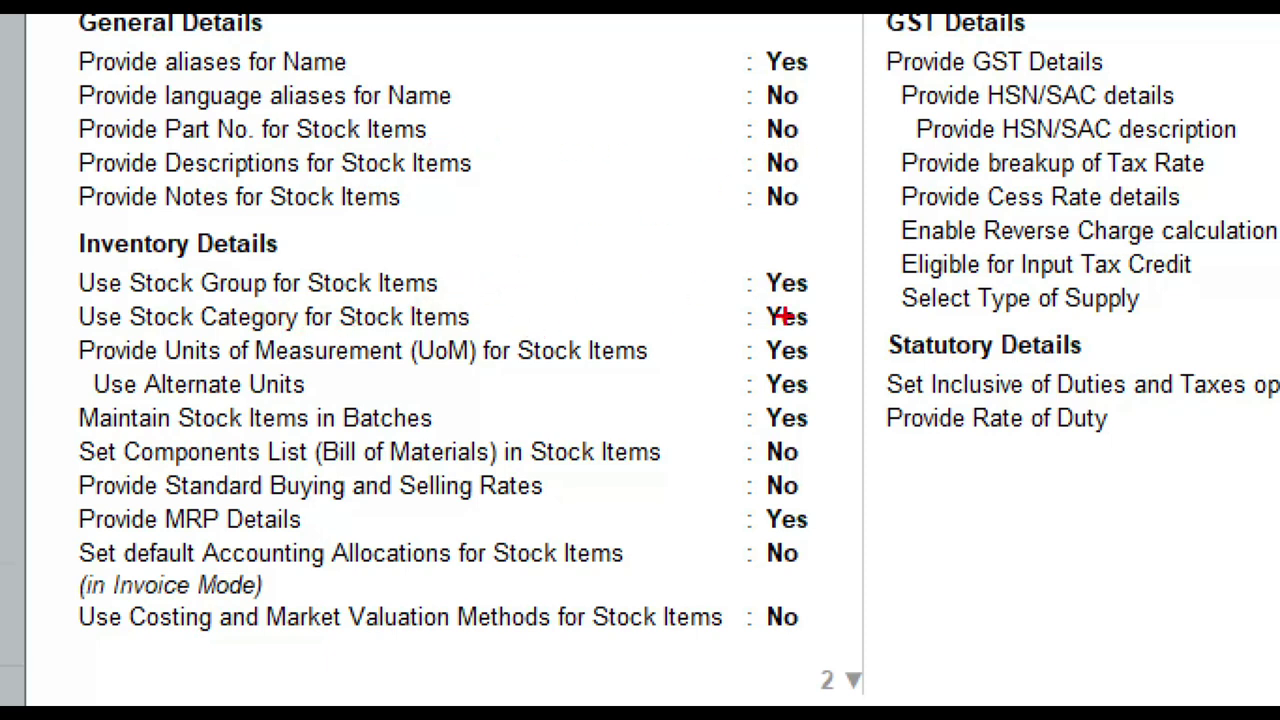
{"action": "mouse_move", "coordinate": [320, 382]}
{"action": "left_mouse_down"}
{"action": "mouse_move", "coordinate": [836, 398]}
{"action": "mouse_move", "coordinate": [738, 362]}
{"action": "mouse_move", "coordinate": [730, 388]}
{"action": "left_mouse_up"}
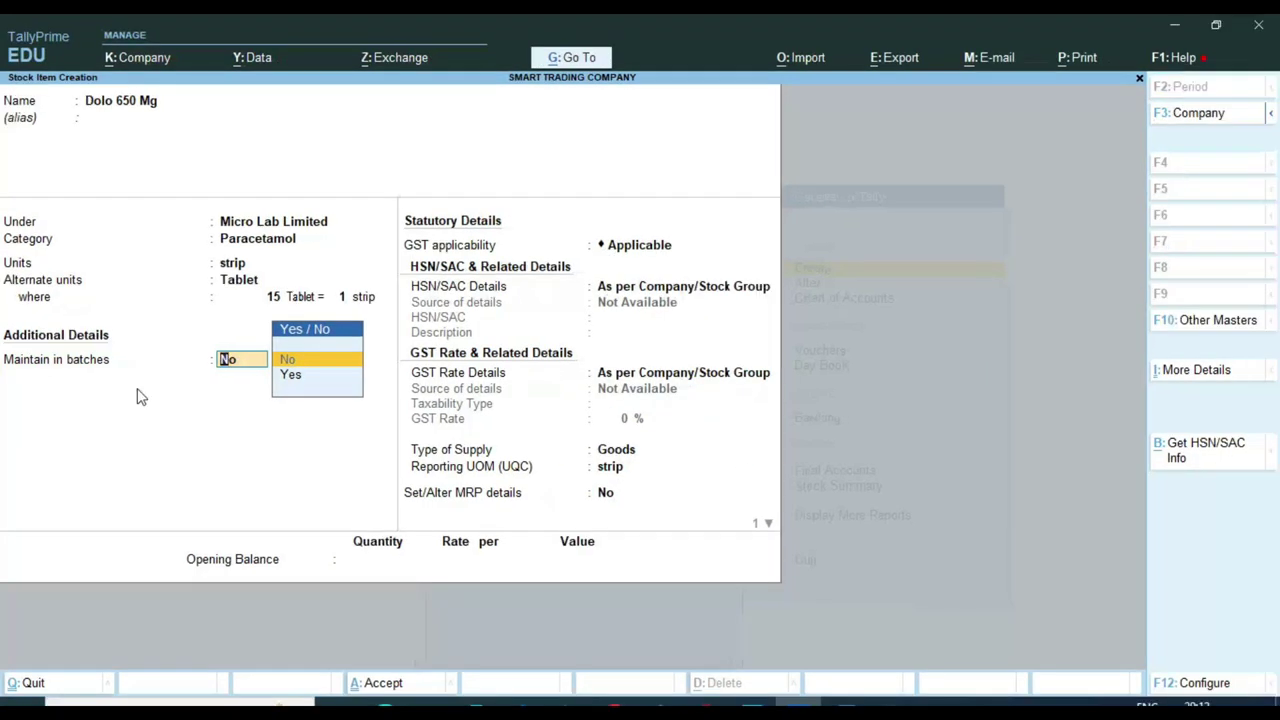
{"action": "key", "text": "F11"}
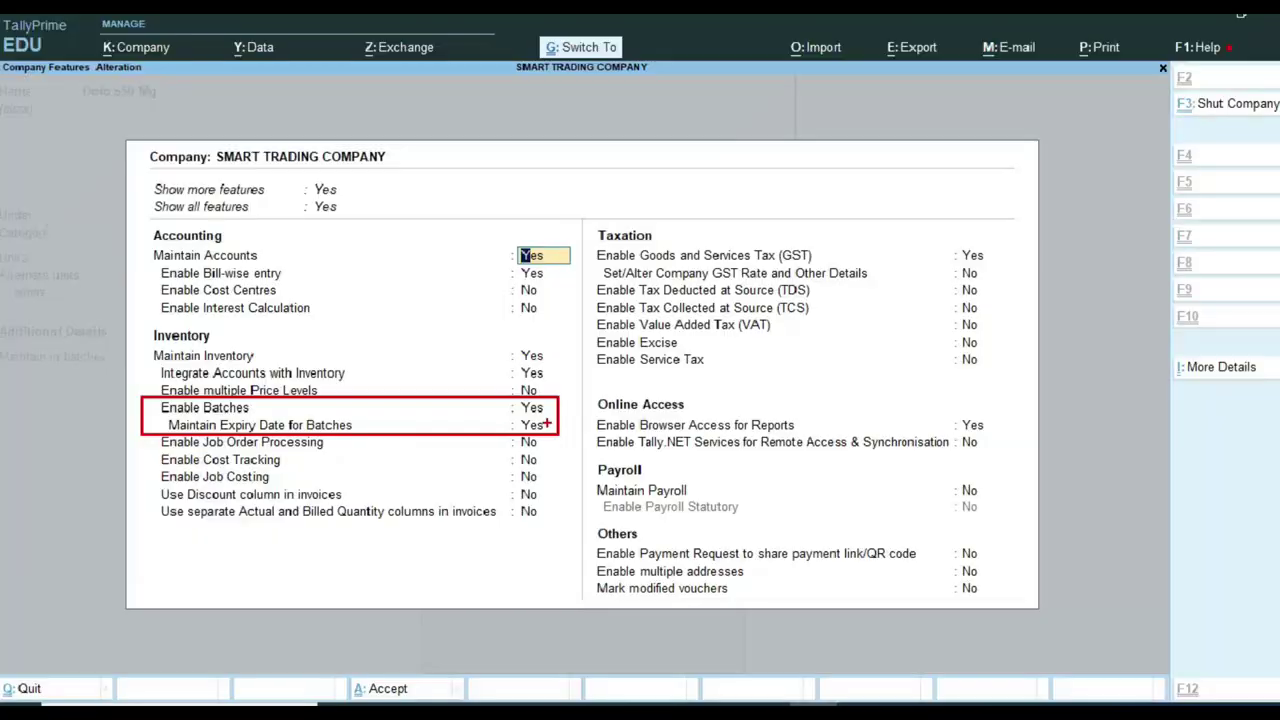
{"action": "key", "text": "ctrl+a"}
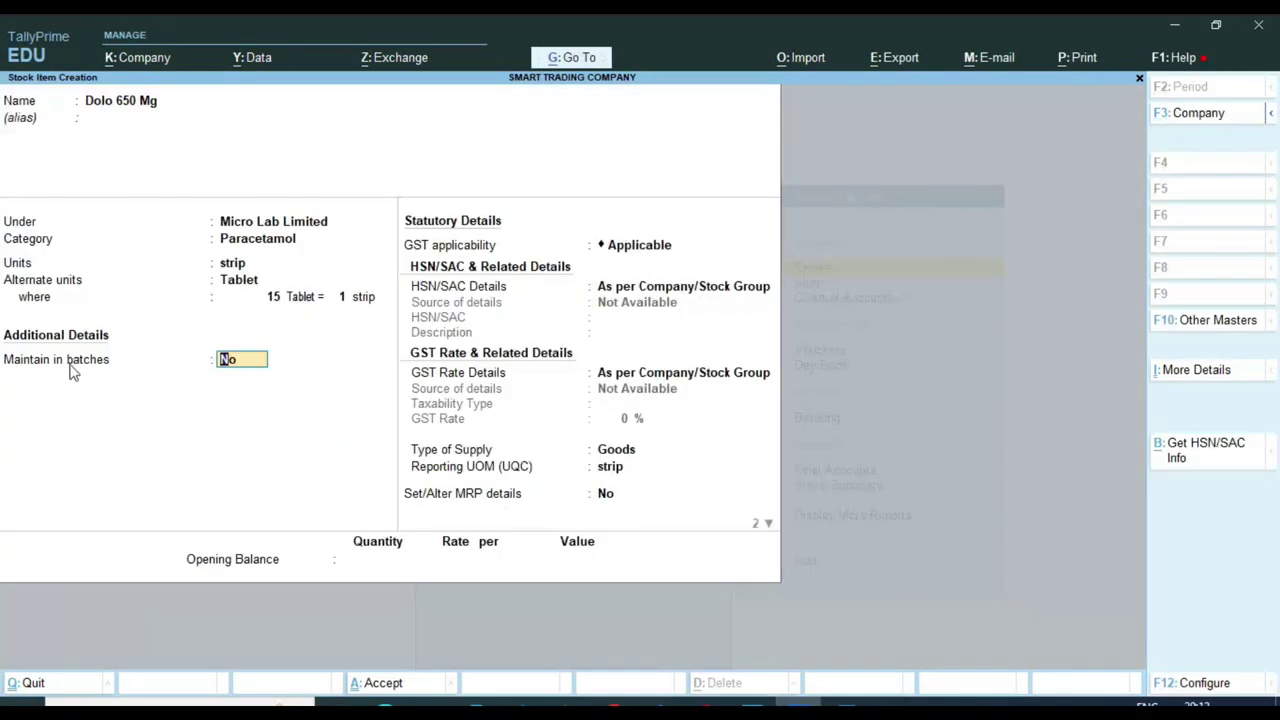
Set the item to be maintained in batches, with the date of manufacturing tracked and expiry dates used
{"action": "type", "text": "y"}
{"action": "key", "text": "Return"}
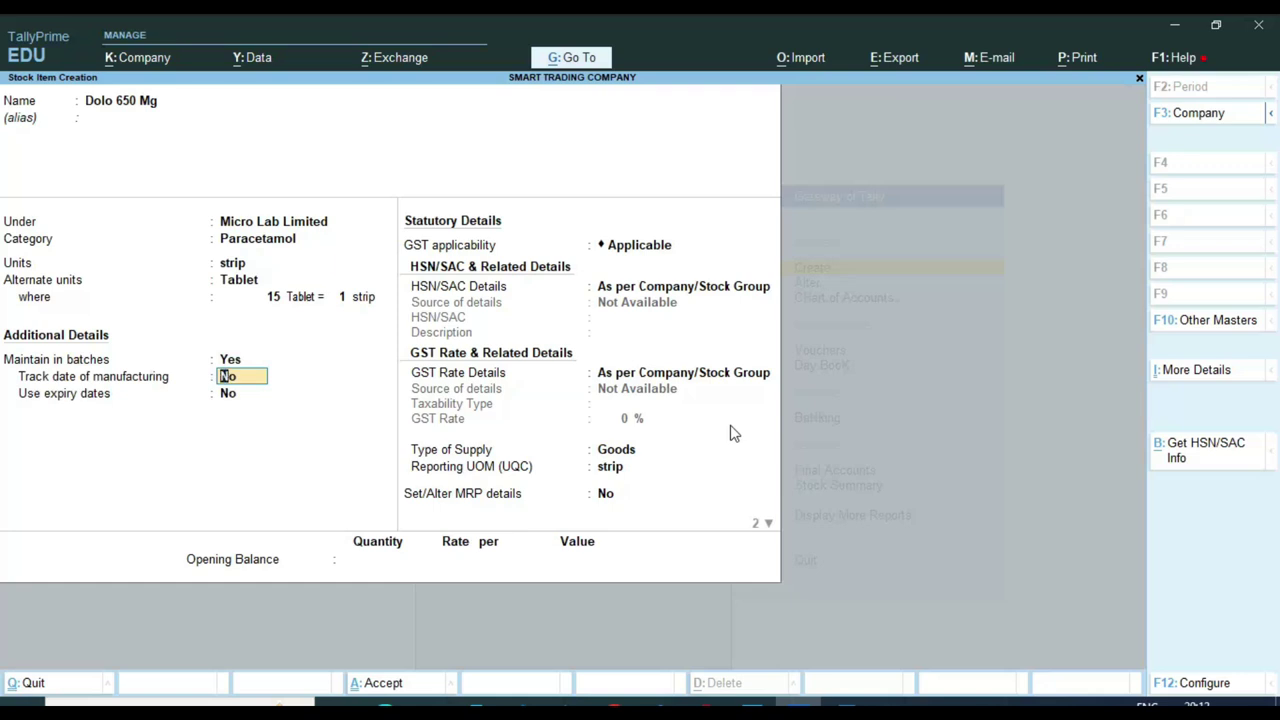
{"action": "type", "text": "y"}
{"action": "key", "text": "Return"}
{"action": "type", "text": "y"}
{"action": "key", "text": "Return"}
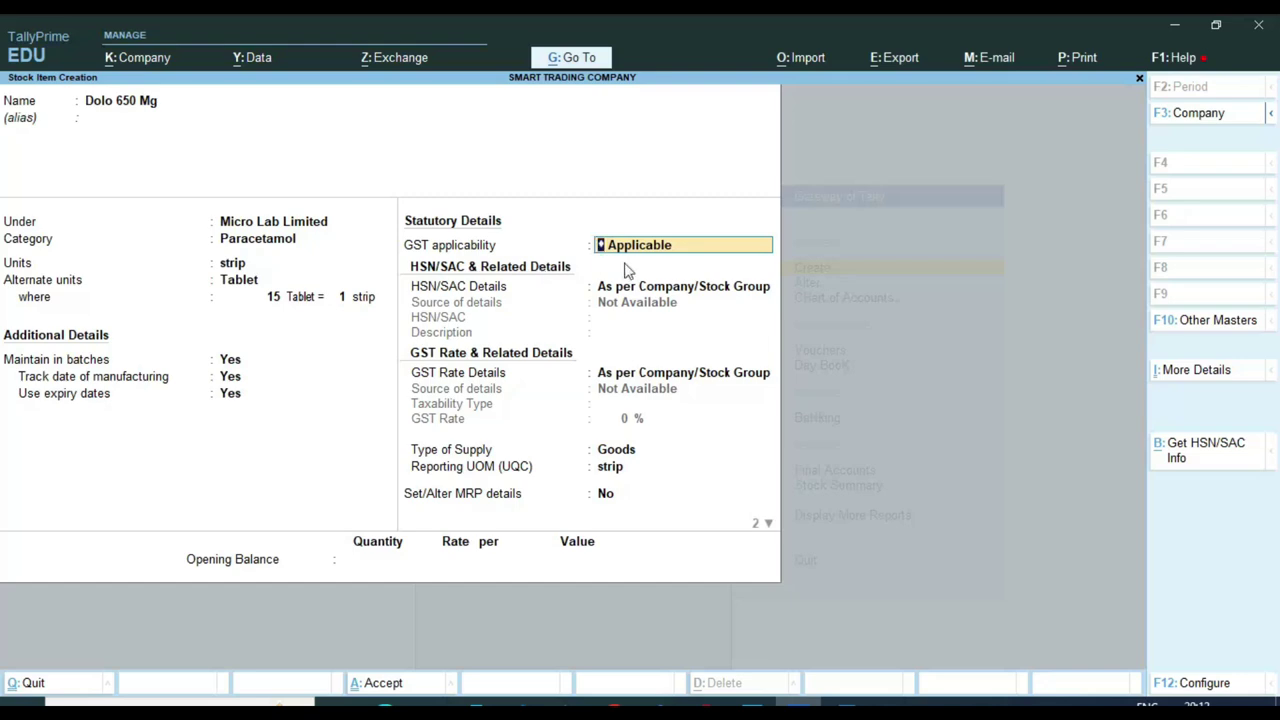
Keep GST applicable and specify the HSN/SAC details here, with HSN/SAC 12445 and description Tab
{"action": "key", "text": "ctrl"}
{"action": "left_click", "coordinate": [700, 247]}
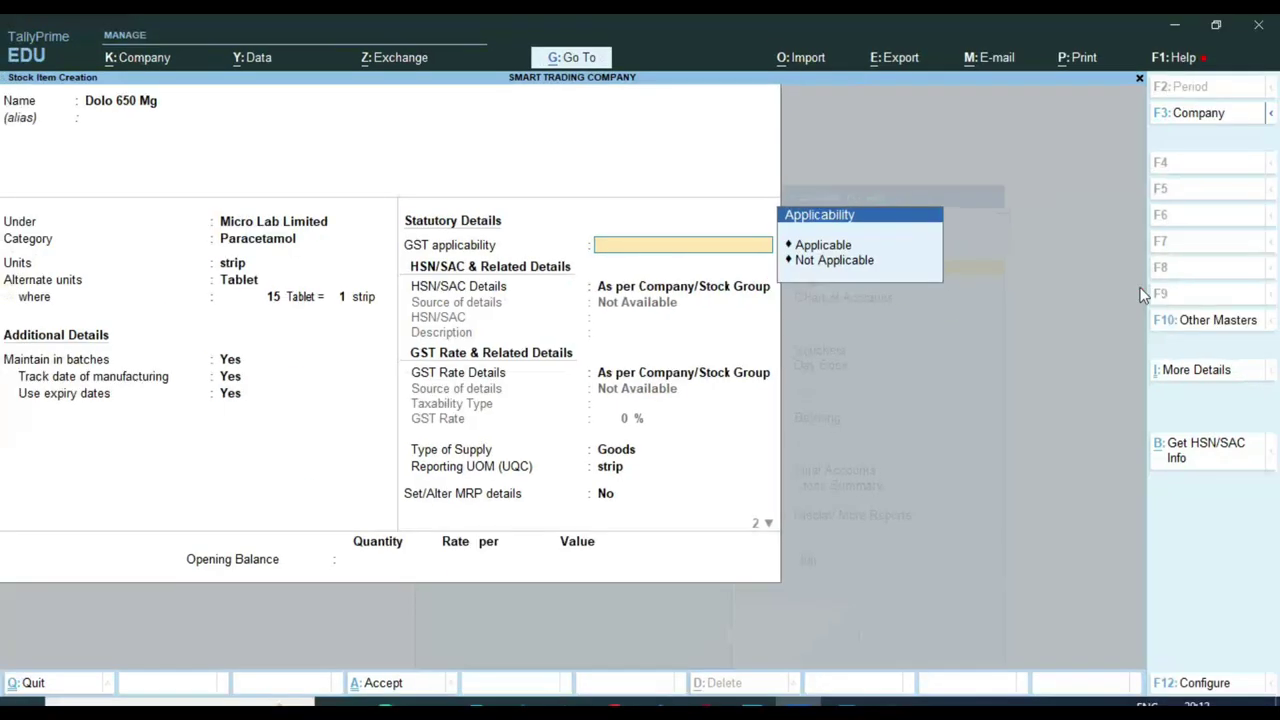
{"action": "key", "text": "Return"}
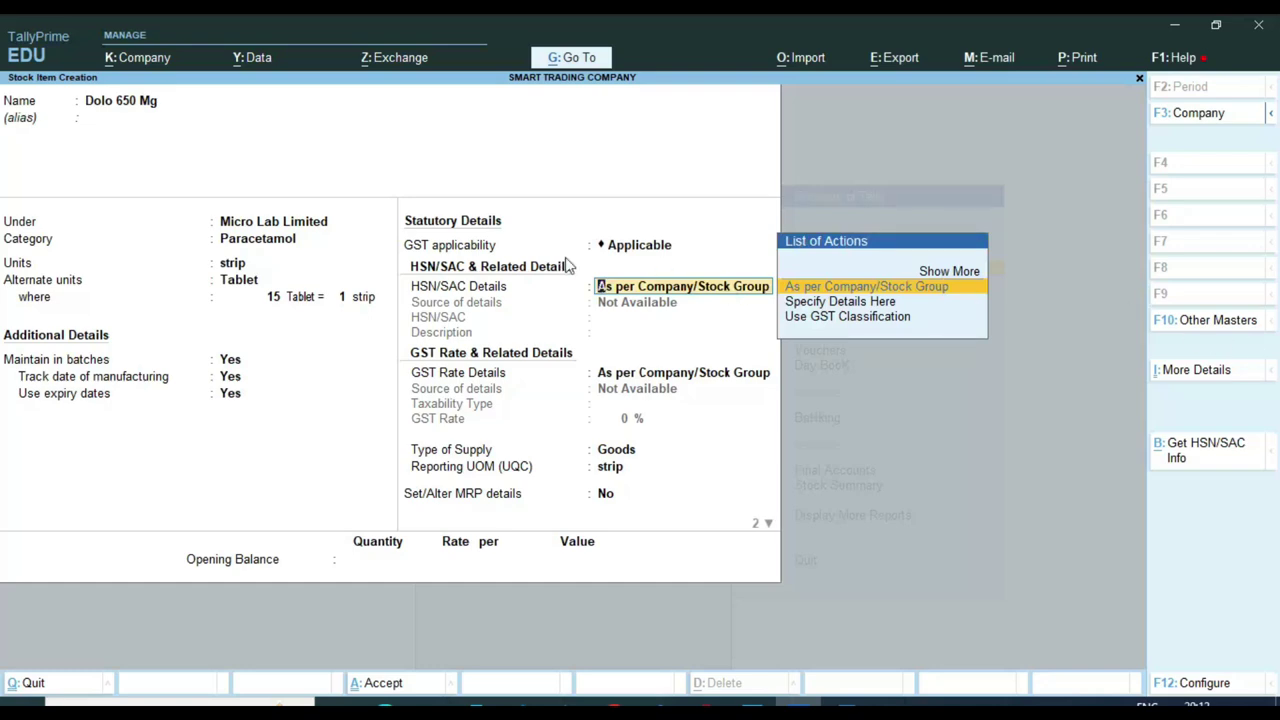
{"action": "key", "text": "ctrl"}
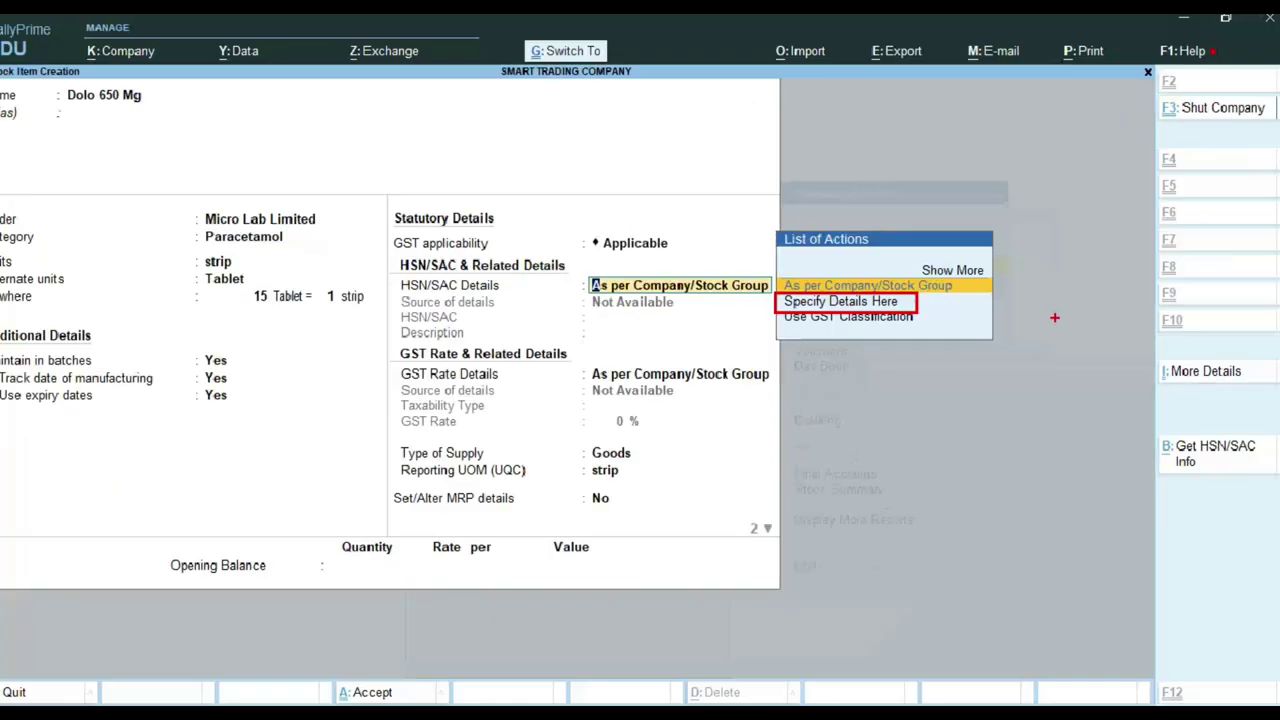
{"action": "key", "text": "Down"}
{"action": "key", "text": "Return"}
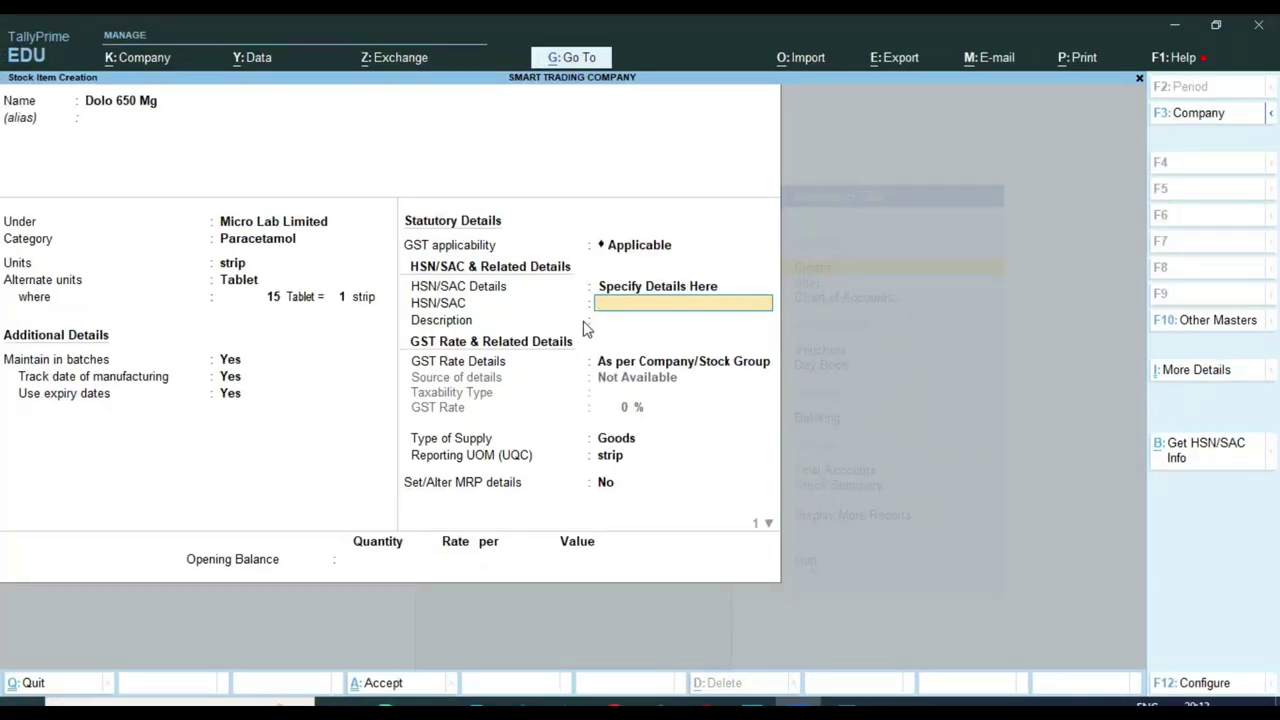
{"action": "key", "text": "ctrl"}
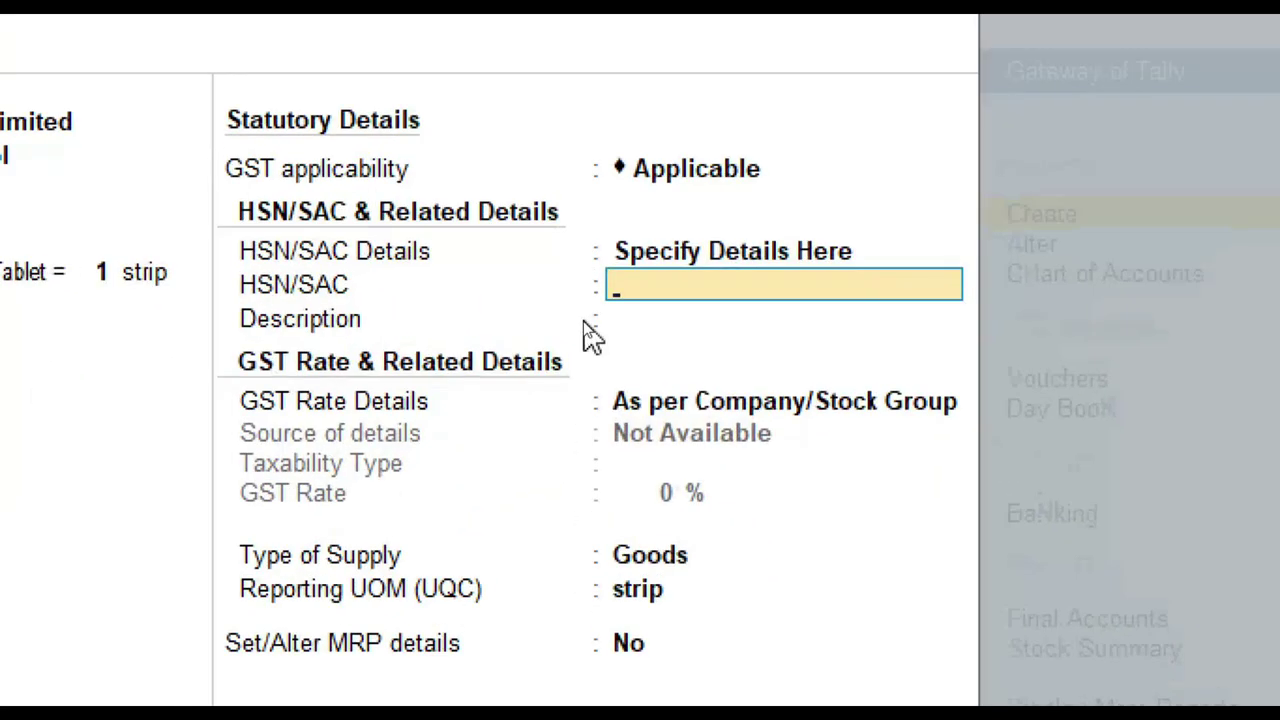
{"action": "type", "text": "12445"}
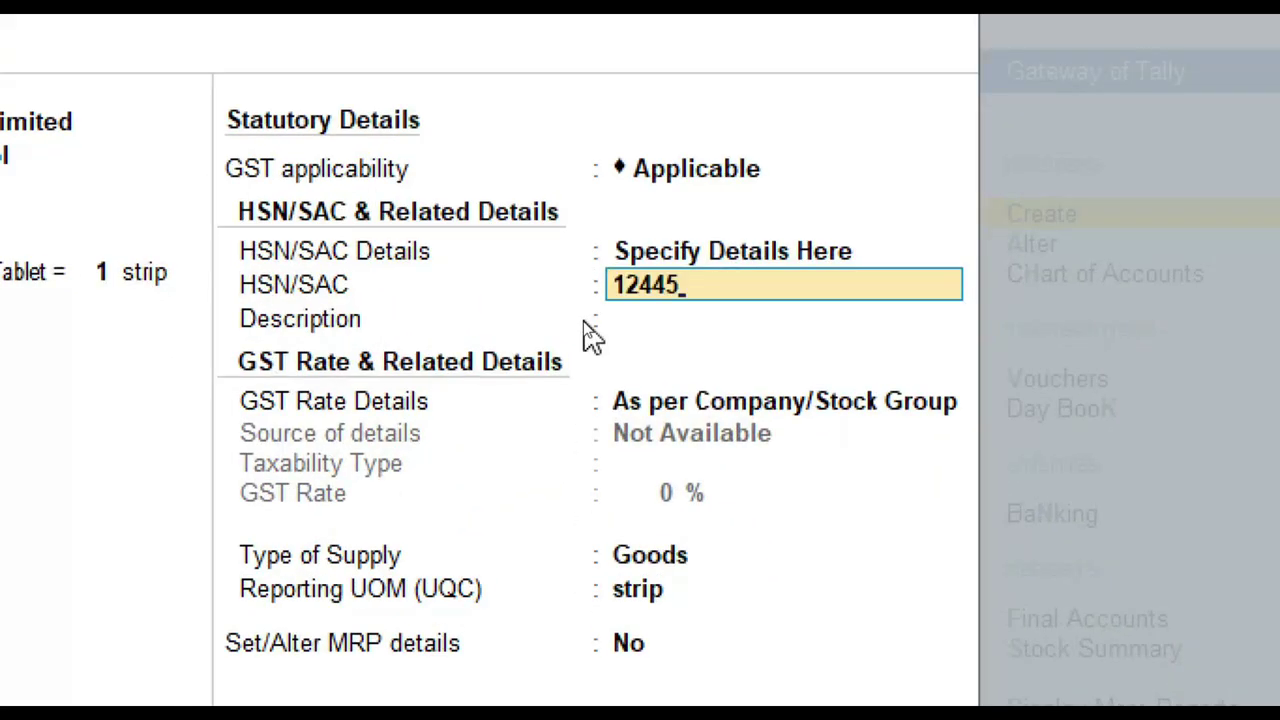
{"action": "key", "text": "Return"}
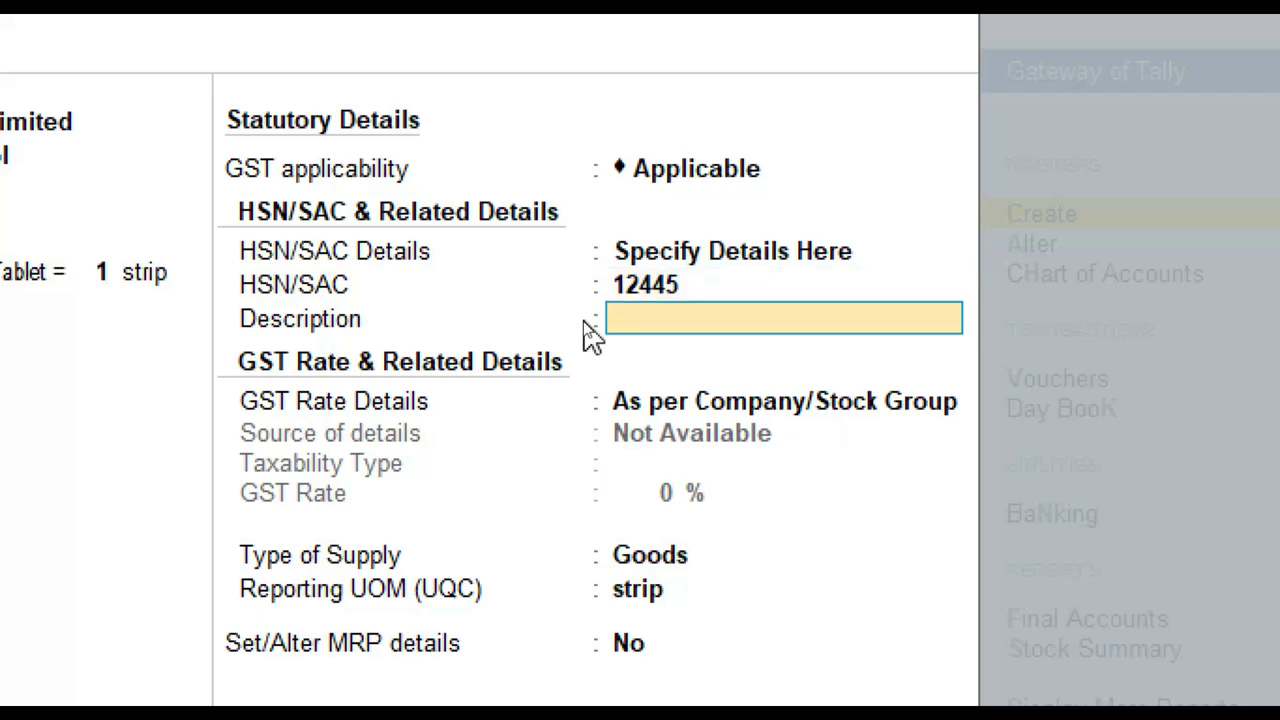
{"action": "type", "text": "Tab"}
{"action": "key", "text": "Return"}
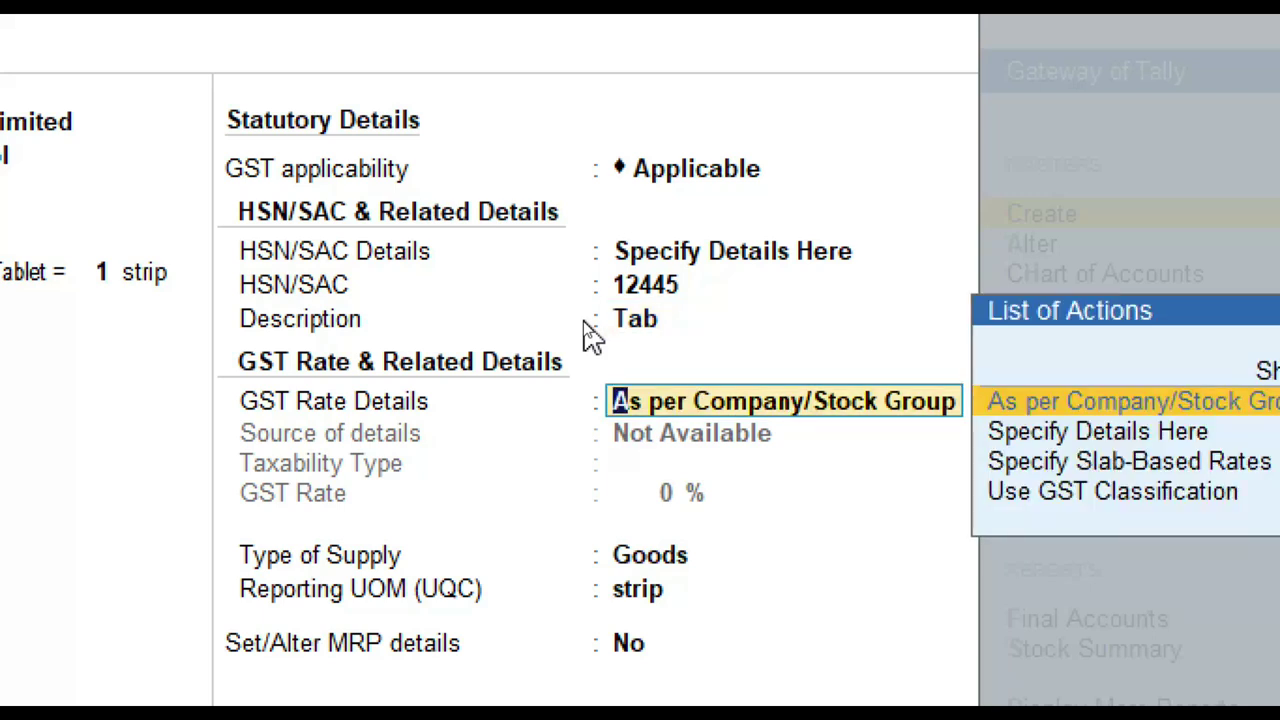
Specify the GST rate details here, with taxability type Taxable and a GST rate of 12%
{"action": "key", "text": "Down"}
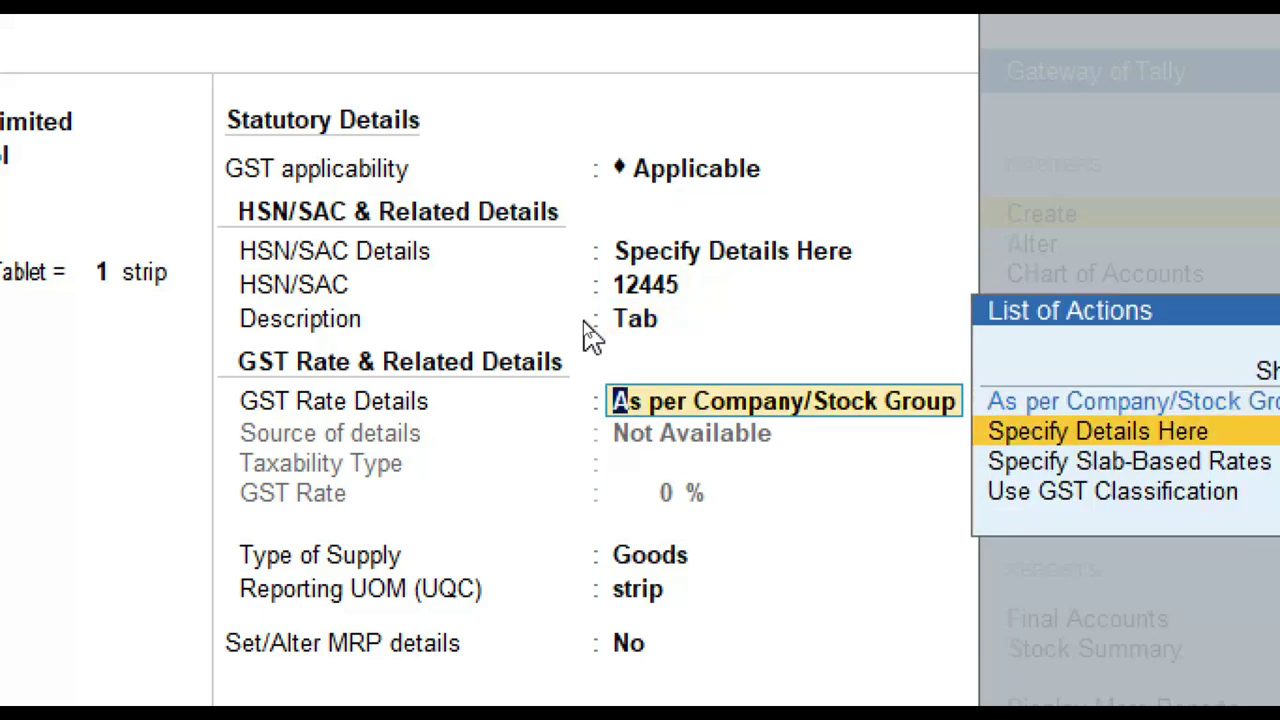
{"action": "key", "text": "Return"}
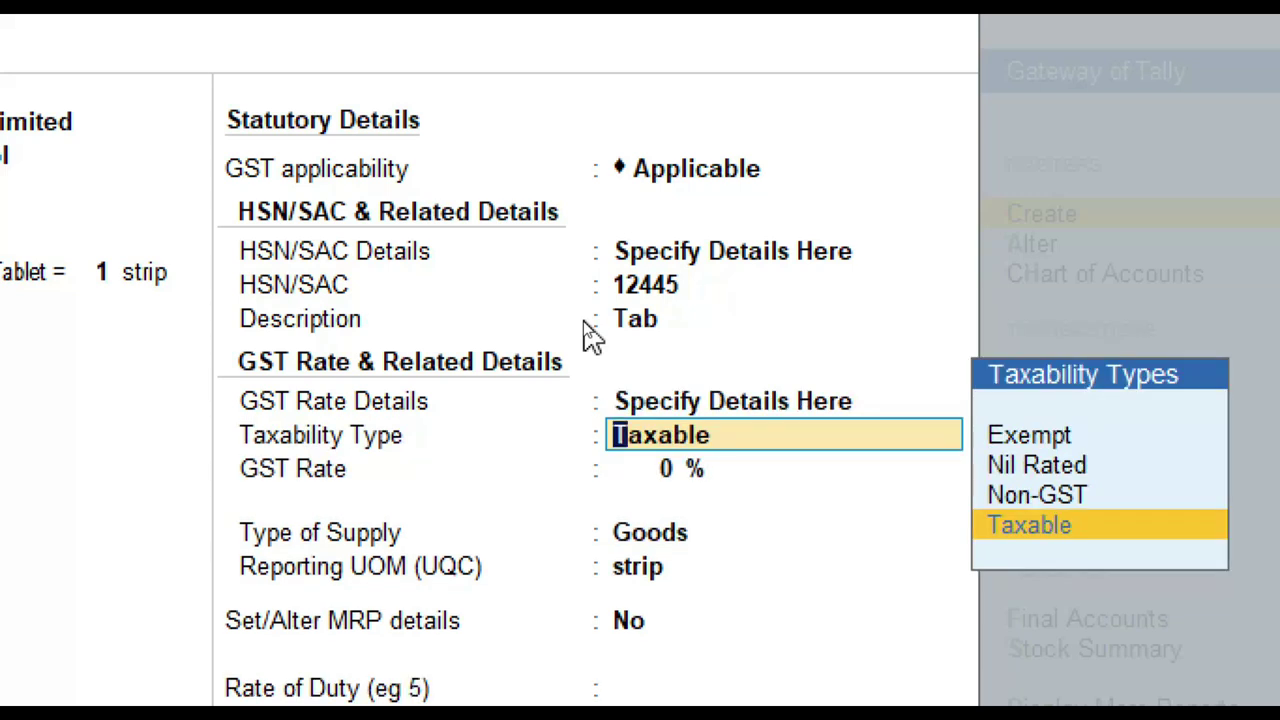
{"action": "key", "text": "Return"}
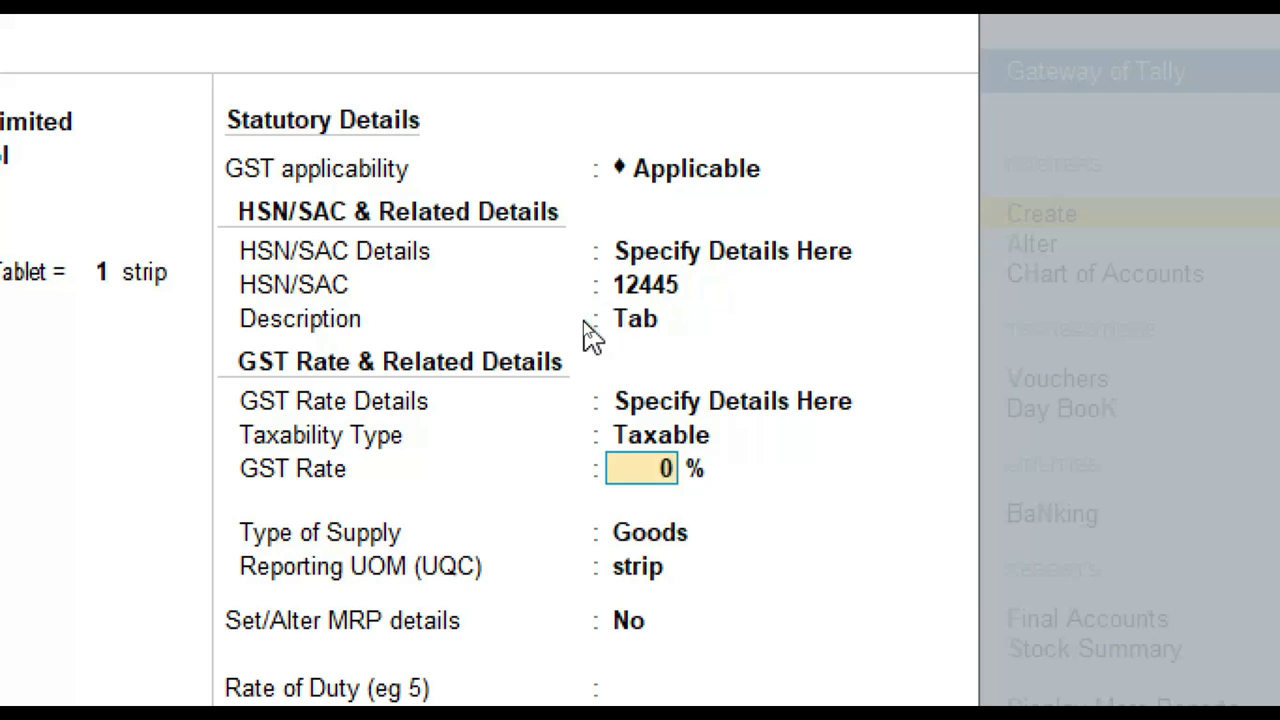
{"action": "type", "text": "12"}
{"action": "key", "text": "Return"}
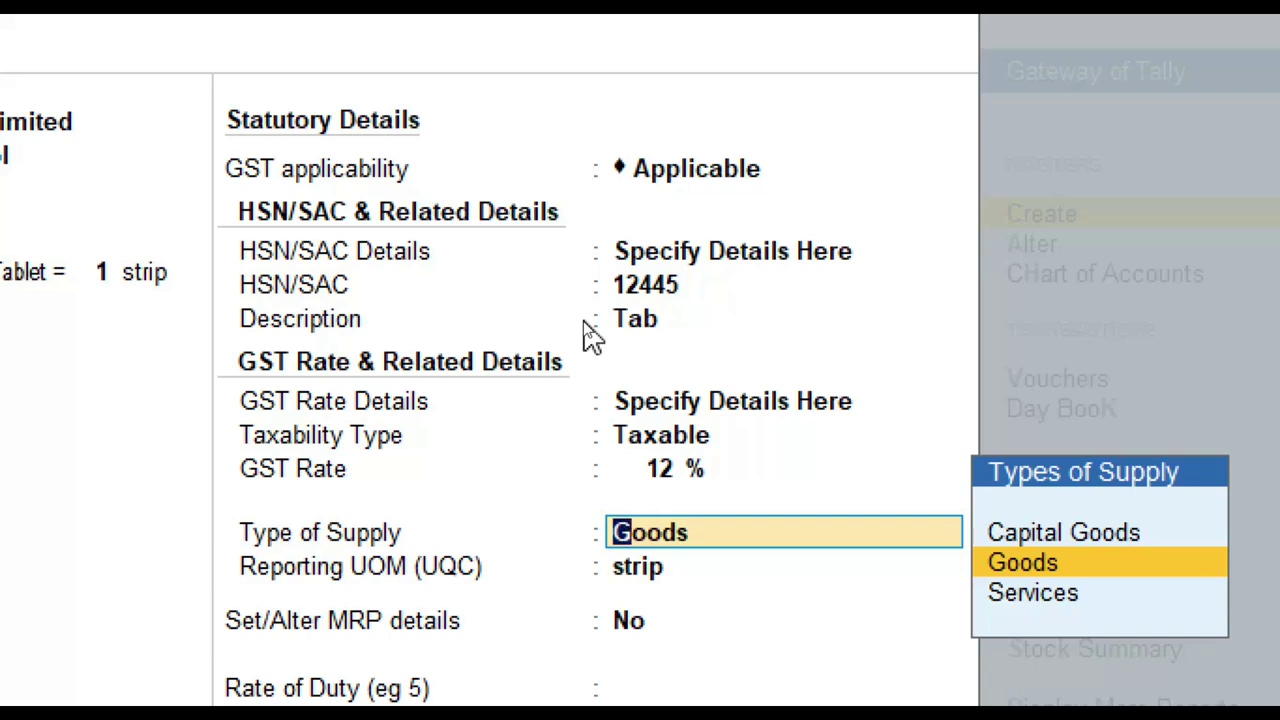
Keep Goods as the type of supply and strip as the reporting UOM for the stock item
{"action": "key", "text": "Return"}
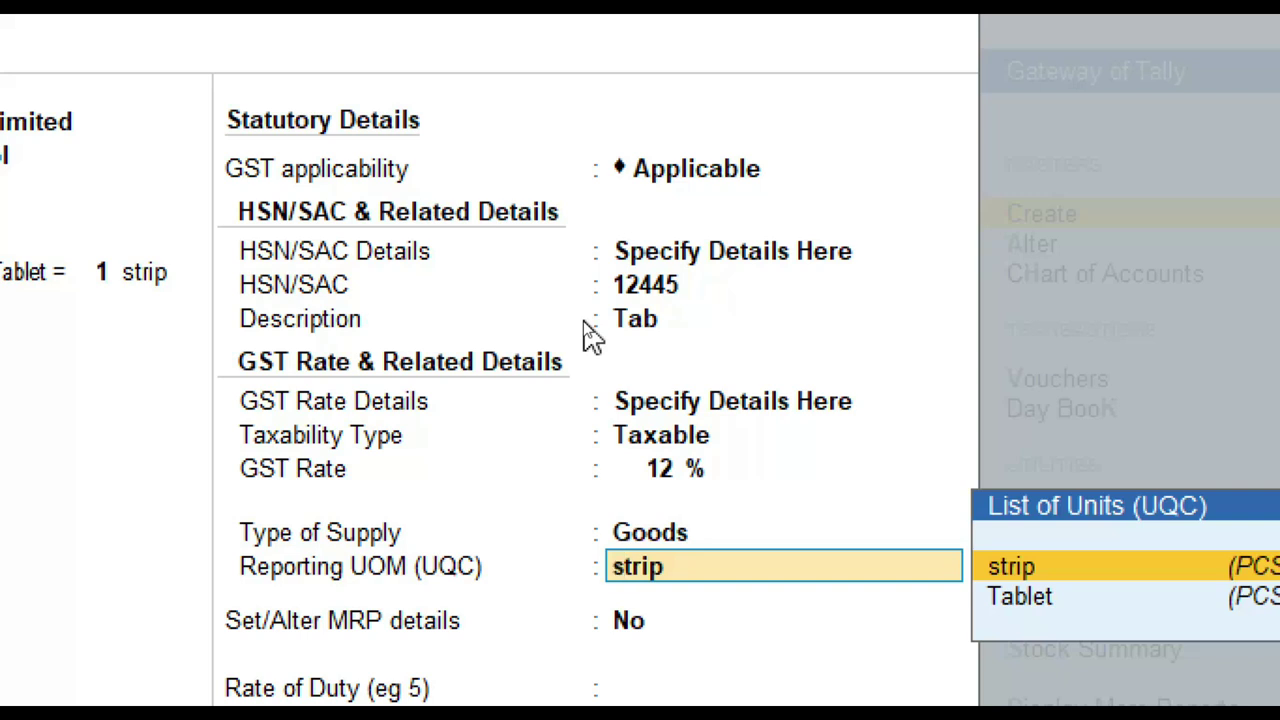
{"action": "key", "text": "Return"}
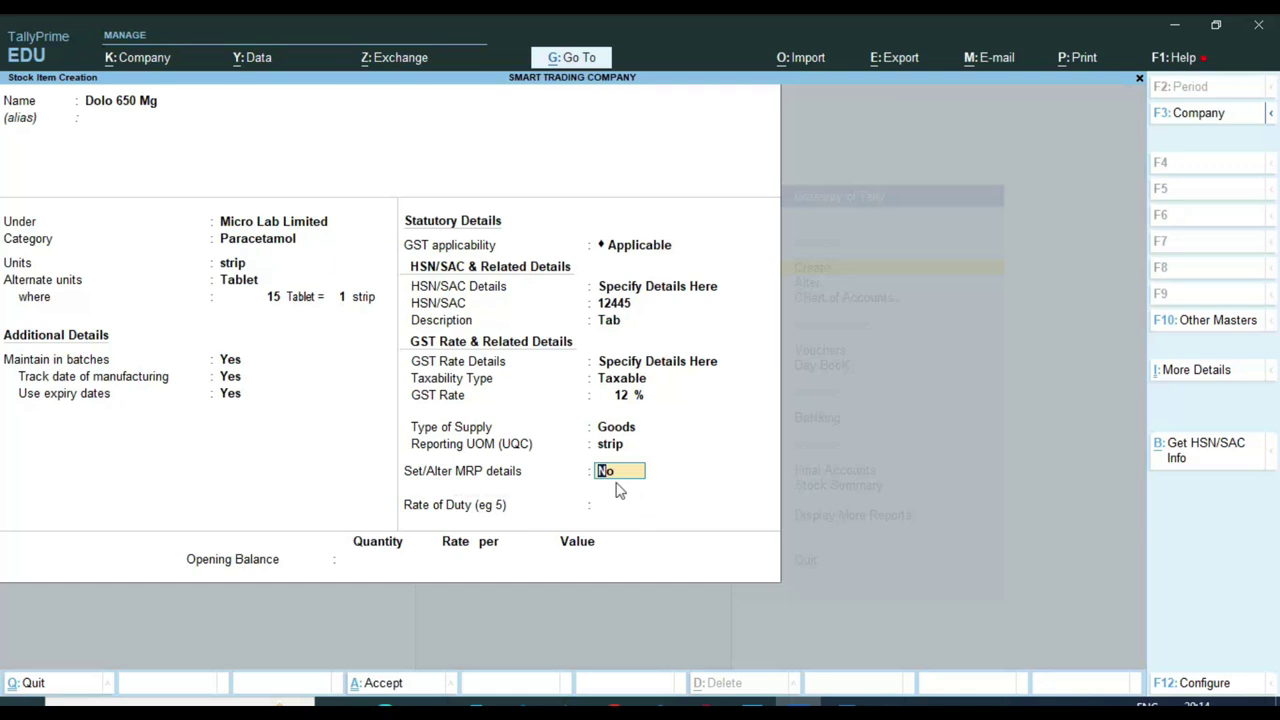
{"action": "type", "text": "y"}
{"action": "key", "text": "Return"}
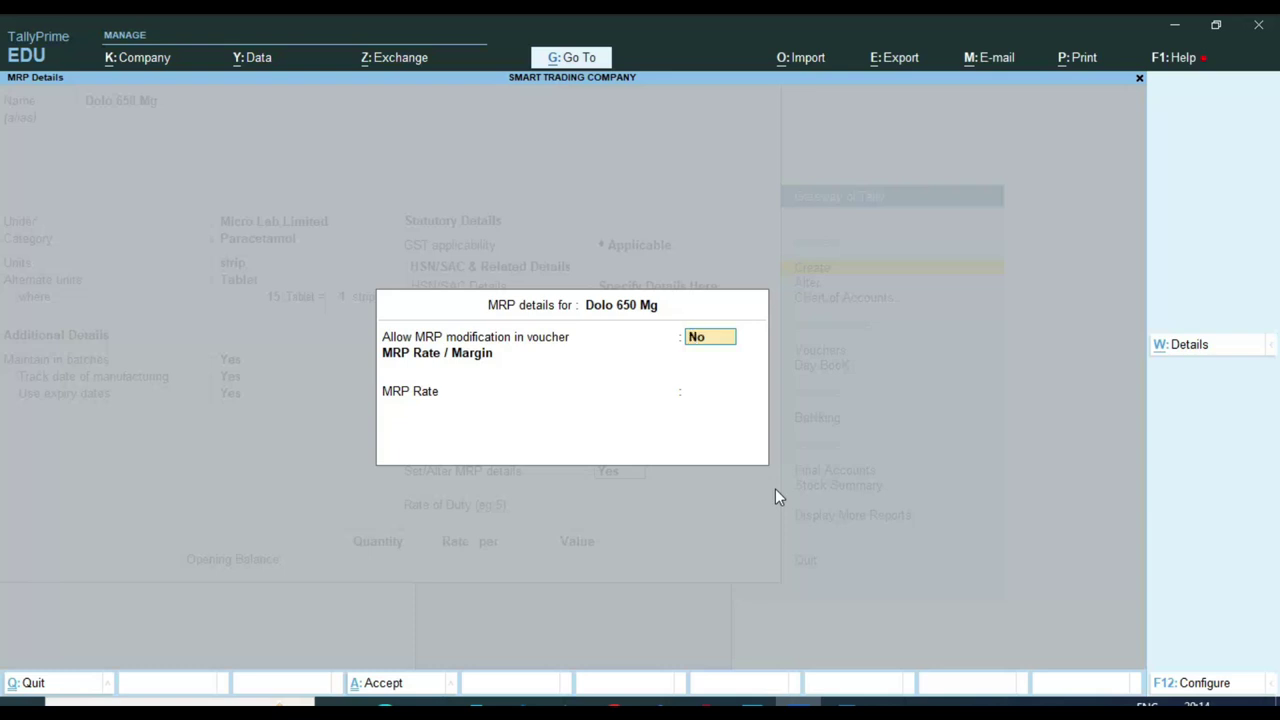
{"action": "key", "text": "BackSpace"}
{"action": "key", "text": "Escape"}
{"action": "type", "text": "y"}
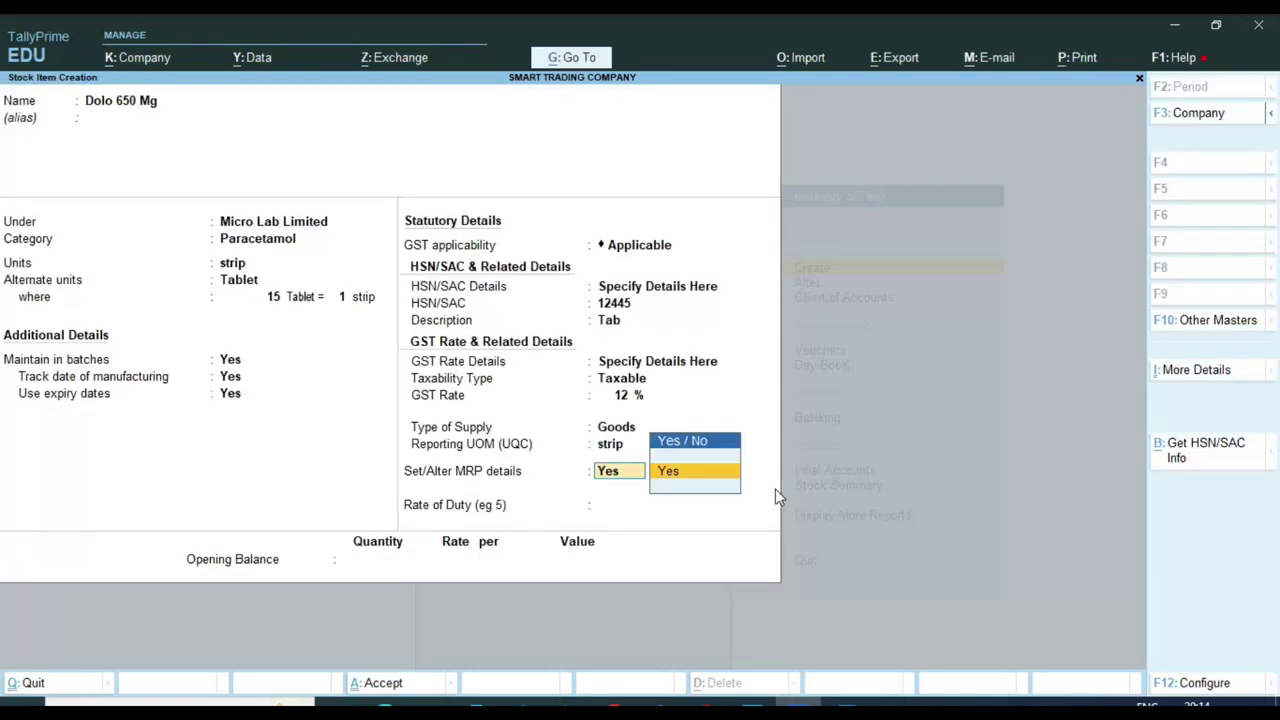
{"action": "type", "text": "n"}
{"action": "key", "text": "Return"}
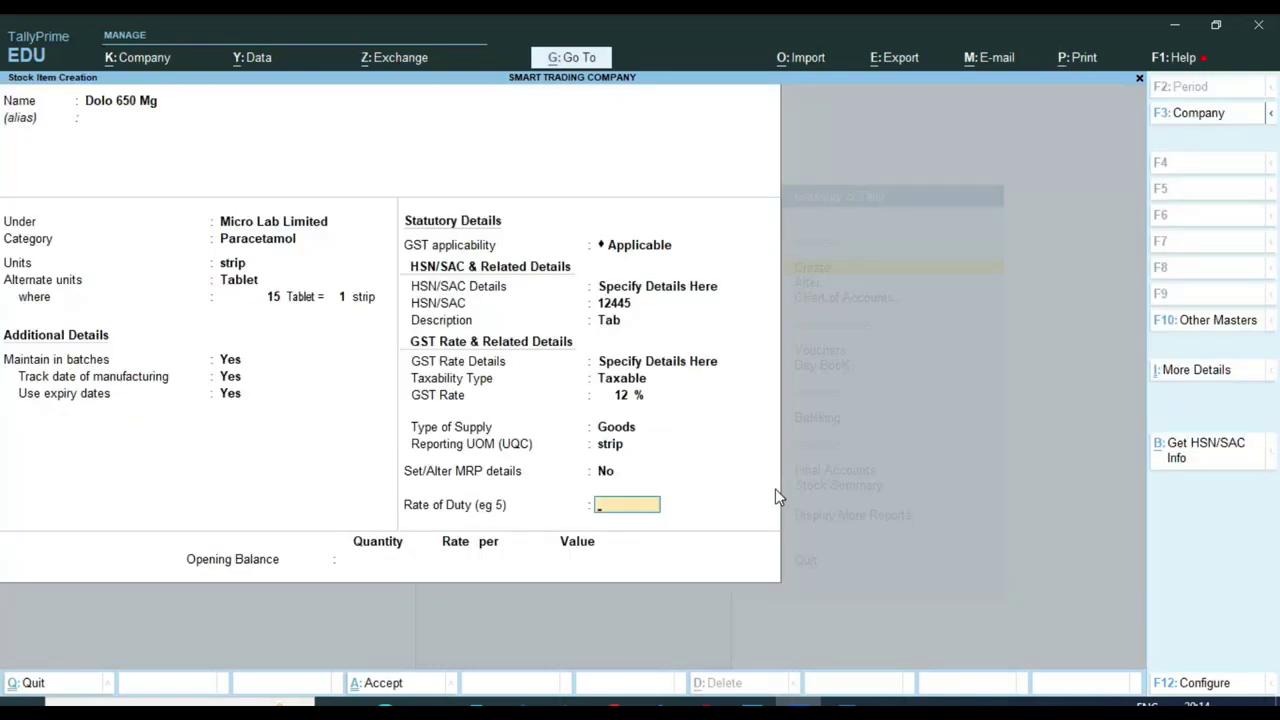
{"action": "key", "text": "BackSpace"}
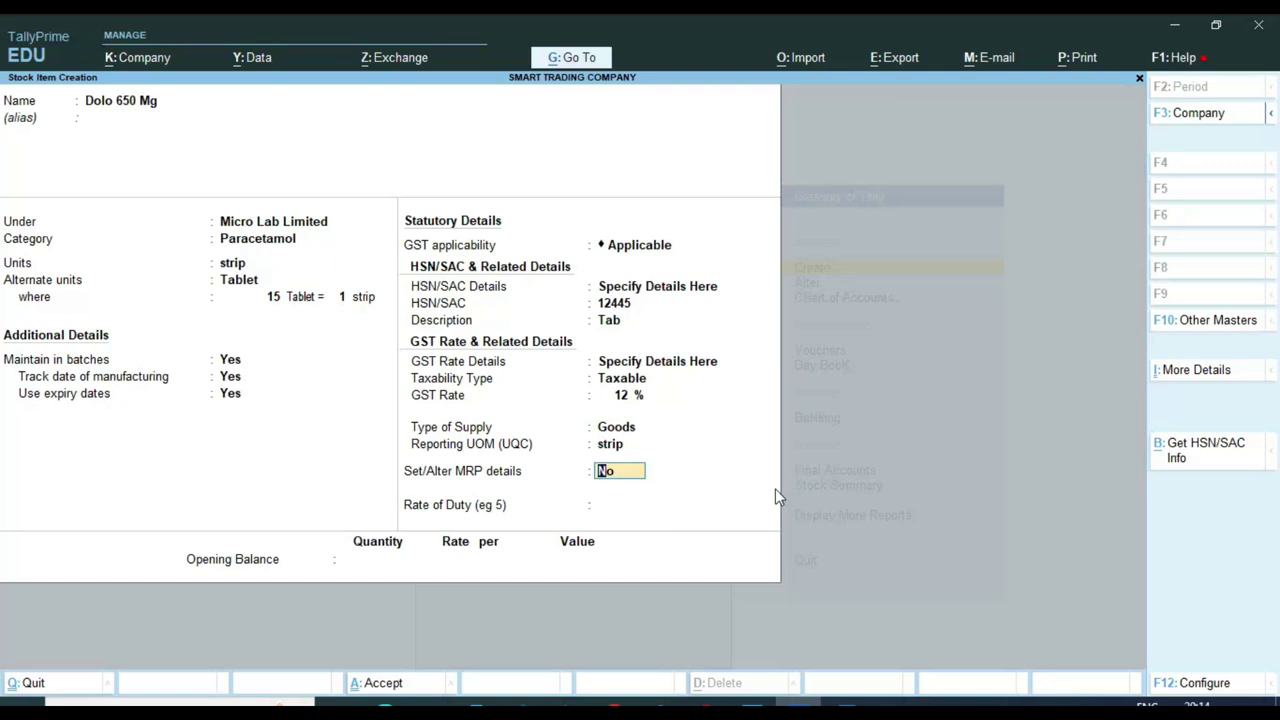
Enable MRP details for Dolo 650 Mg, allow MRP modification in vouchers, and set the MRP rate to 120
{"action": "type", "text": "y"}
{"action": "key", "text": "Return"}
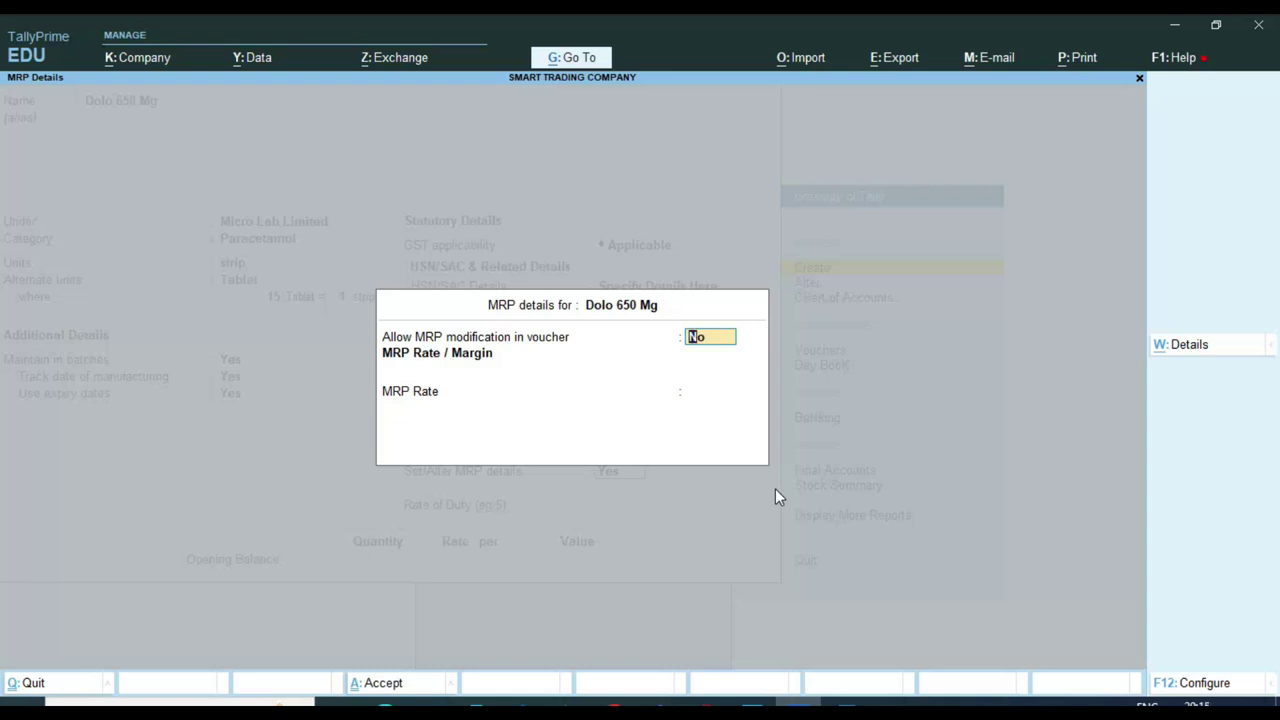
{"action": "type", "text": "y"}
{"action": "key", "text": "Return"}
{"action": "type", "text": "120"}
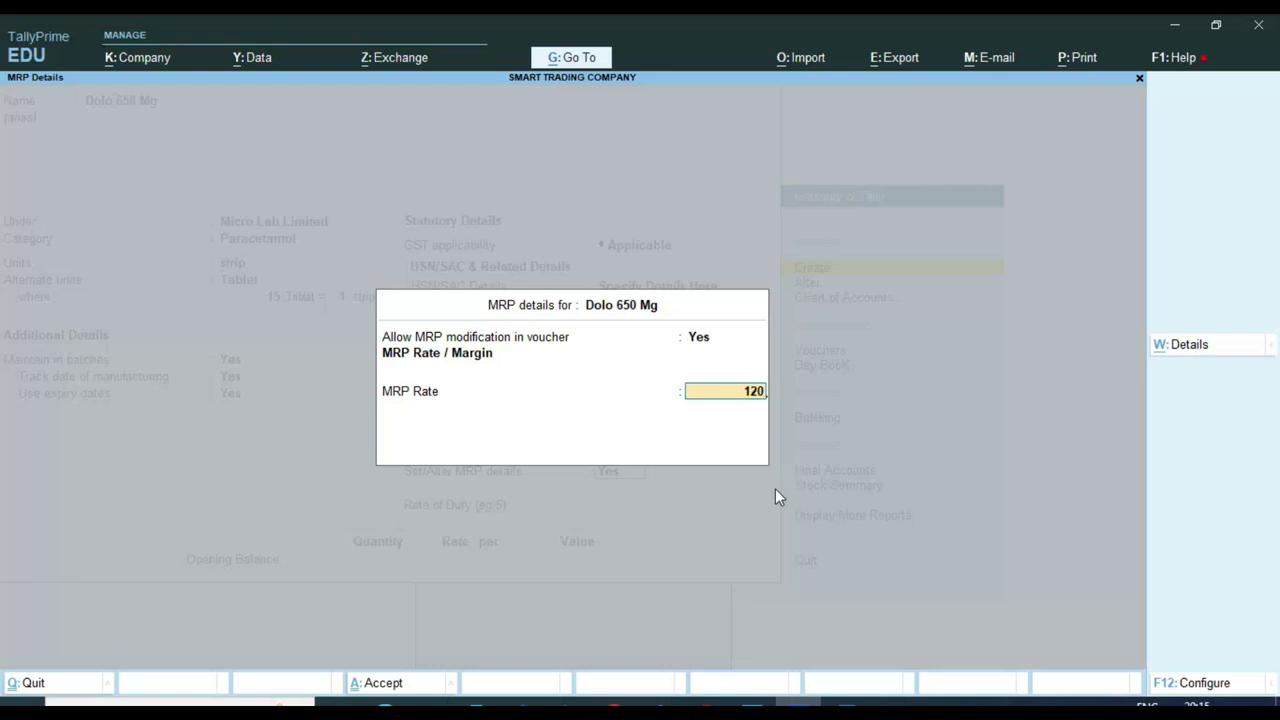
{"action": "key", "text": "Return"}
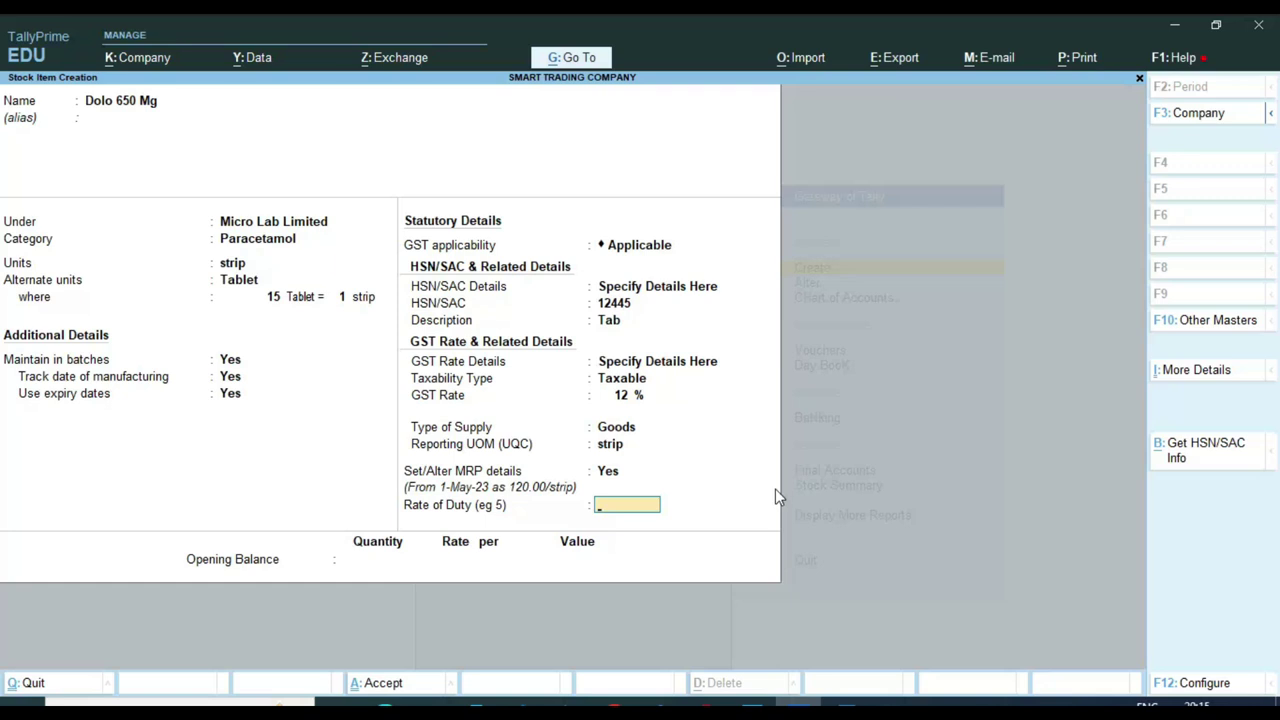
Save the stock item with no rate of duty or opening balance, and leave stock item creation
{"action": "key", "text": "Return"}
{"action": "key", "text": "Return"}
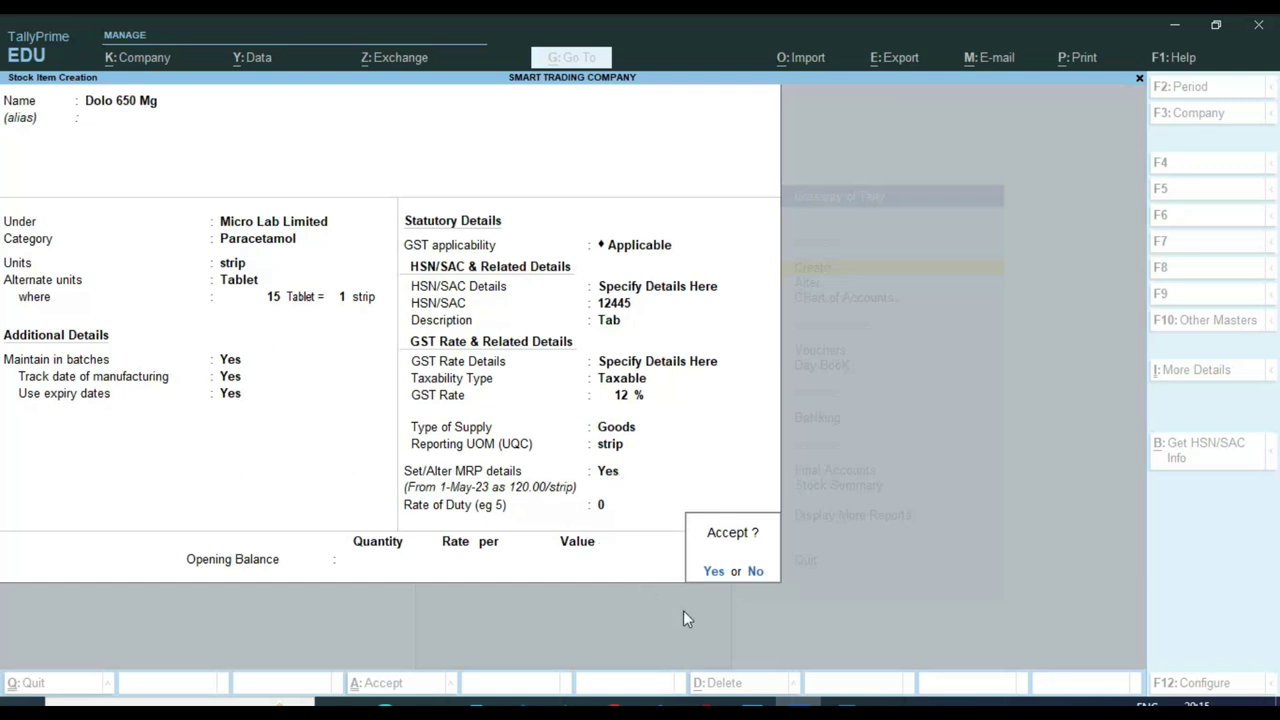
{"action": "key", "text": "y"}
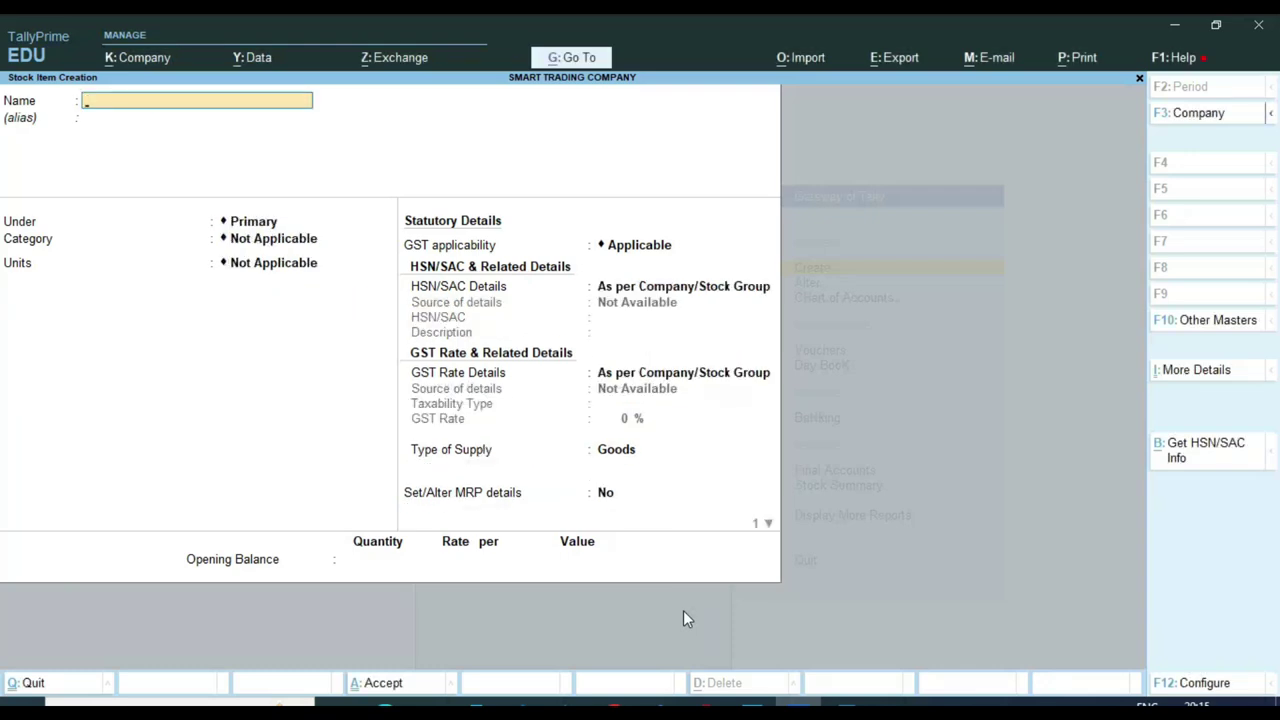
{"action": "key", "text": "Escape"}
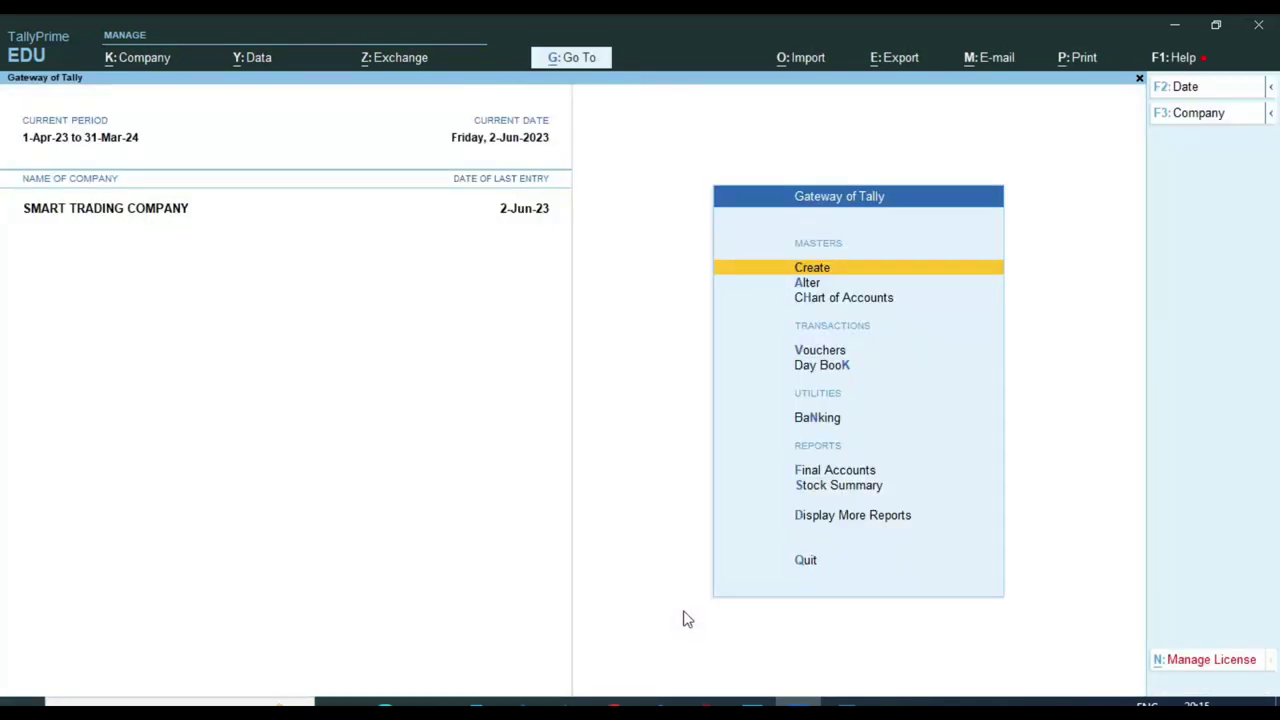
Start a purchase voucher numbered 1451 with supplier invoice number 1451, keeping the invoice date 2-Jun-23
{"action": "key", "text": "Down"}
{"action": "key", "text": "Down"}
{"action": "key", "text": "Down"}
{"action": "key", "text": "Return"}
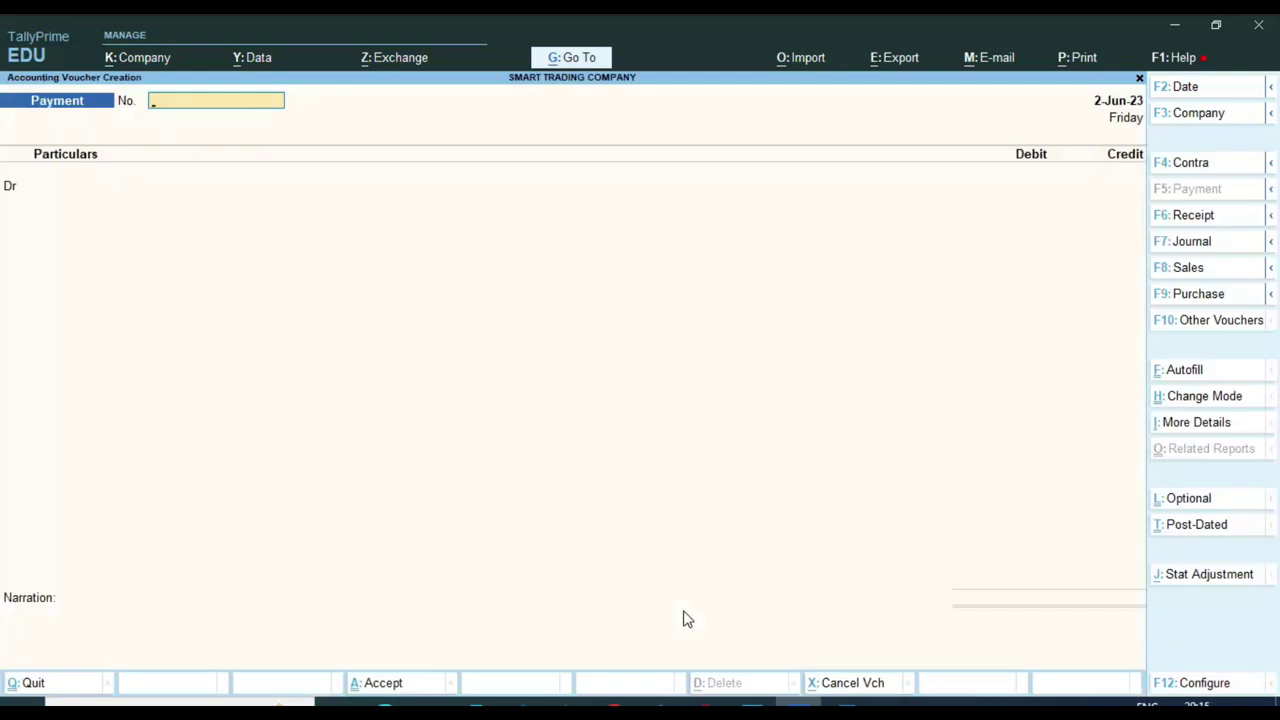
{"action": "left_click", "coordinate": [1194, 298]}
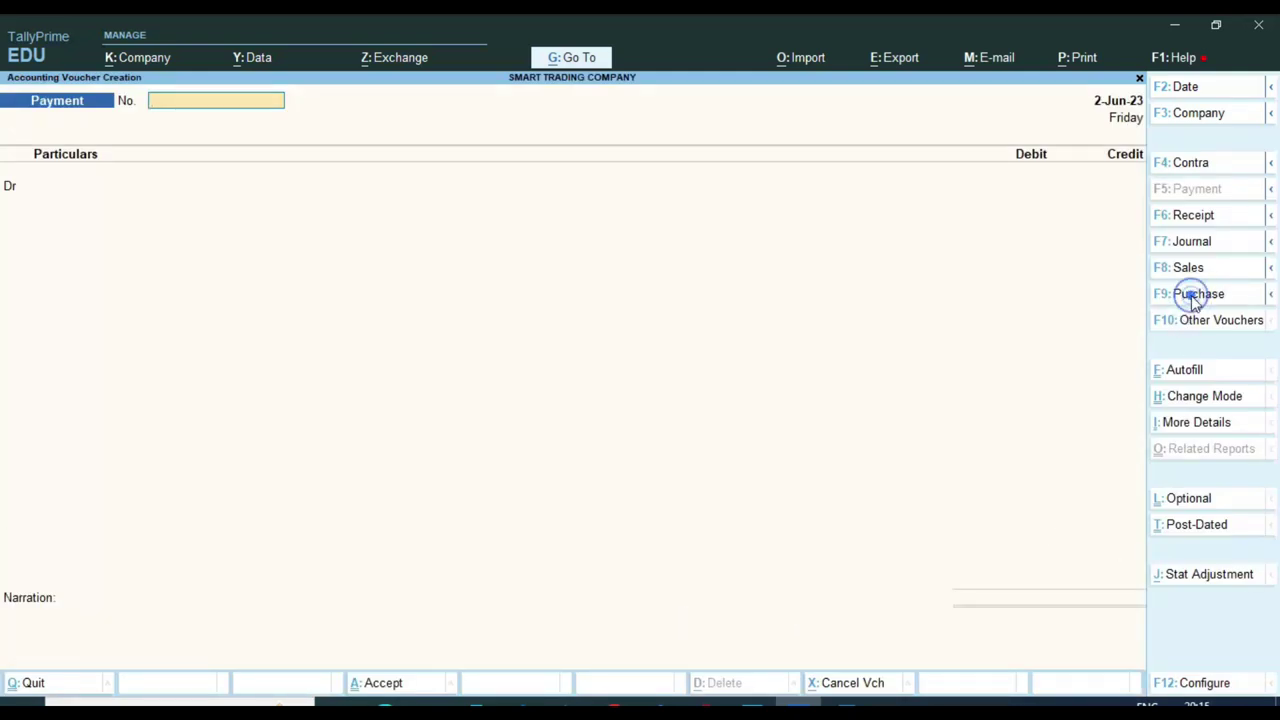
{"action": "type", "text": "1451"}
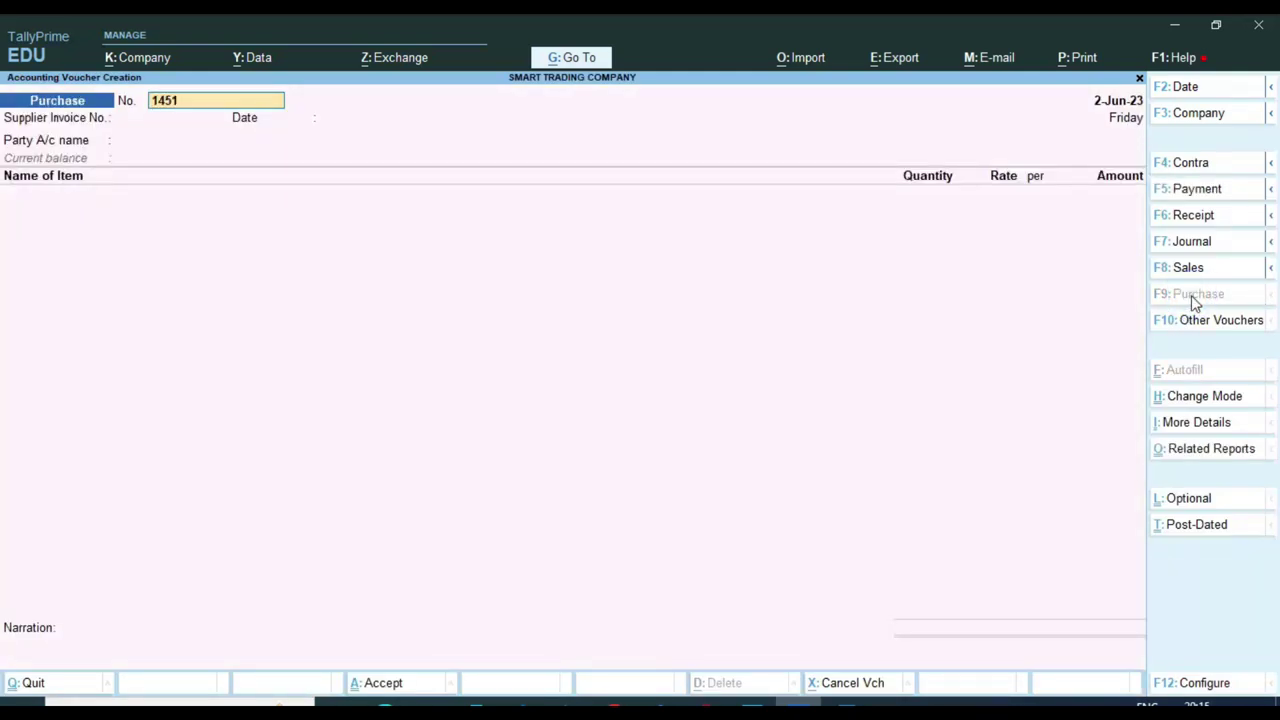
{"action": "key", "text": "Return"}
{"action": "key", "text": "Return"}
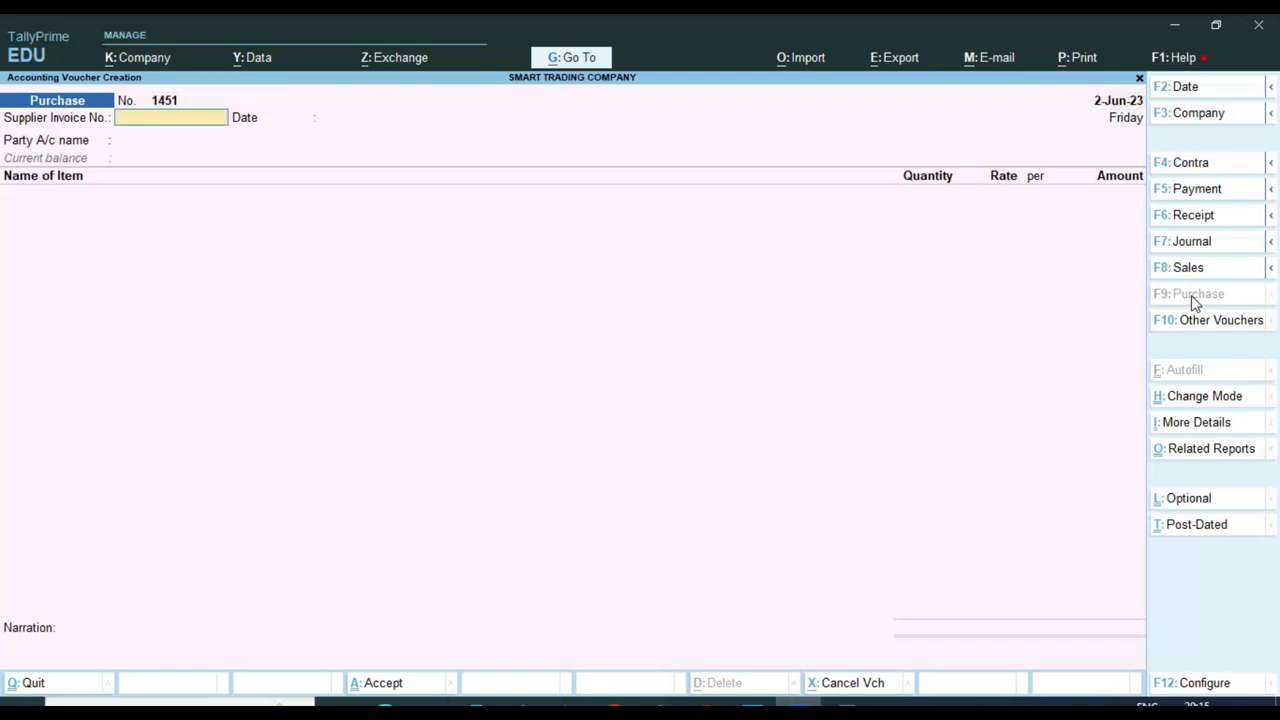
{"action": "type", "text": "1451"}
{"action": "key", "text": "Return"}
{"action": "key", "text": "Return"}
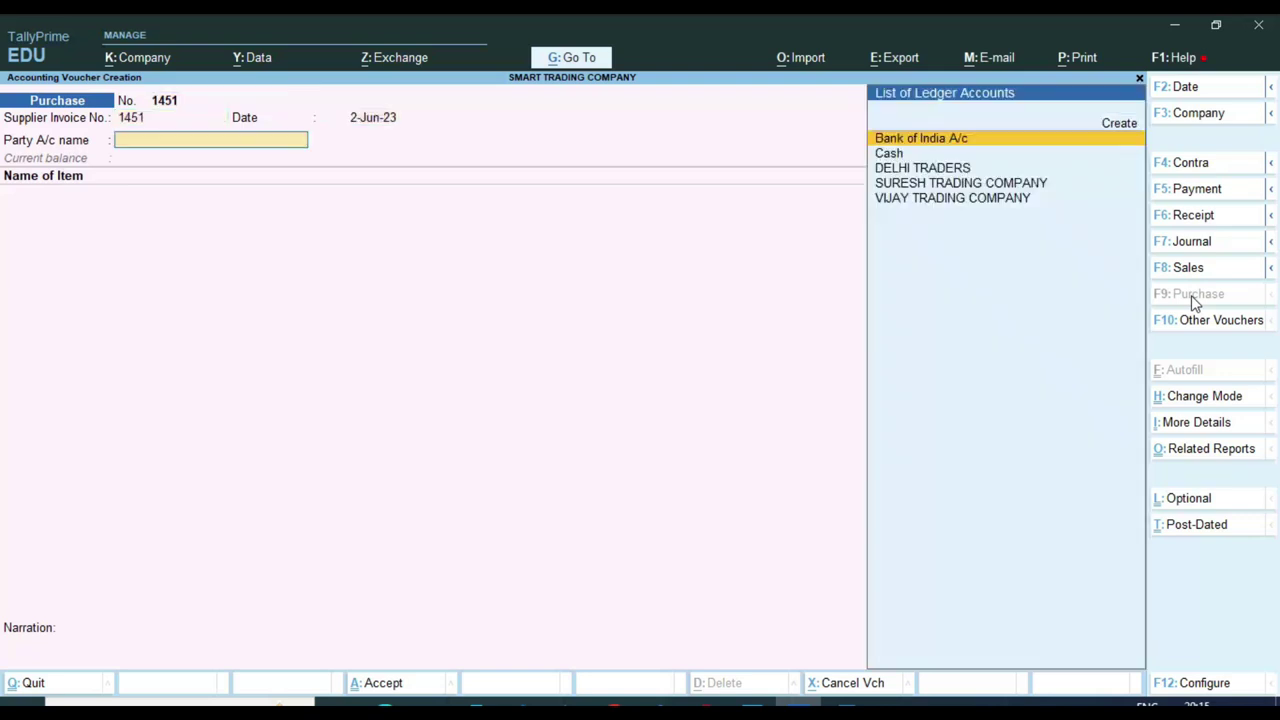
Choose VIJAY TRADING COMPANY as the party account and accept its receipt and party details
{"action": "key", "text": "Down"}
{"action": "key", "text": "Down"}
{"action": "key", "text": "Down"}
{"action": "key", "text": "Down"}
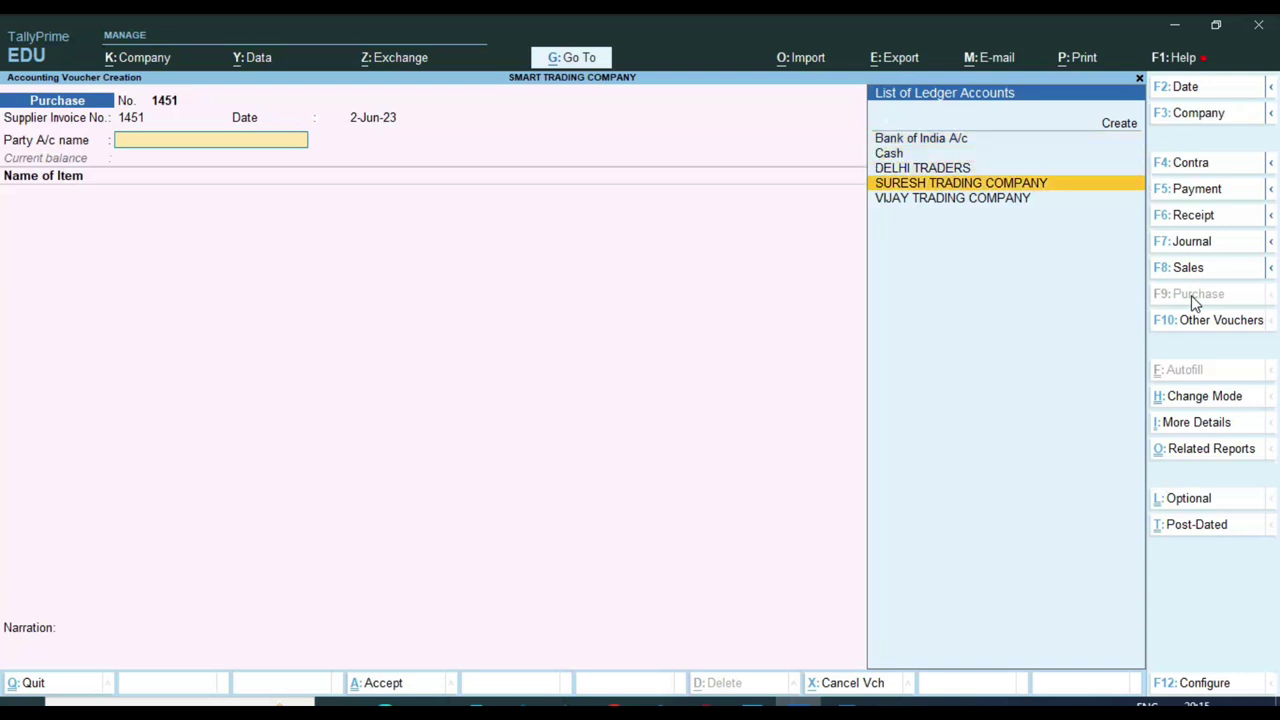
{"action": "key", "text": "Return"}
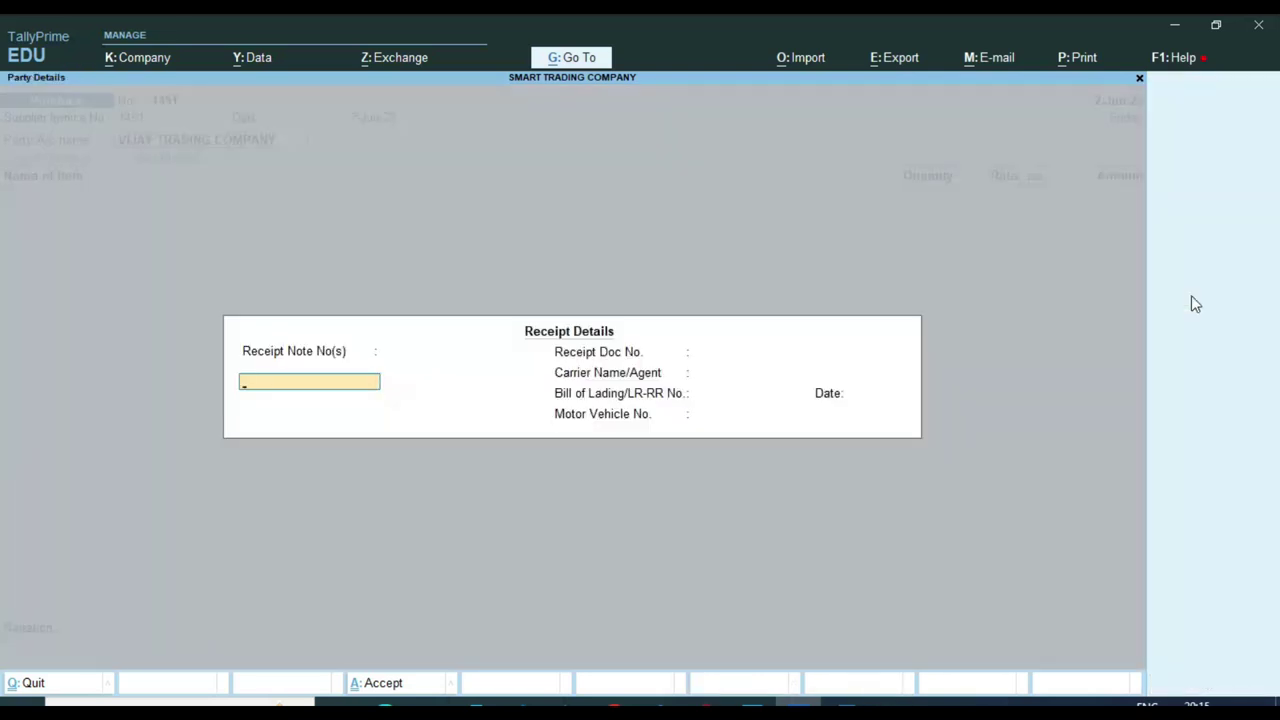
{"action": "key", "text": "Escape"}
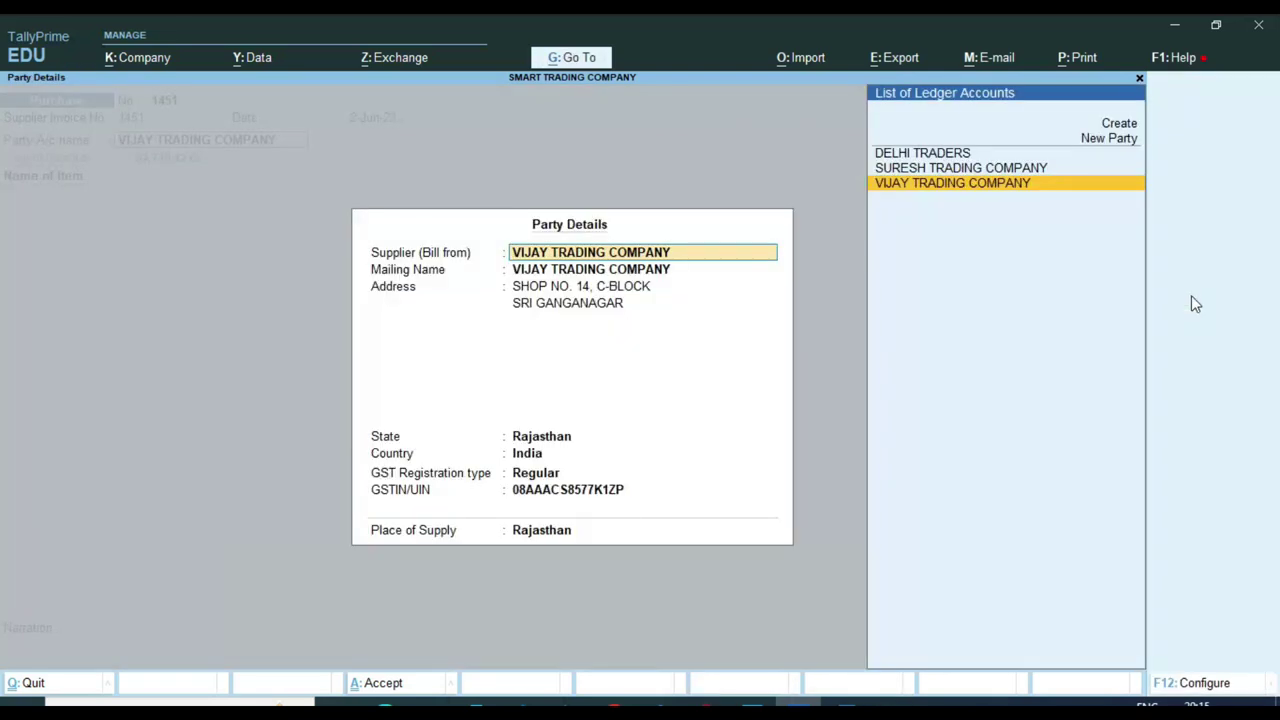
{"action": "key", "text": "ctrl+a"}
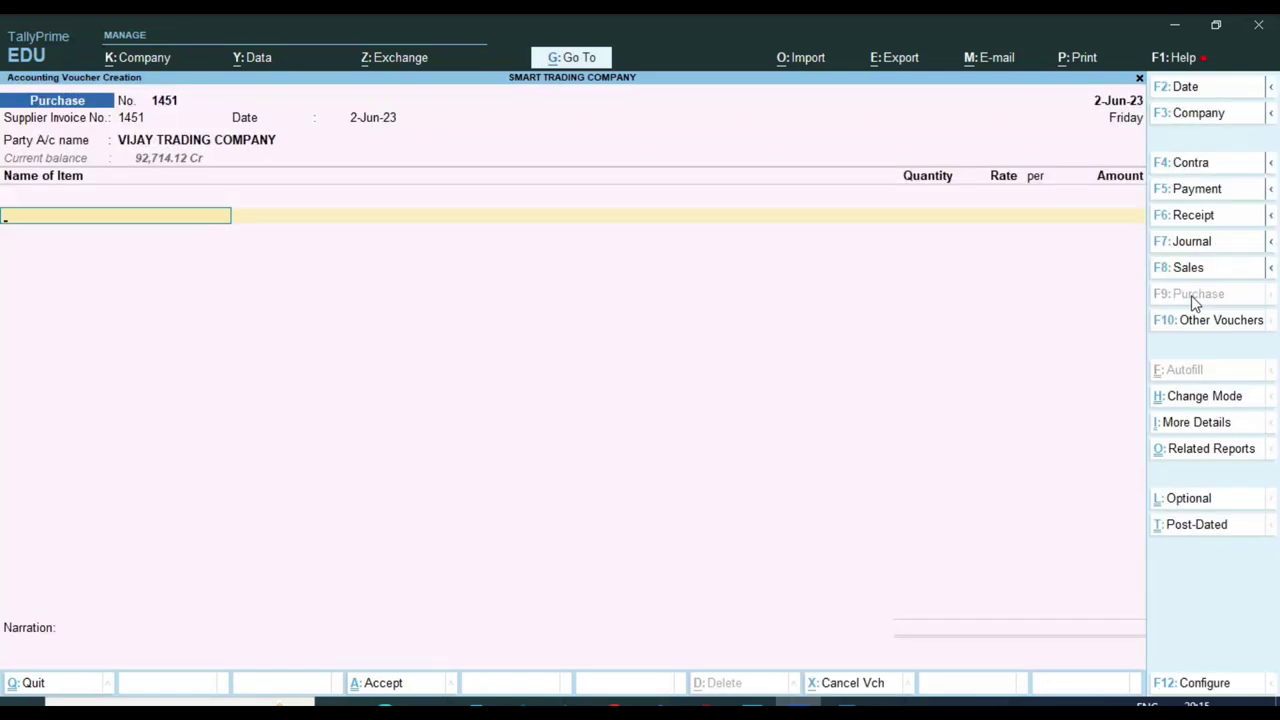
Add the item Dolo 650 Mg to the purchase voucher, keeping its MRP at 120.00/strip
{"action": "type", "text": "Do"}
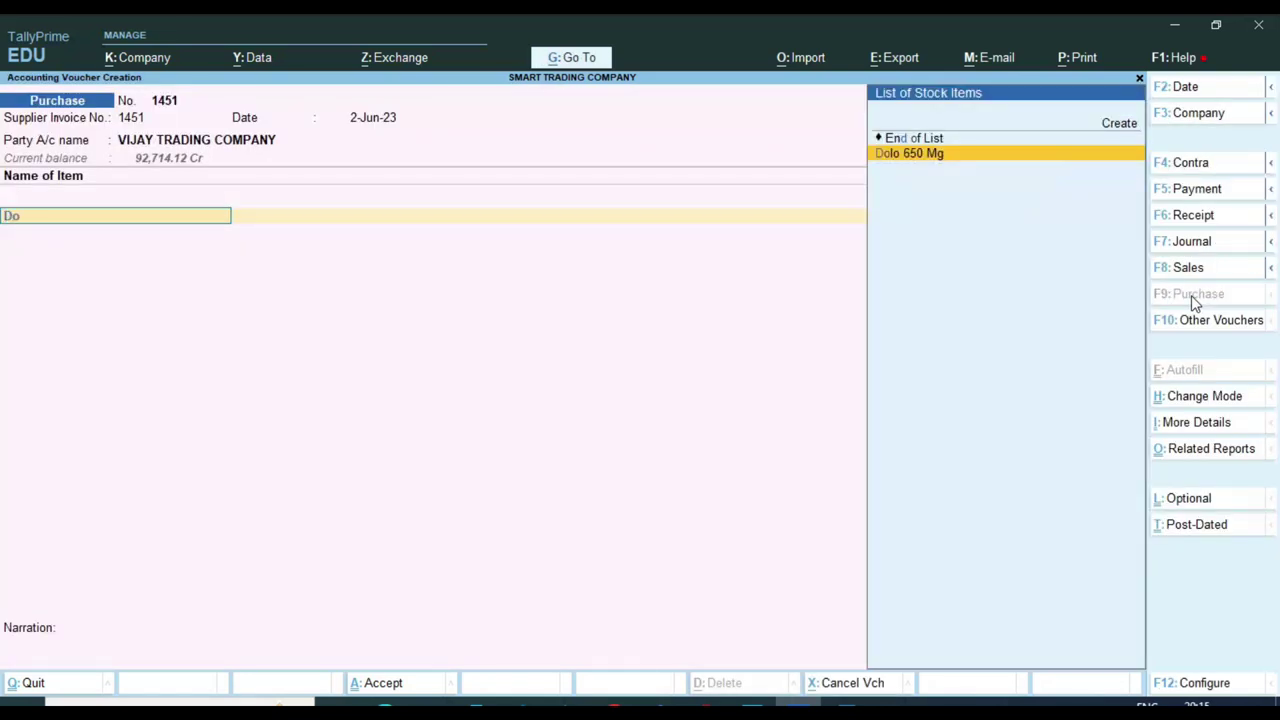
{"action": "key", "text": "Return"}
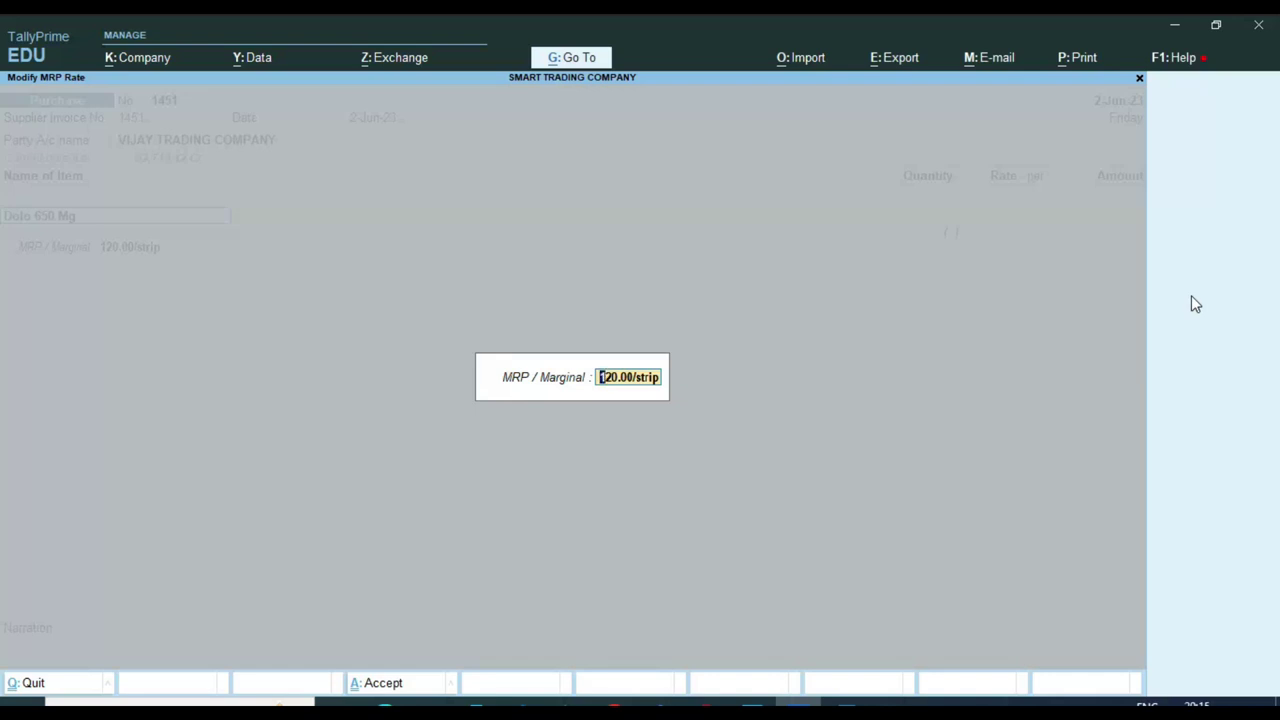
{"action": "key", "text": "ctrl"}
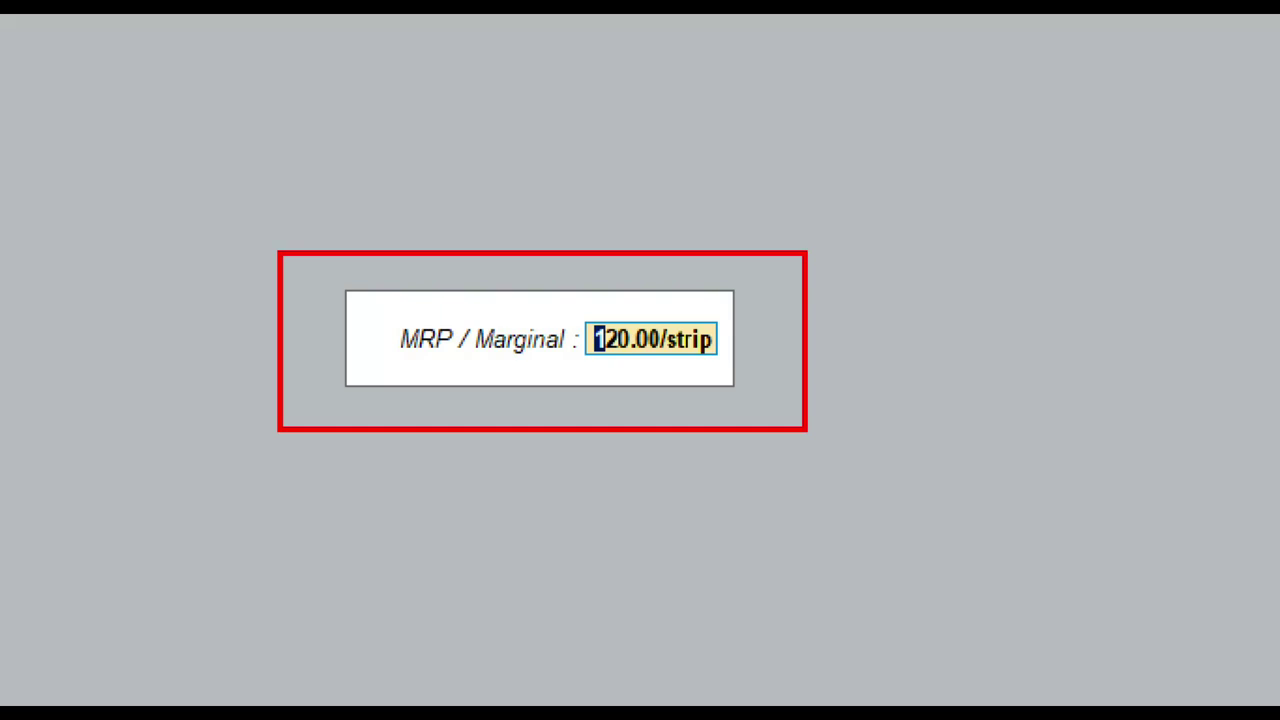
{"action": "key", "text": "Return"}
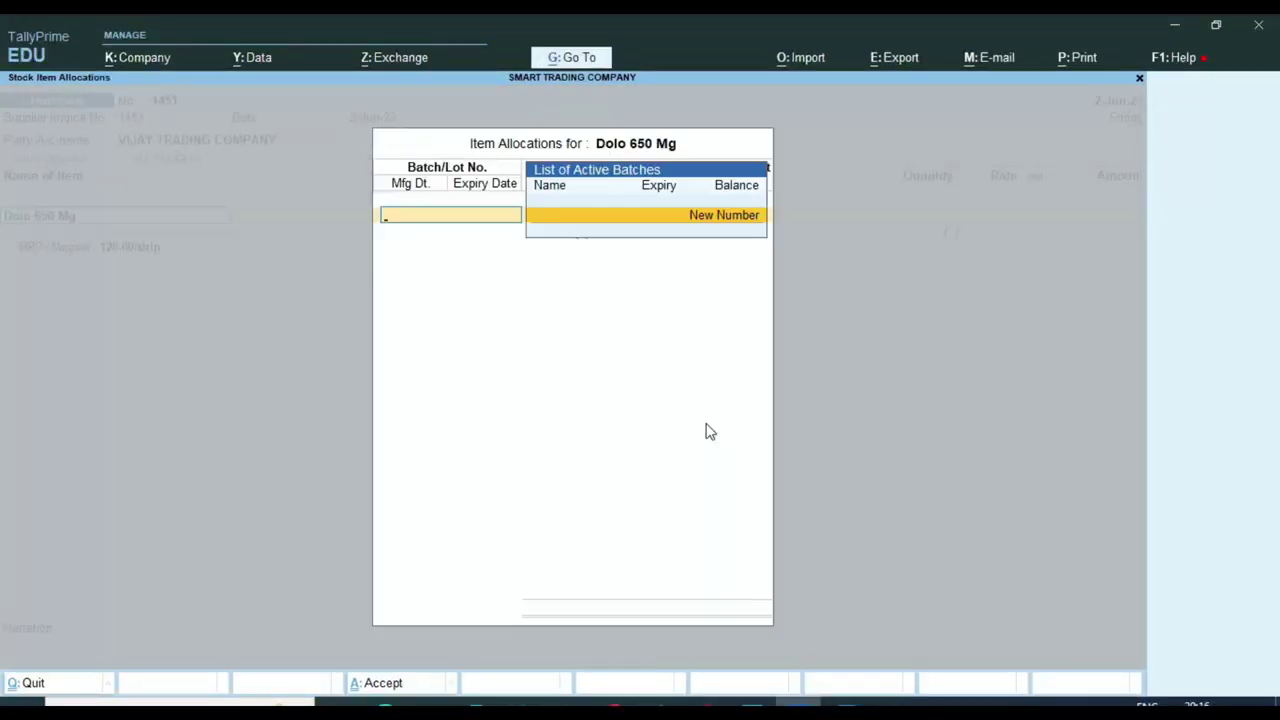
Allocate the item to a new batch numbered 458474 with a quantity of 15 strips
{"action": "left_click", "coordinate": [706, 425]}
{"action": "key", "text": "Return"}
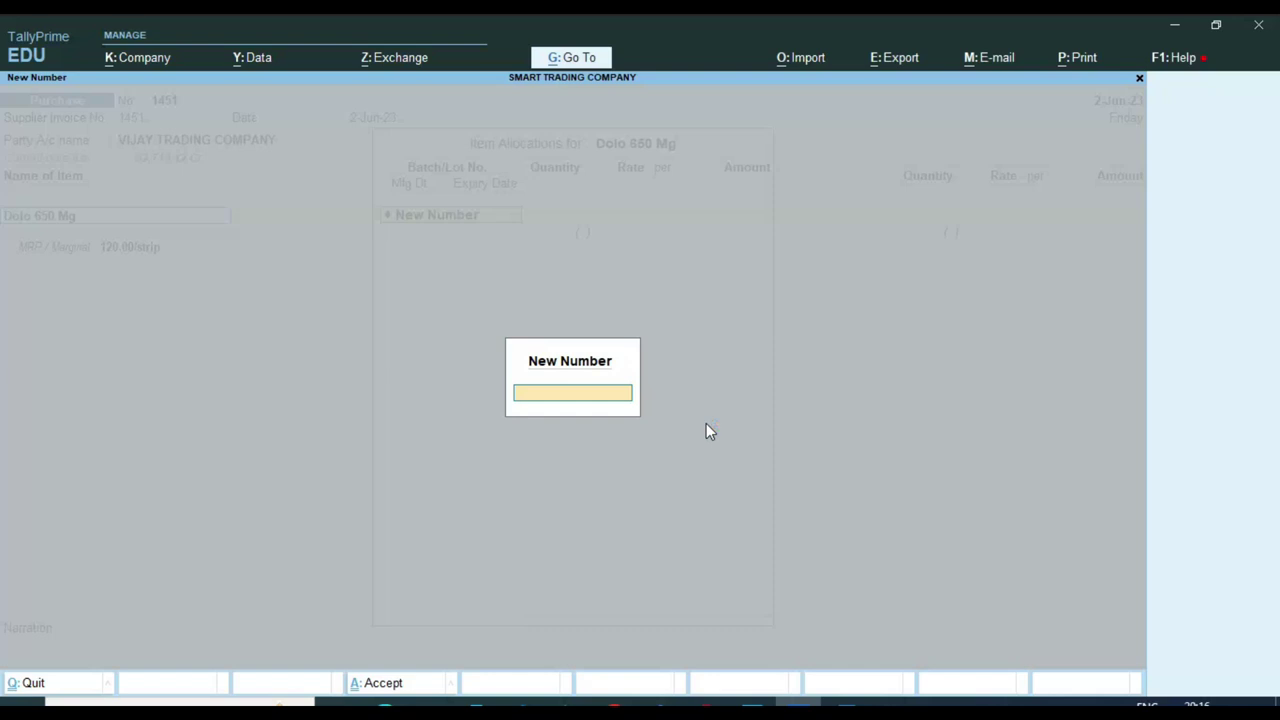
{"action": "type", "text": "458474"}
{"action": "key", "text": "Return"}
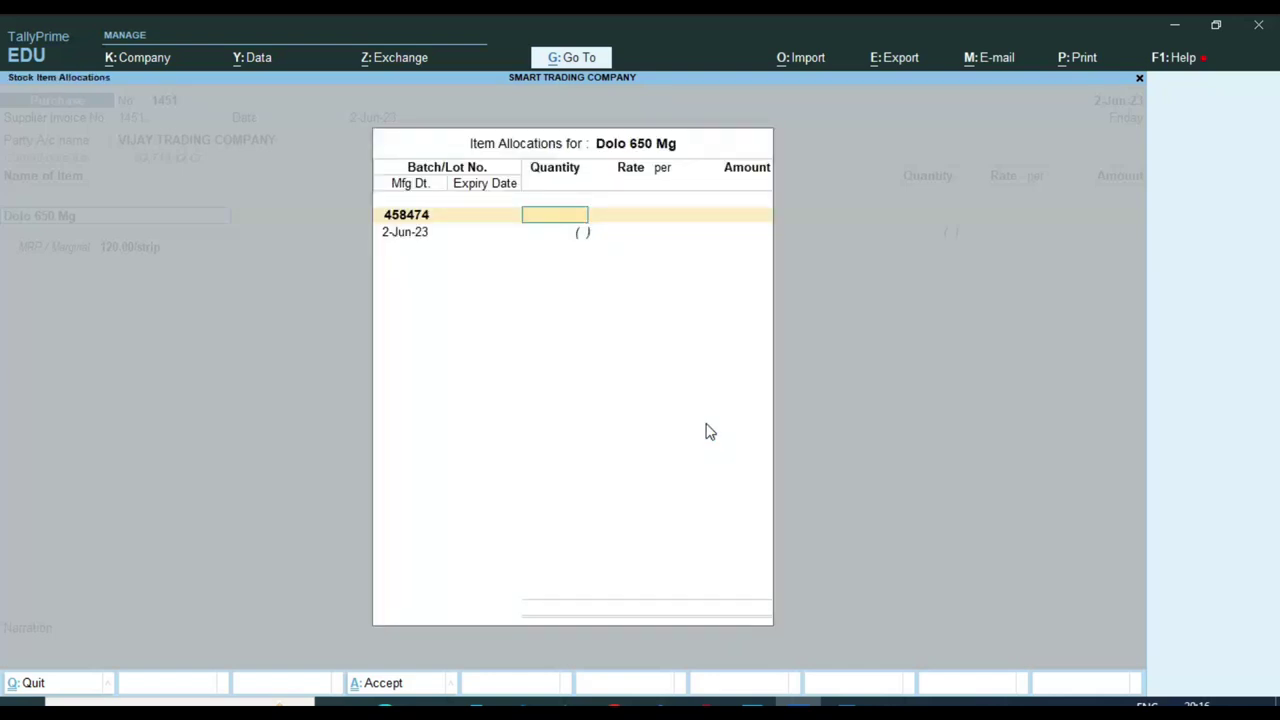
{"action": "type", "text": "15"}
{"action": "key", "text": "Return"}
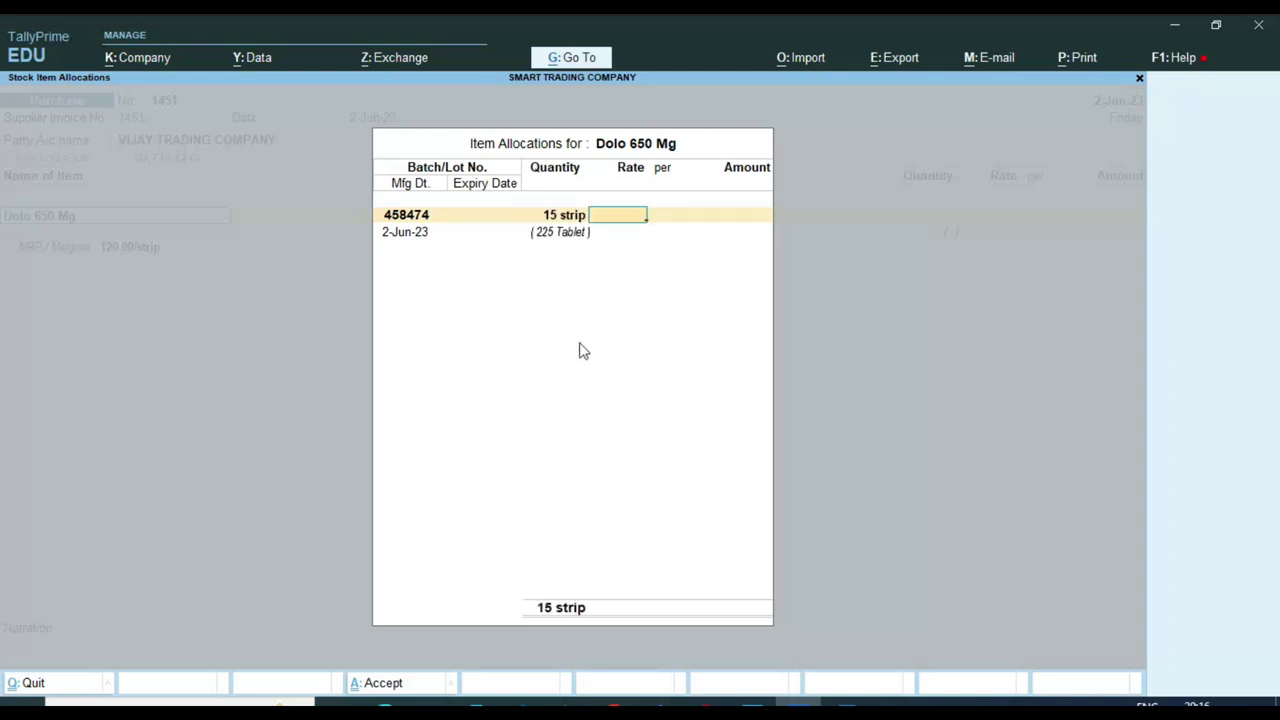
Set the batch rate to 120 per strip and accept the calculated amount
{"action": "key", "text": "ctrl"}
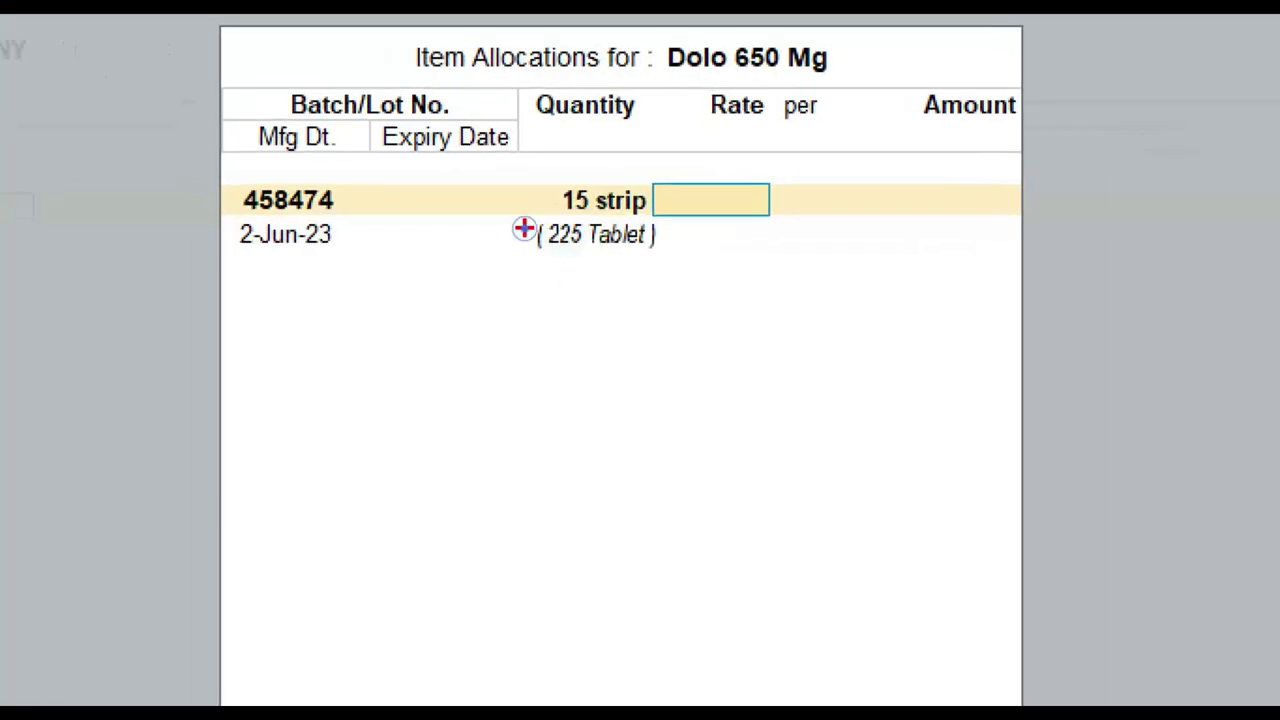
{"action": "mouse_move", "coordinate": [526, 218]}
{"action": "left_mouse_down"}
{"action": "mouse_move", "coordinate": [643, 279]}
{"action": "mouse_move", "coordinate": [667, 278]}
{"action": "left_mouse_up"}
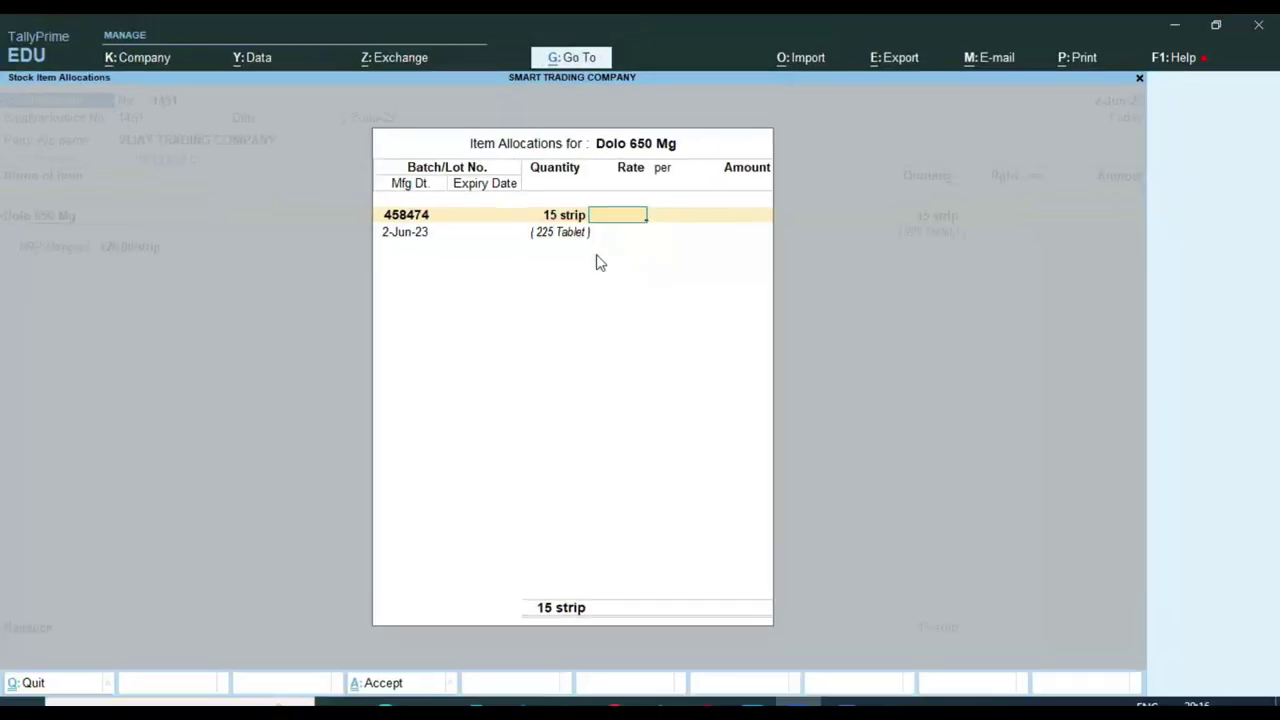
{"action": "type", "text": "120"}
{"action": "key", "text": "Return"}
{"action": "key", "text": "Return"}
{"action": "key", "text": "Return"}
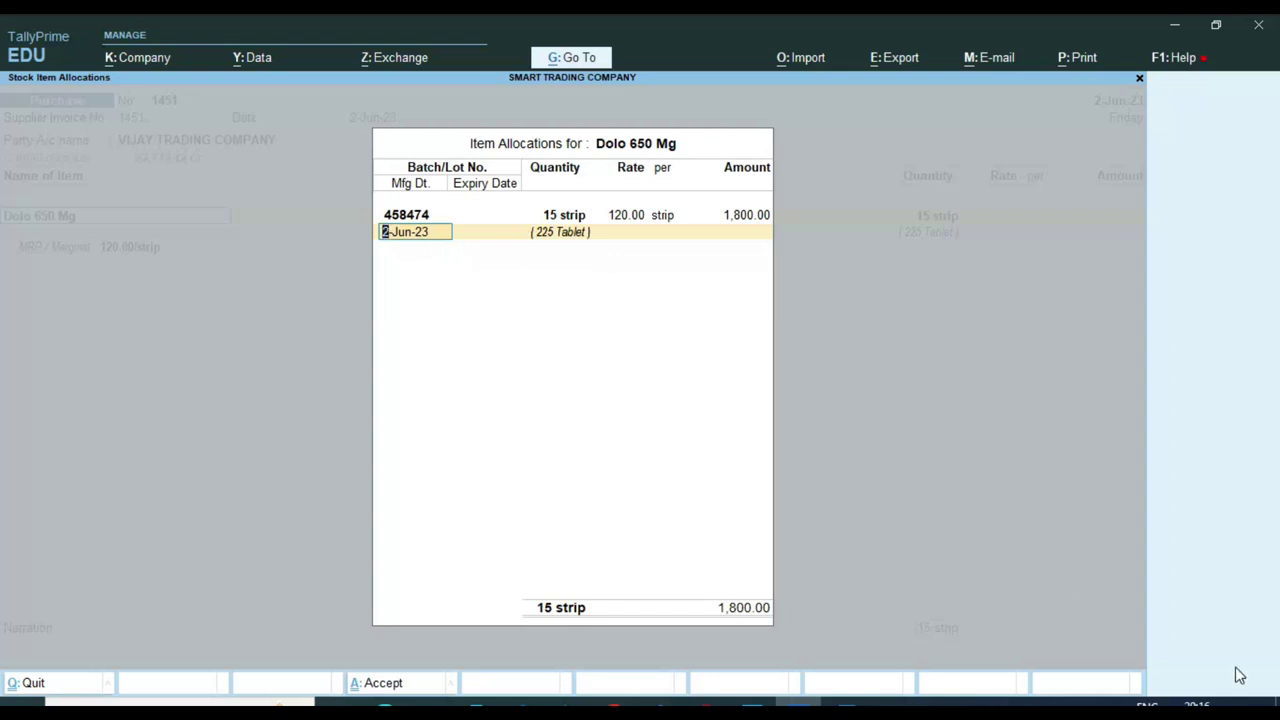
Enter 1.1.2023 as the batch's manufacturing date and 31.7.23 as its expiry date, and finish the item allocation
{"action": "type", "text": "1.1.2023"}
{"action": "key", "text": "Return"}
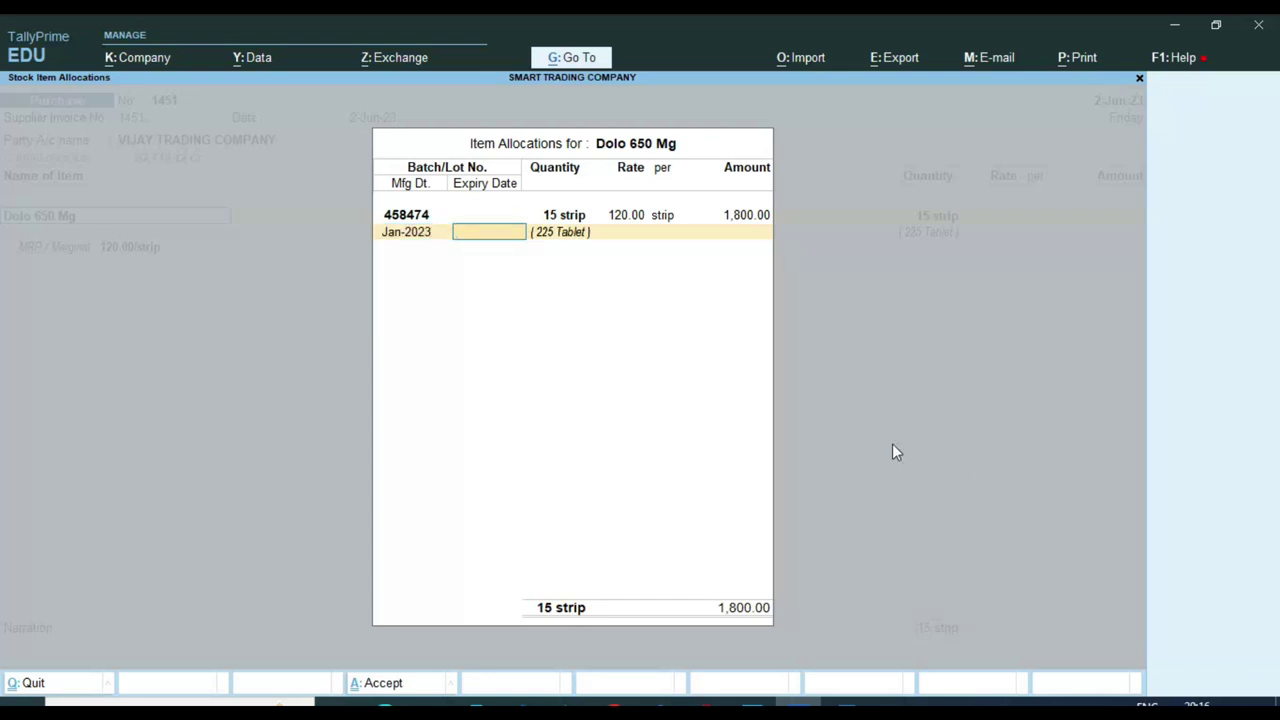
{"action": "type", "text": "31.7.23"}
{"action": "key", "text": "Return"}
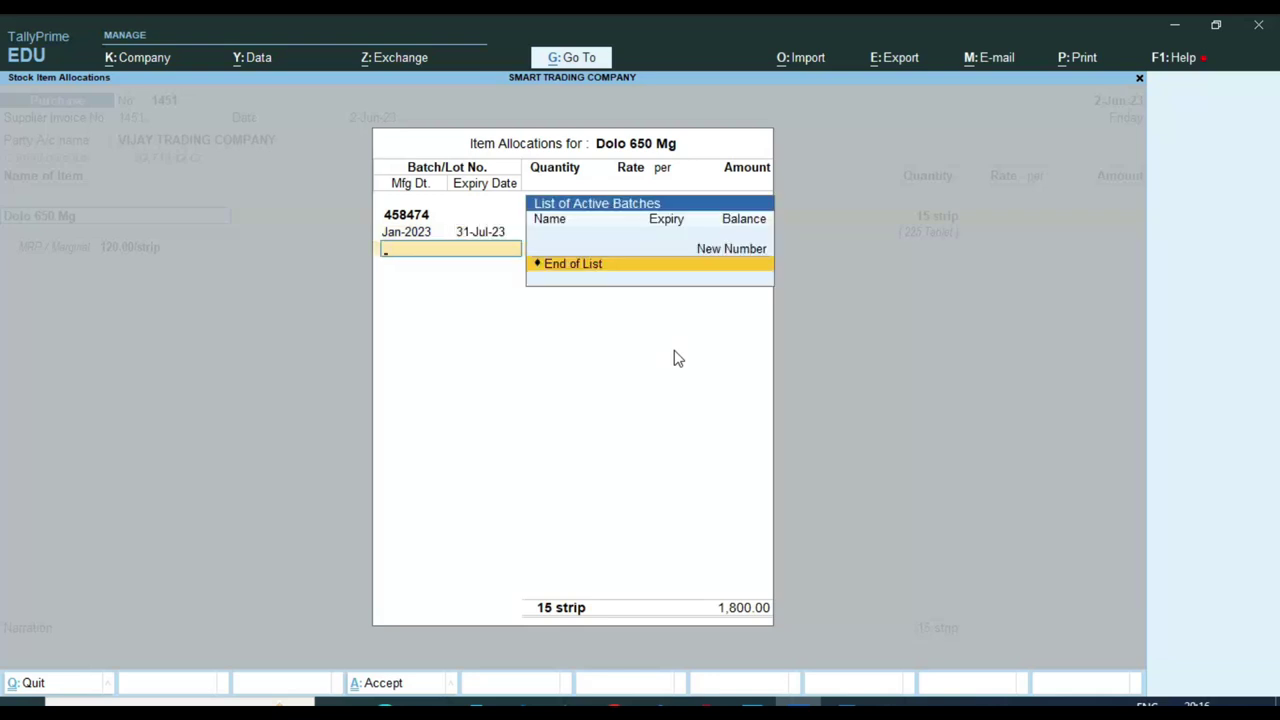
{"action": "key", "text": "Return"}
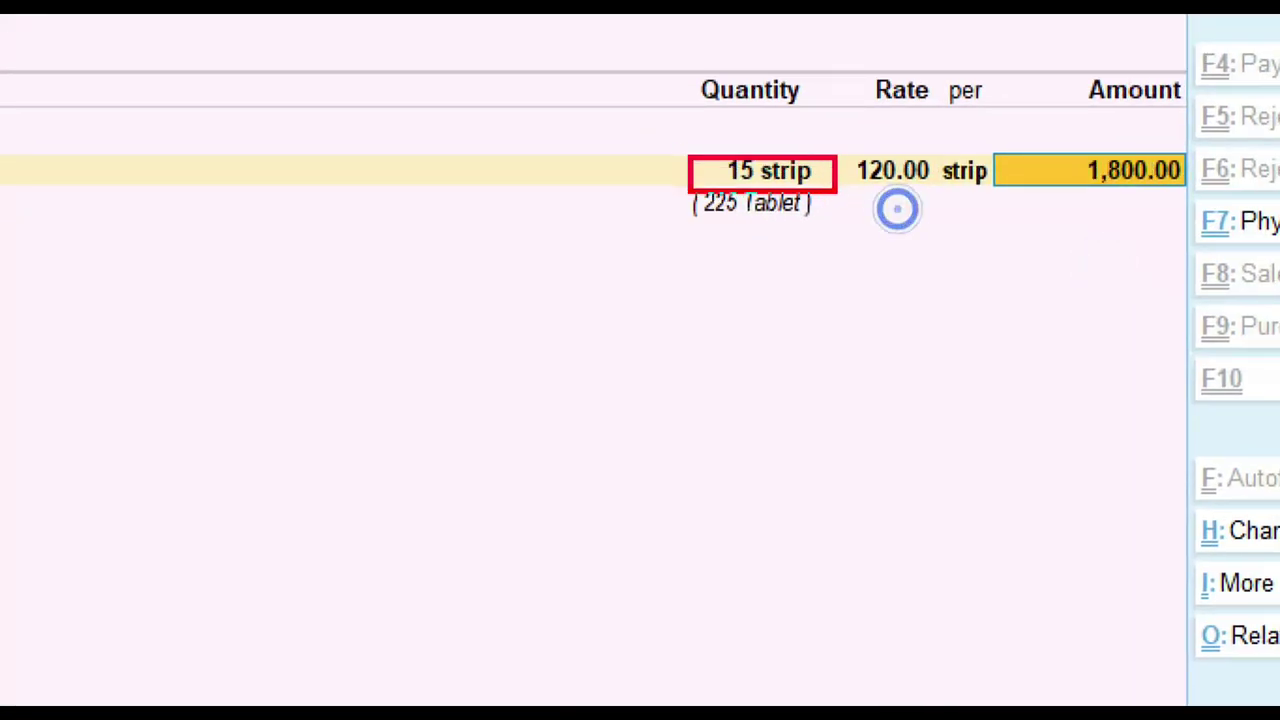
{"action": "left_click_drag", "start_coordinate": [712, 229], "coordinate": [818, 240]}
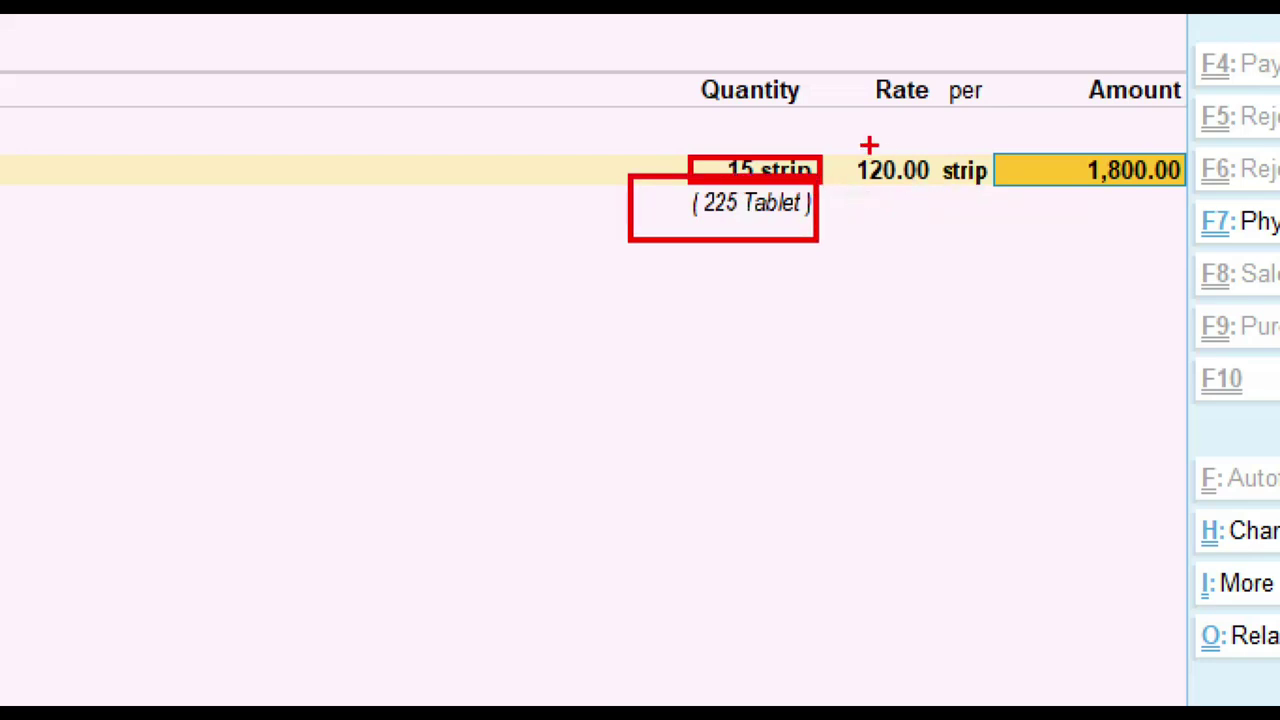
{"action": "left_click_drag", "start_coordinate": [948, 195], "coordinate": [982, 196]}
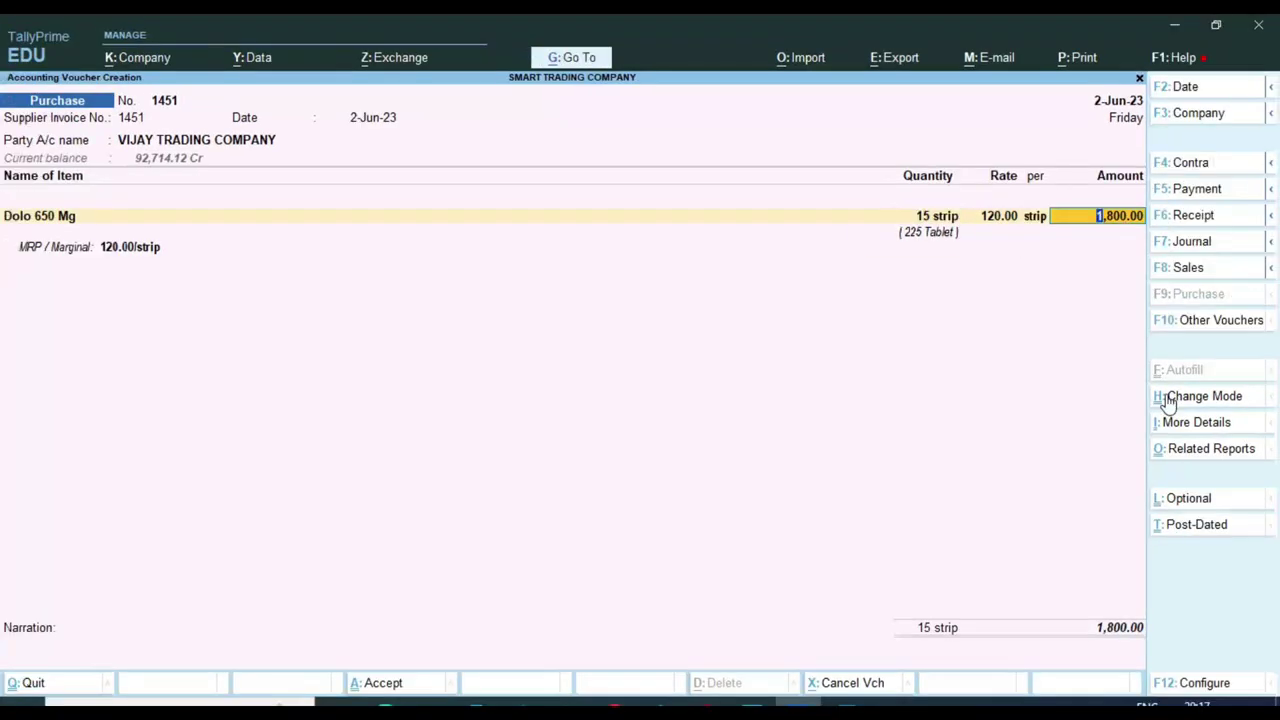
Allocate the Dolo 650 Mg amount to the Electronic GST 12% PURCHASE ledger, keeping GST rate and HSN/SAC details as per masters/company
{"action": "key", "text": "Return"}
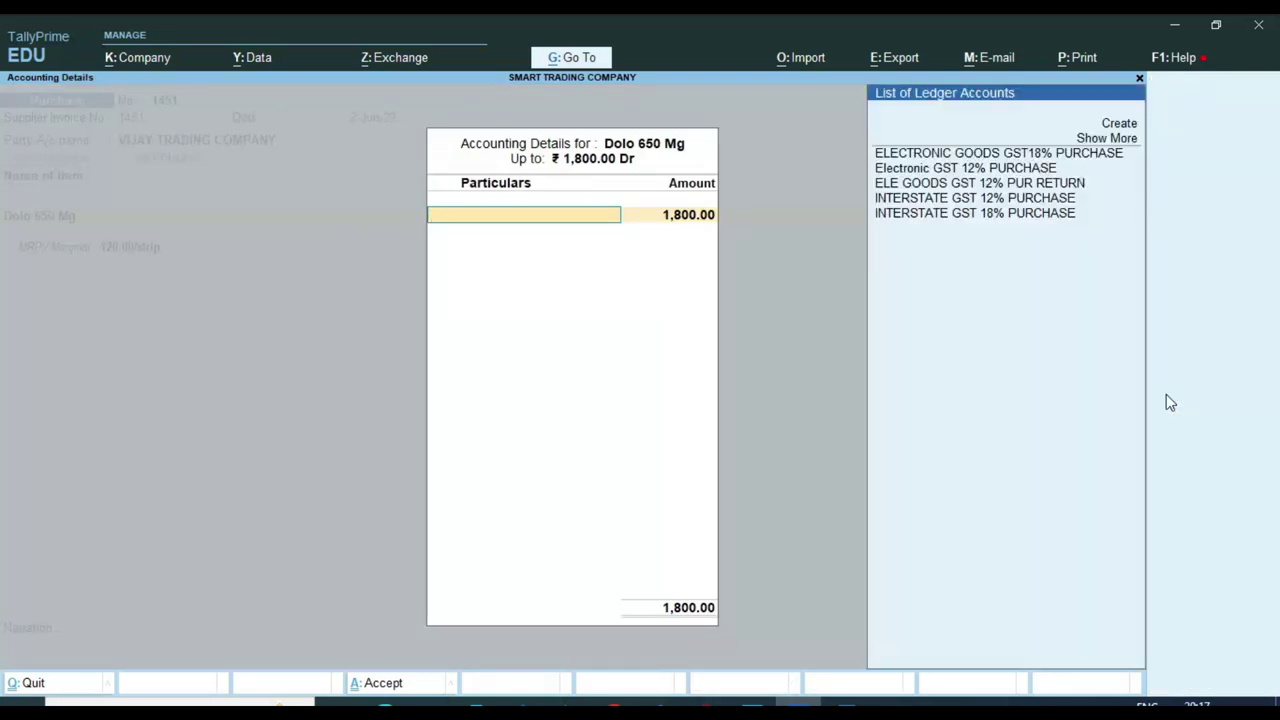
{"action": "key", "text": "Down"}
{"action": "key", "text": "Down"}
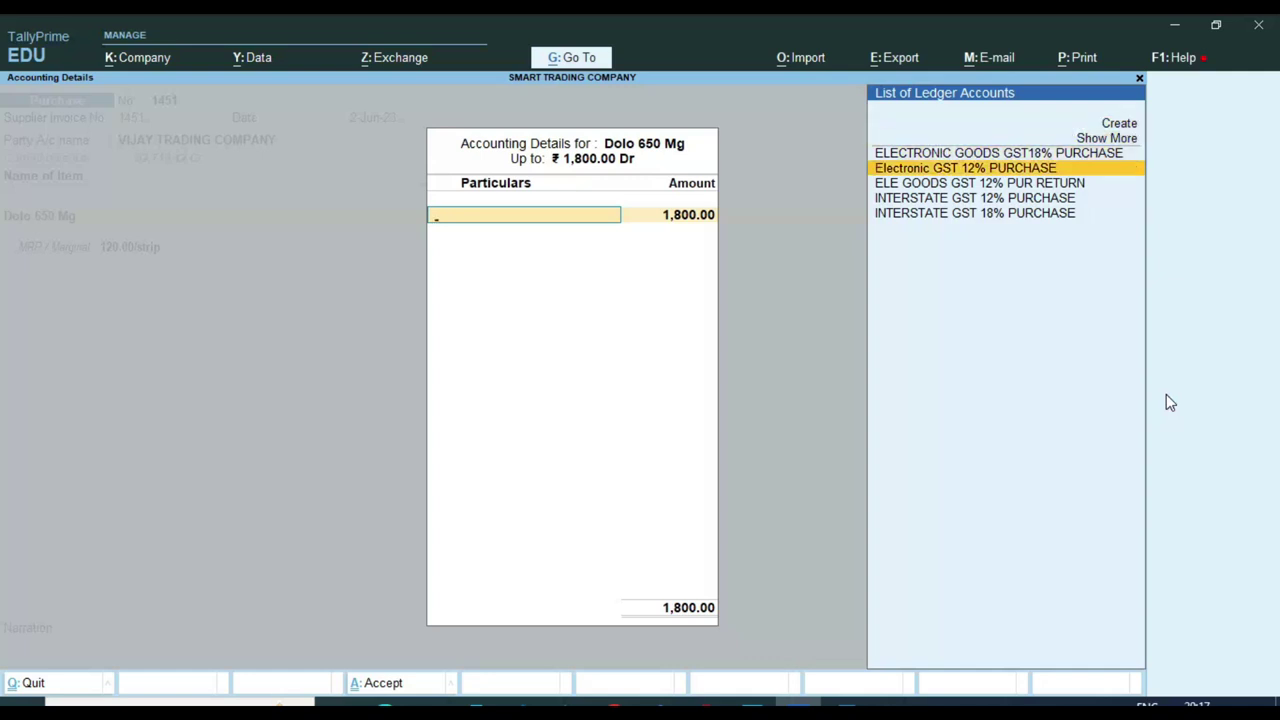
{"action": "key", "text": "Down"}
{"action": "key", "text": "Down"}
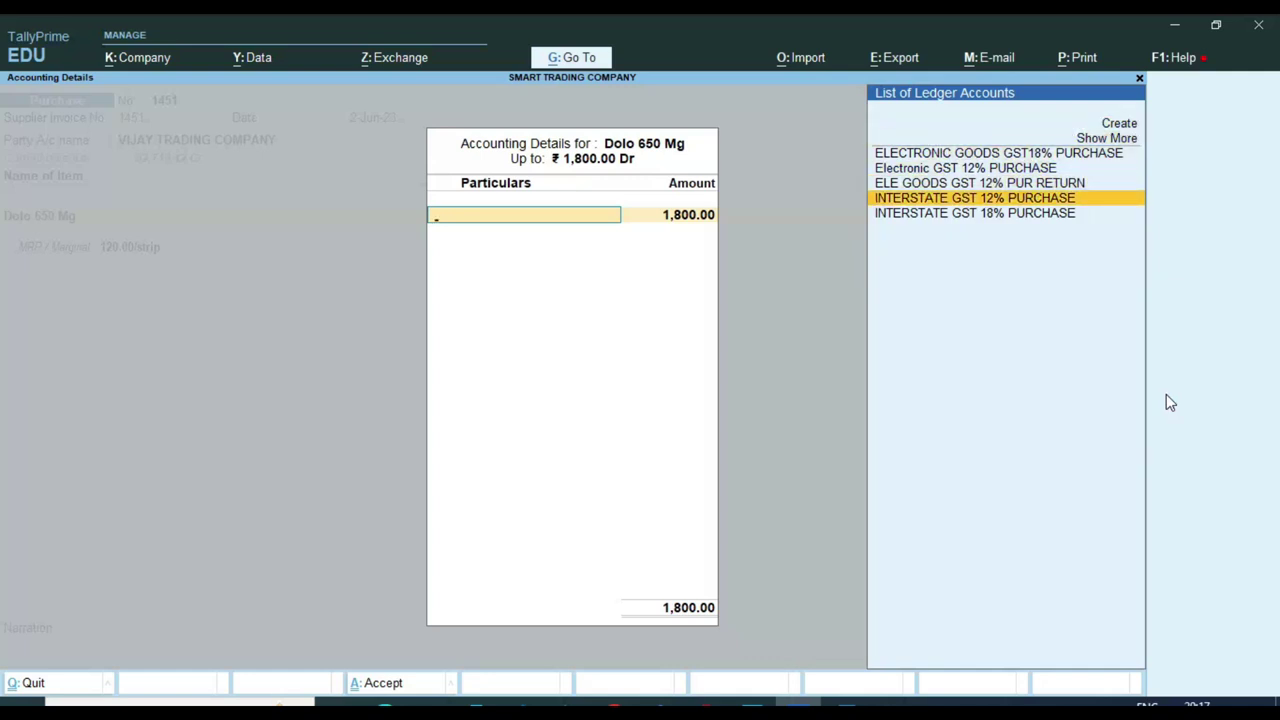
{"action": "key", "text": "Up"}
{"action": "key", "text": "Up"}
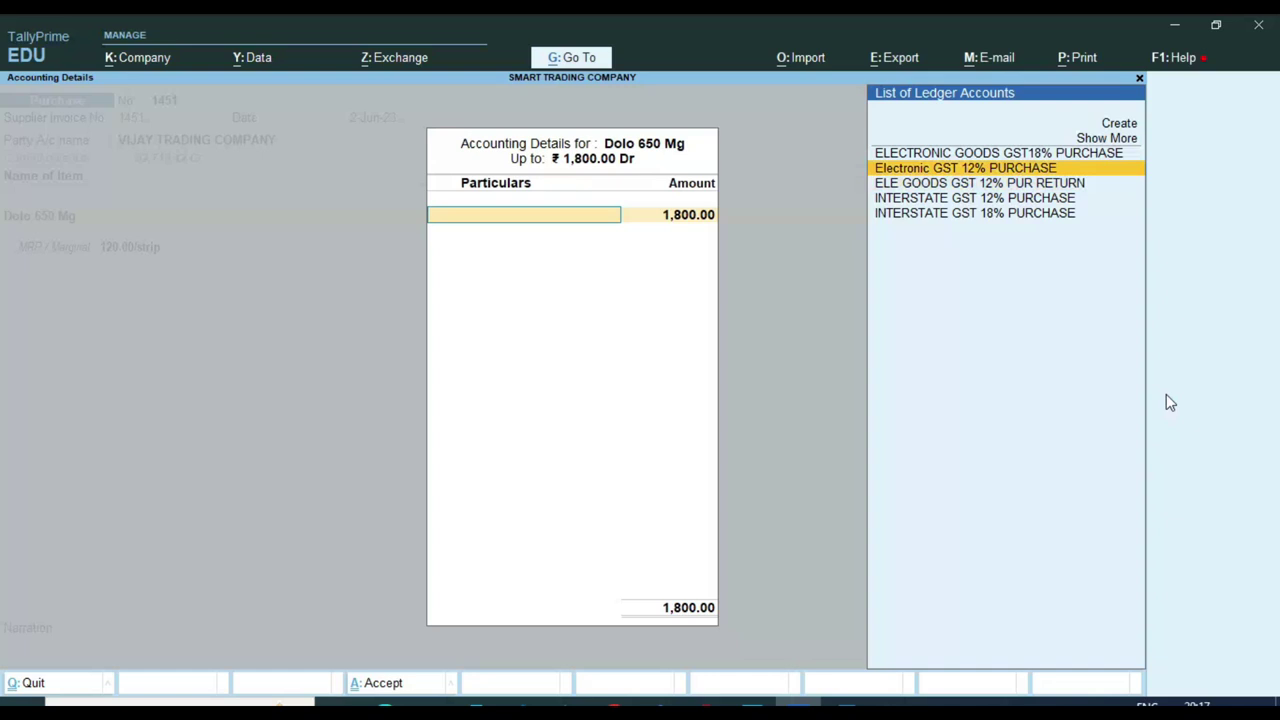
{"action": "key", "text": "Return"}
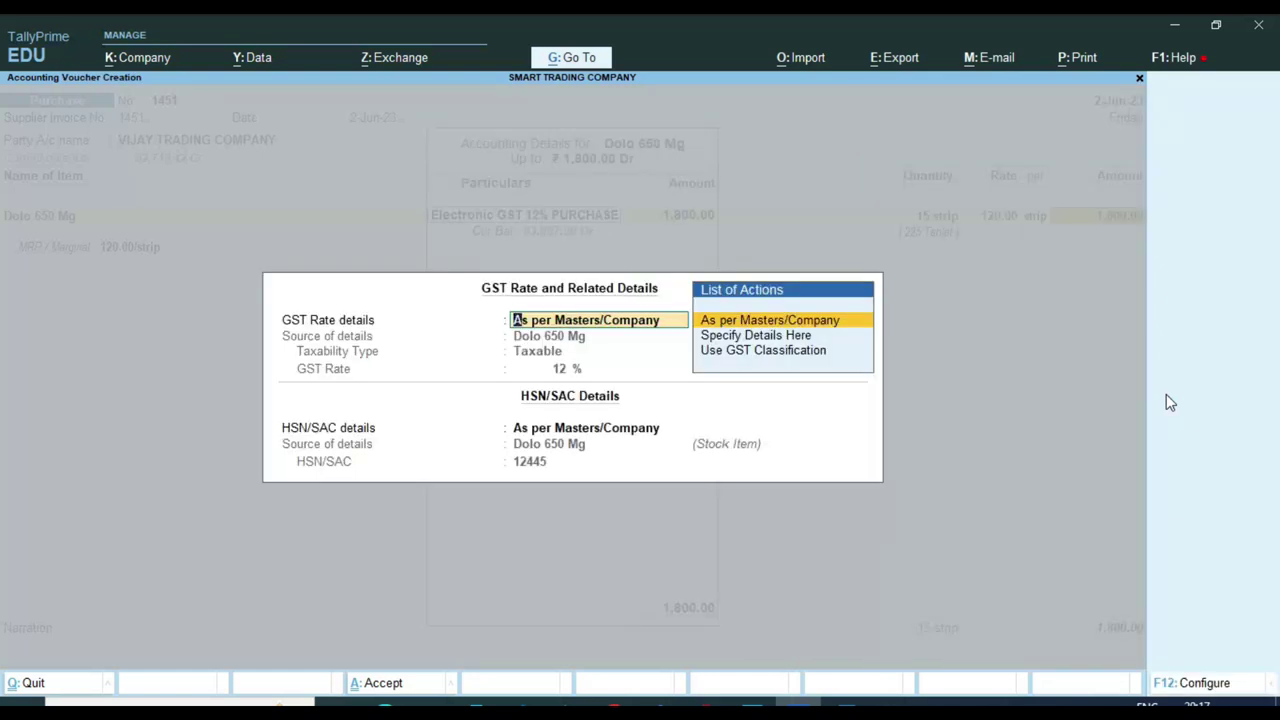
{"action": "key", "text": "Return"}
{"action": "key", "text": "Return"}
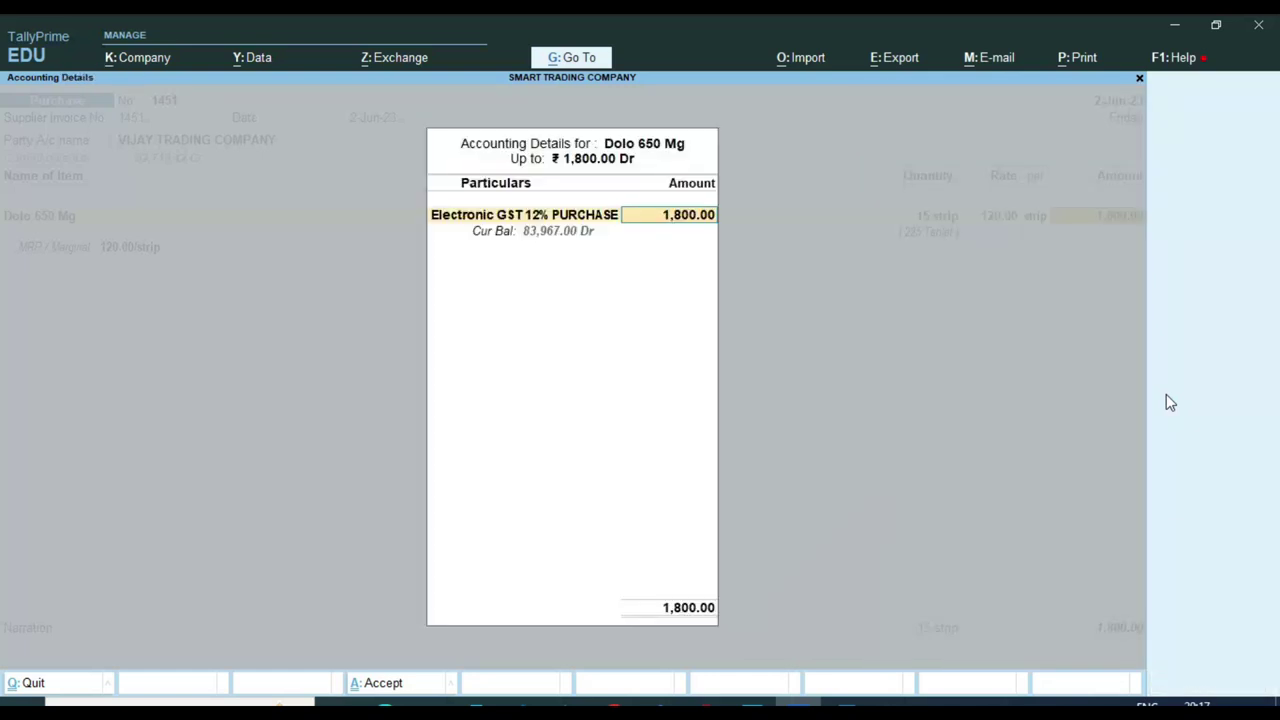
{"action": "key", "text": "Return"}
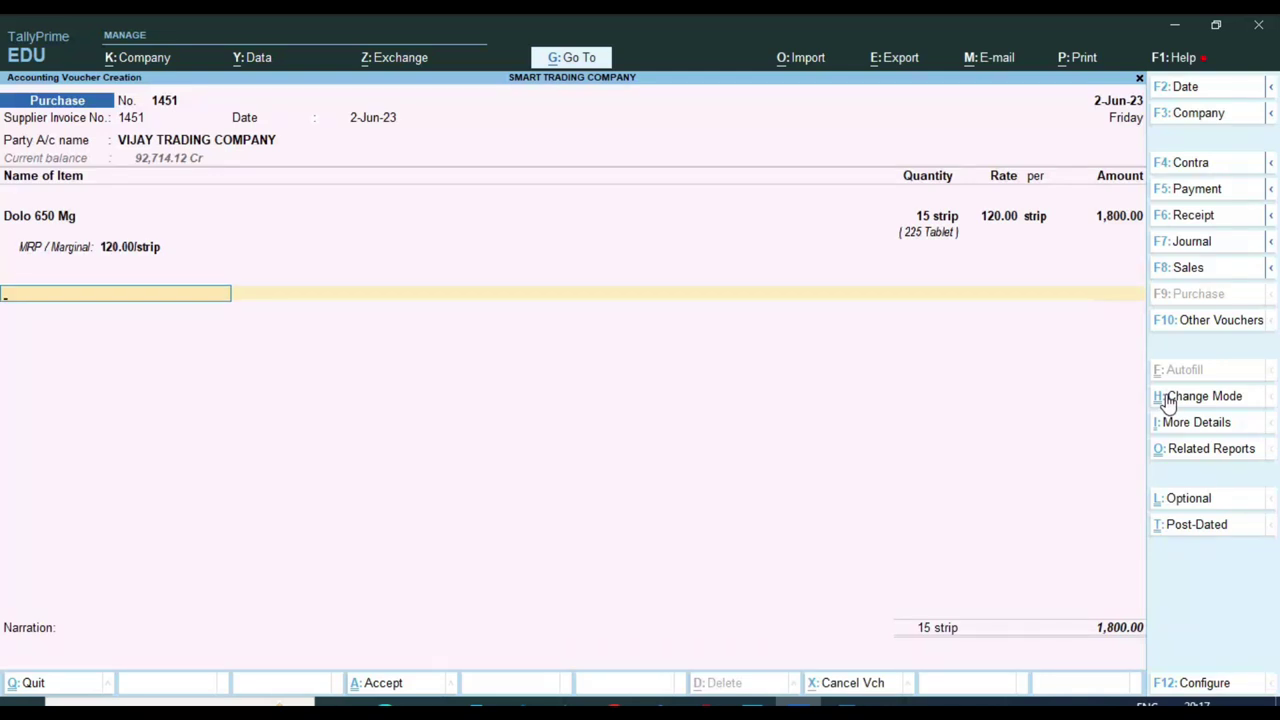
Add the CGST TAX and SGST TAX ledgers below the item with their calculated amounts
{"action": "type", "text": "c"}
{"action": "key", "text": "Return"}
{"action": "key", "text": "Return"}
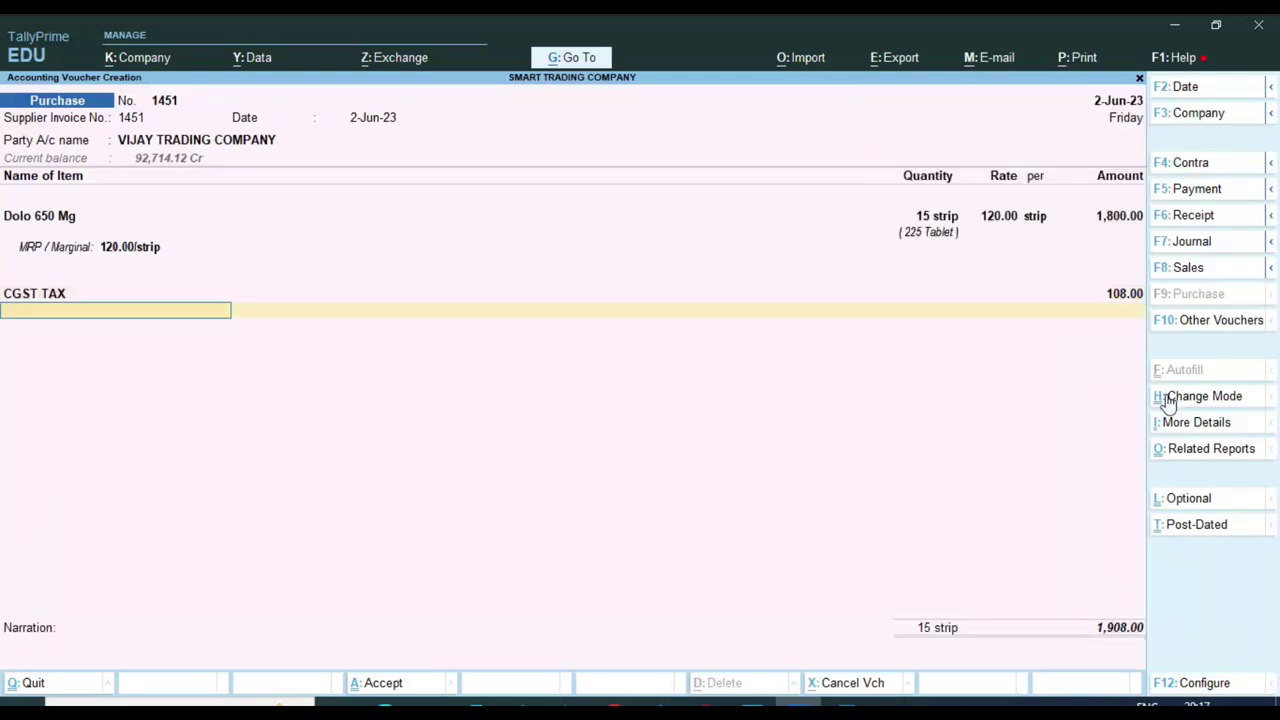
{"action": "type", "text": "sg"}
{"action": "key", "text": "Return"}
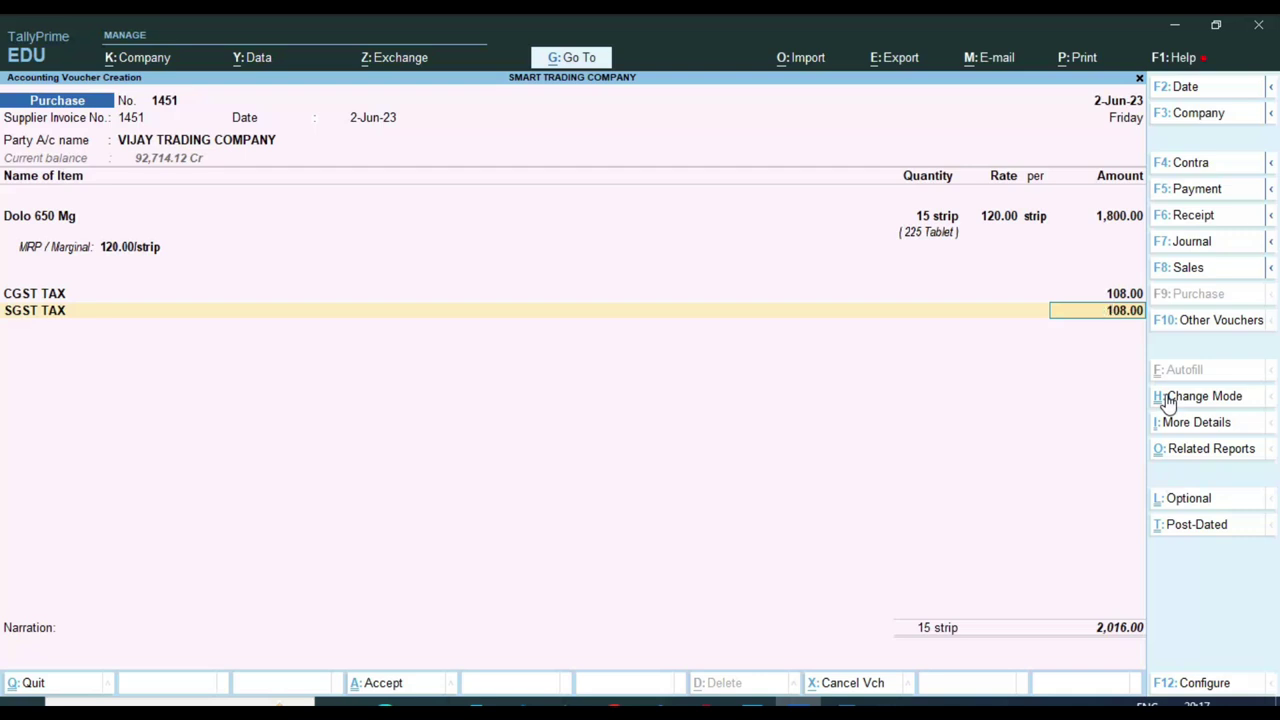
Switch to the Word document and review the 7th Class topic list, from Stock Items Creation through Alternate Units
{"action": "left_click", "coordinate": [845, 702]}
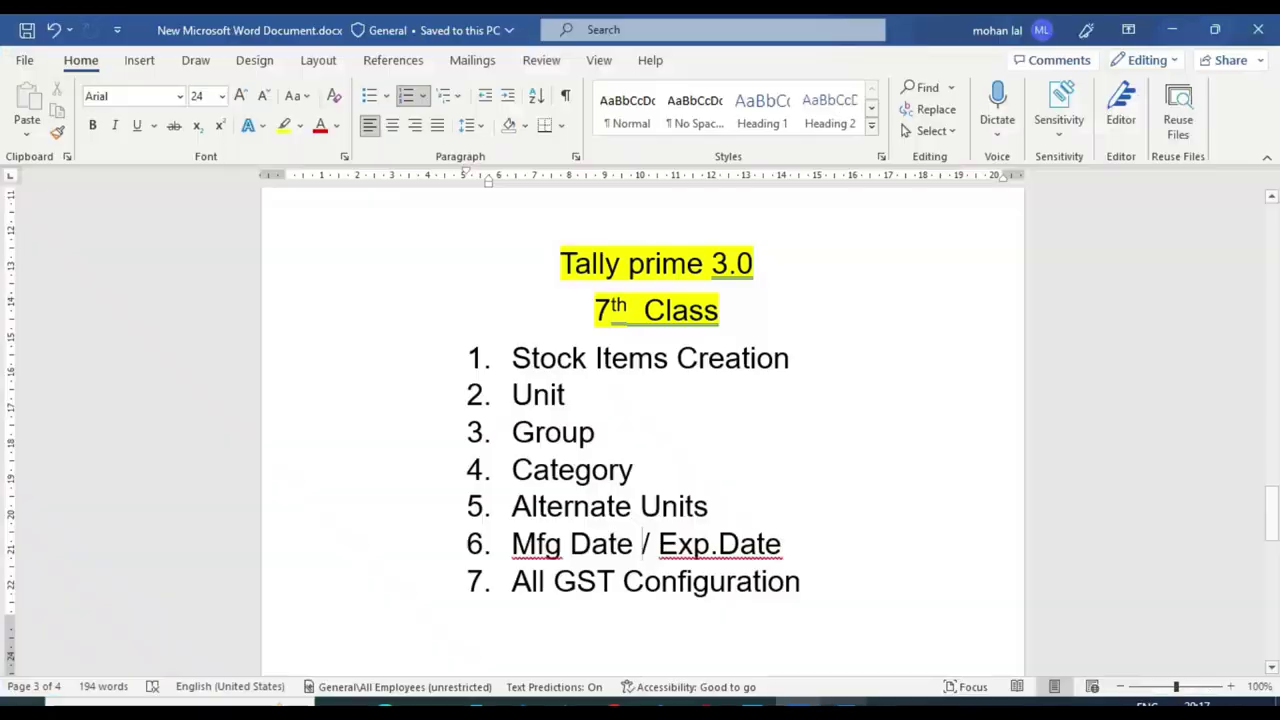
{"action": "scroll", "coordinate": [652, 345], "scroll_direction": "down", "scroll_amount": 2}
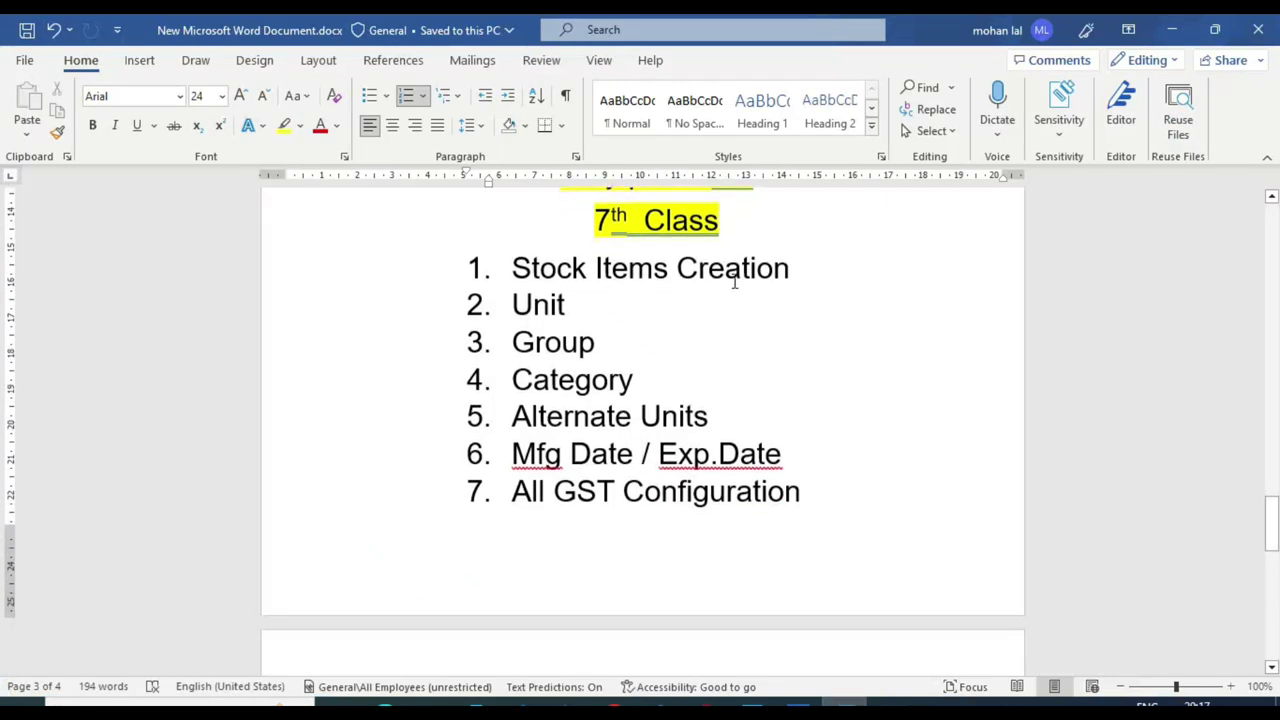
{"action": "left_click", "coordinate": [586, 305]}
{"action": "left_click", "coordinate": [604, 342]}
{"action": "left_click", "coordinate": [644, 379]}
{"action": "left_click", "coordinate": [720, 411]}
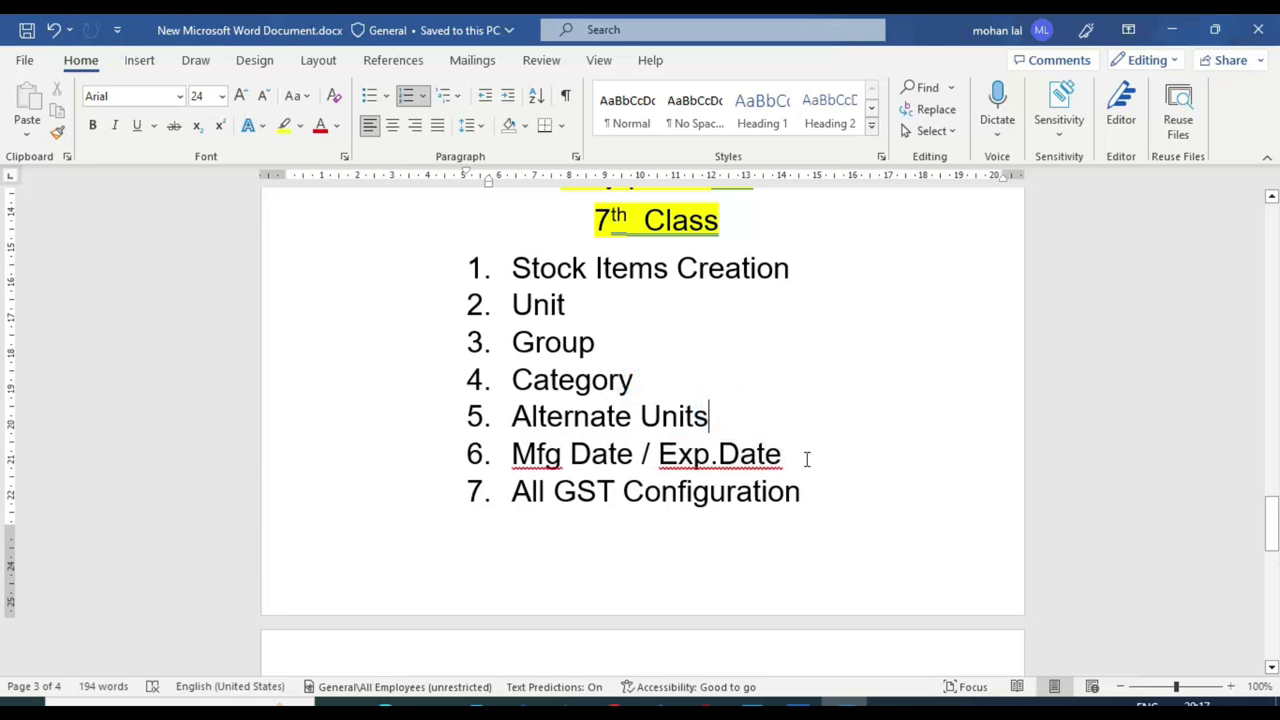